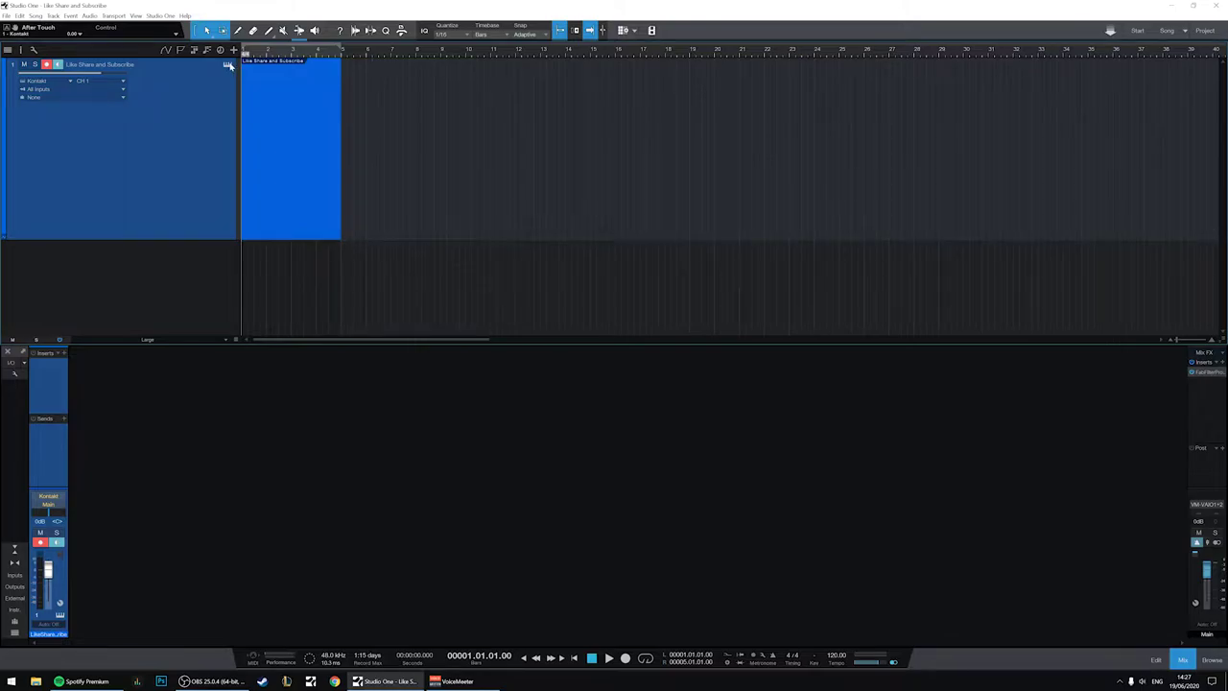
# Open the track's Kontakt instrument and show the Mapping Editor of the Like Share and Subscribe patch.
pyautogui.click(228, 64)
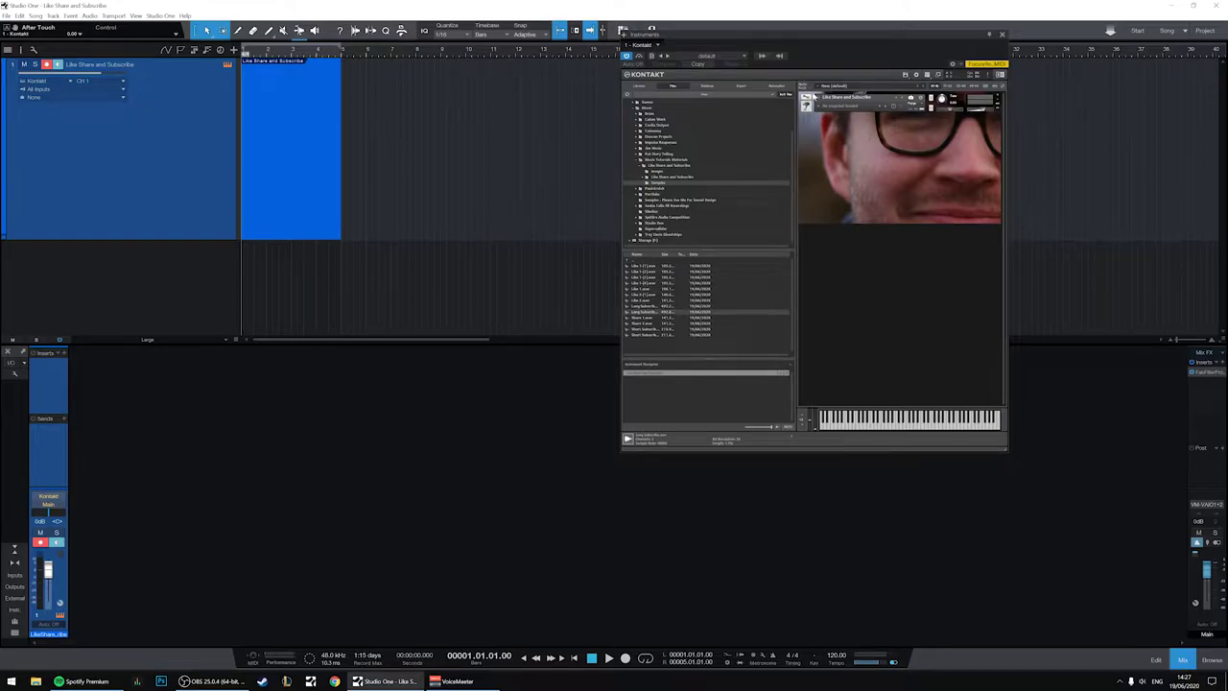
pyautogui.doubleClick(909, 280)
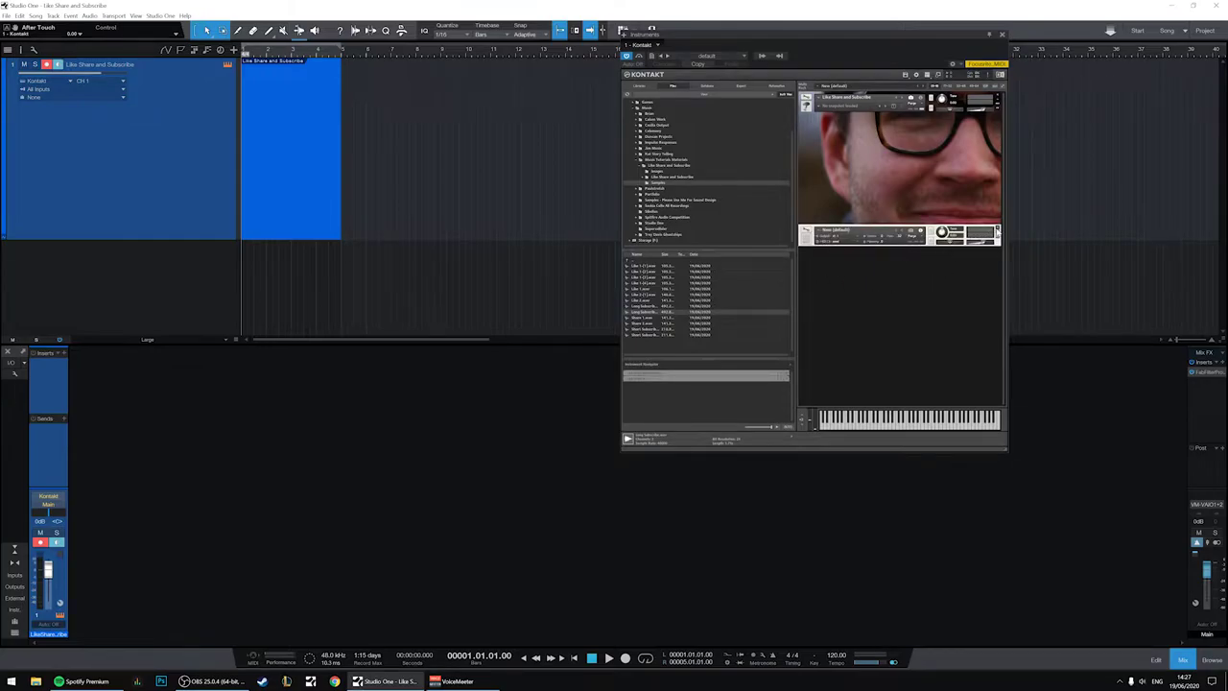
pyautogui.click(998, 232)
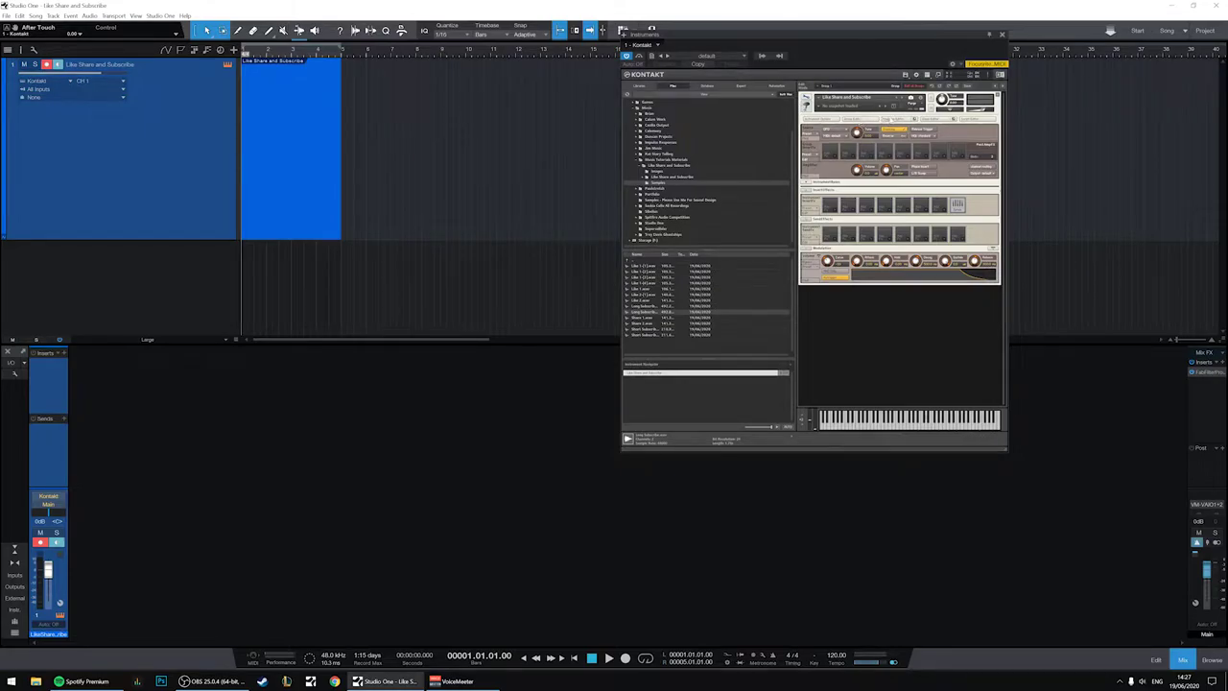
pyautogui.click(894, 119)
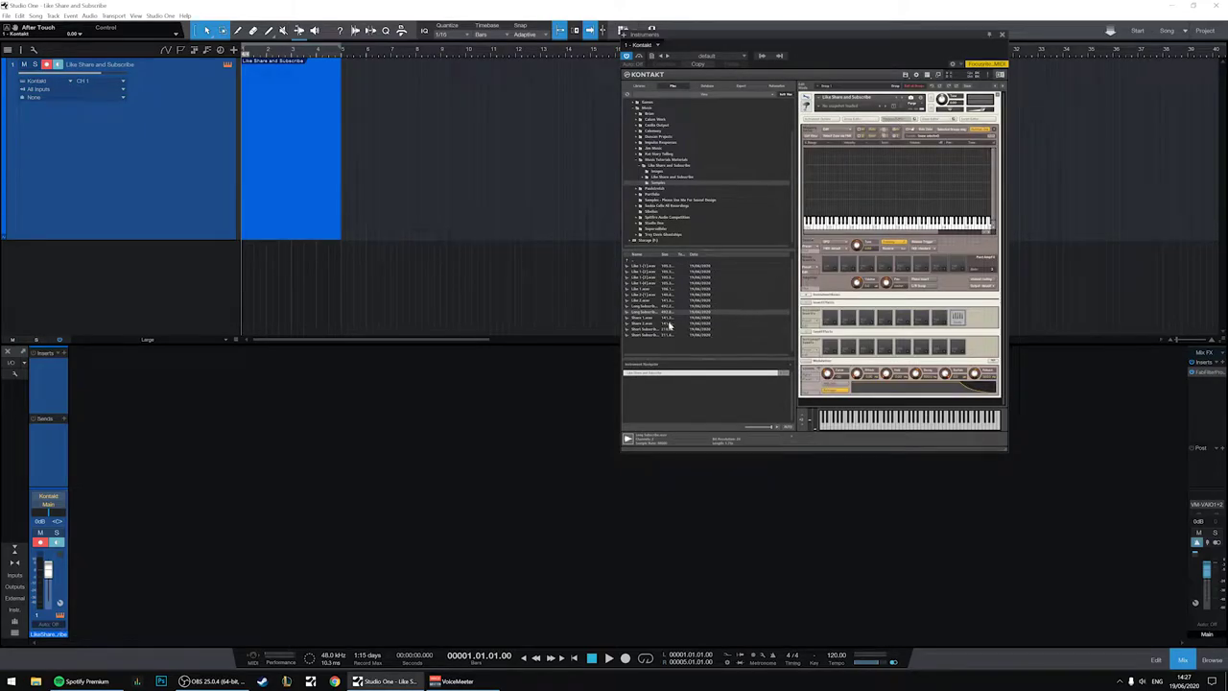
# Map Like 1.wav to a single key in the middle of the keyboard and open its waveform for editing.
pyautogui.click(648, 289)
pyautogui.moveTo(649, 293); pyautogui.dragTo(876, 219)
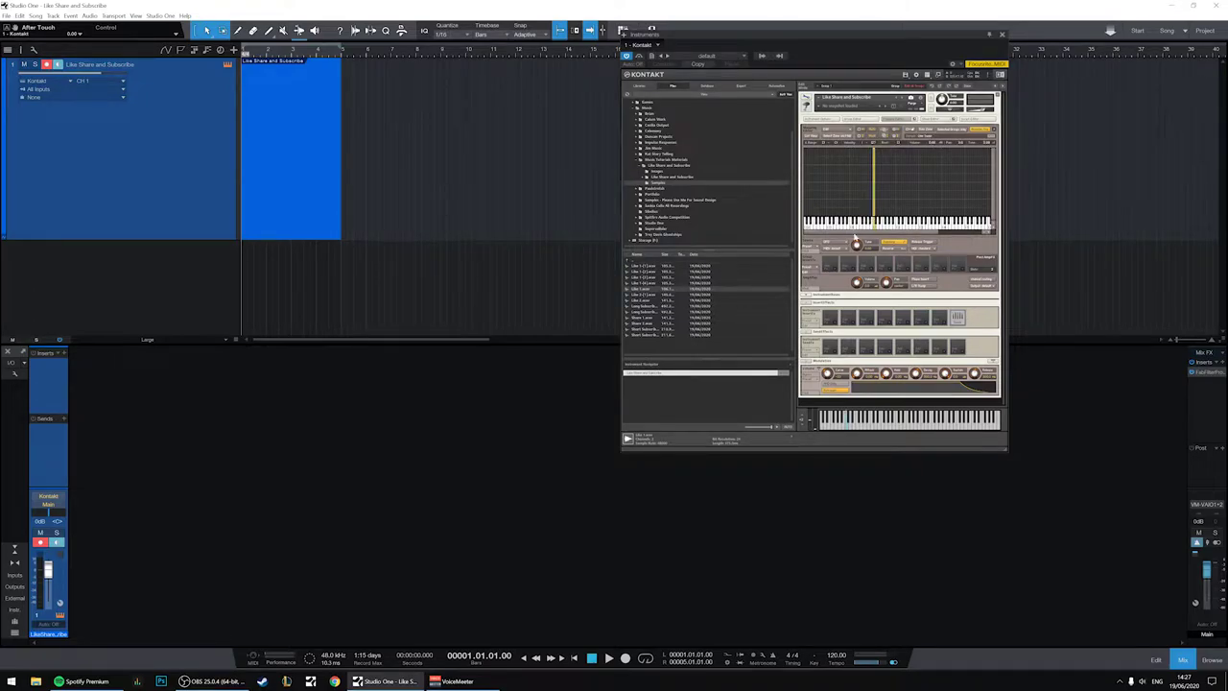
pyautogui.click(936, 126)
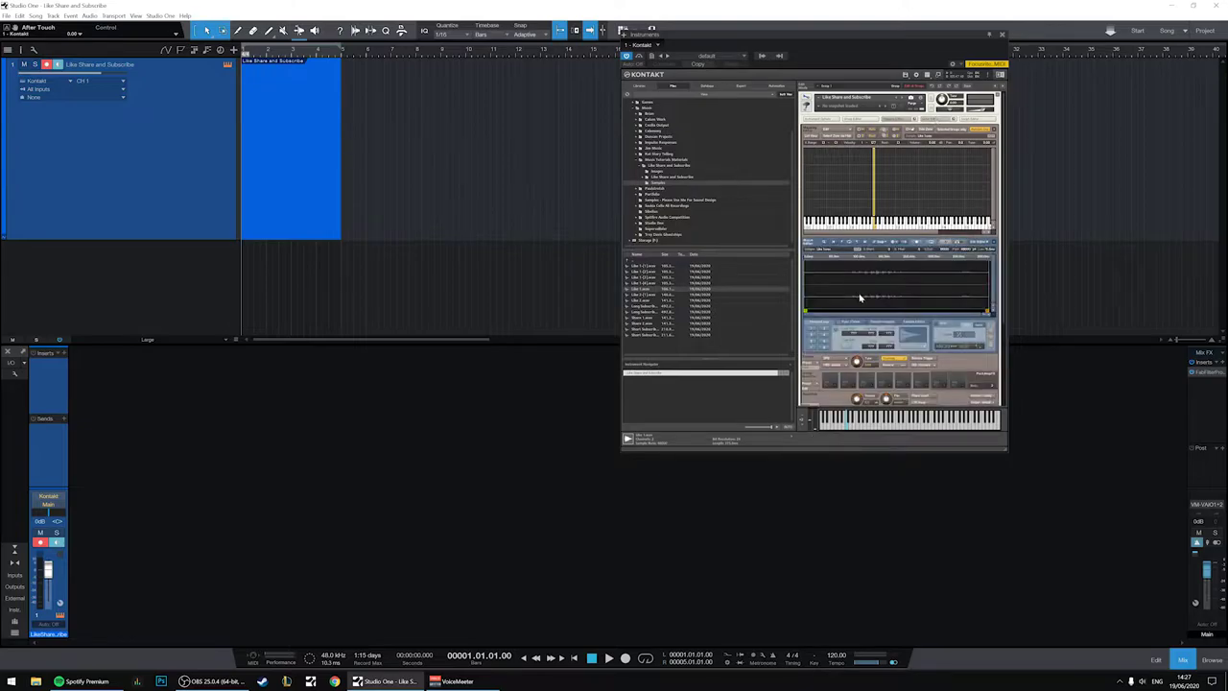
# Move the Like 1 sample's start marker just before the sound and normalize the whole waveform.
pyautogui.moveTo(807, 311); pyautogui.dragTo(837, 312)
pyautogui.click(913, 321)
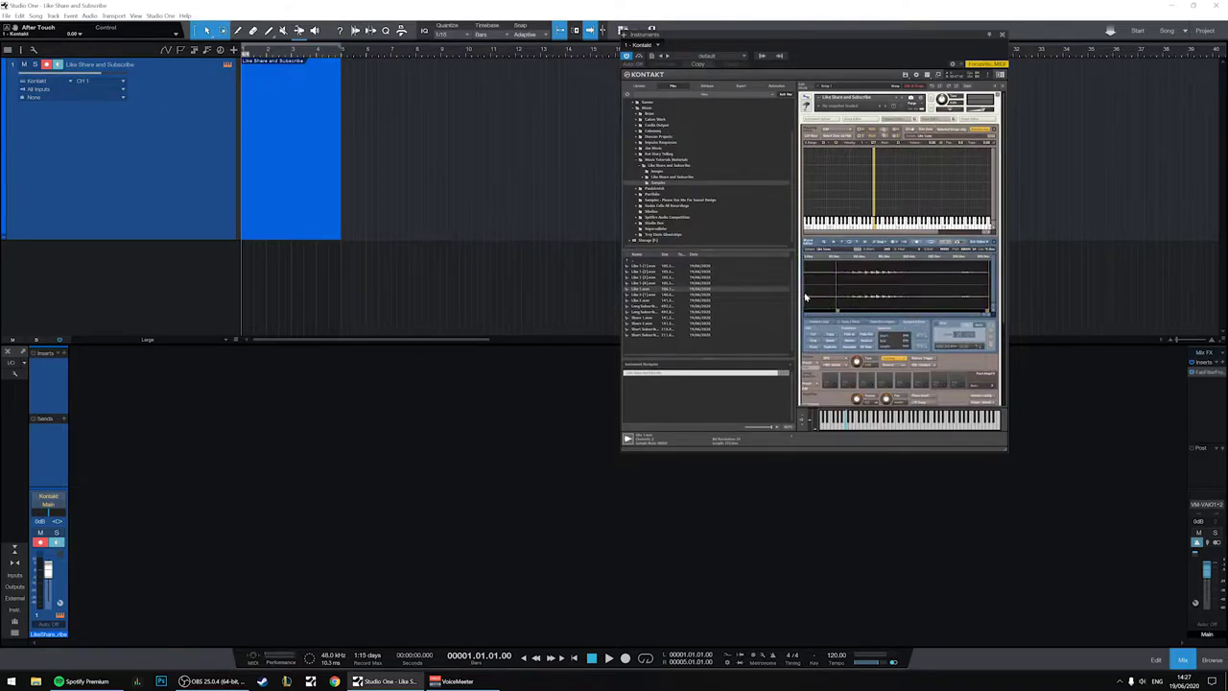
pyautogui.moveTo(989, 297); pyautogui.dragTo(706, 289)
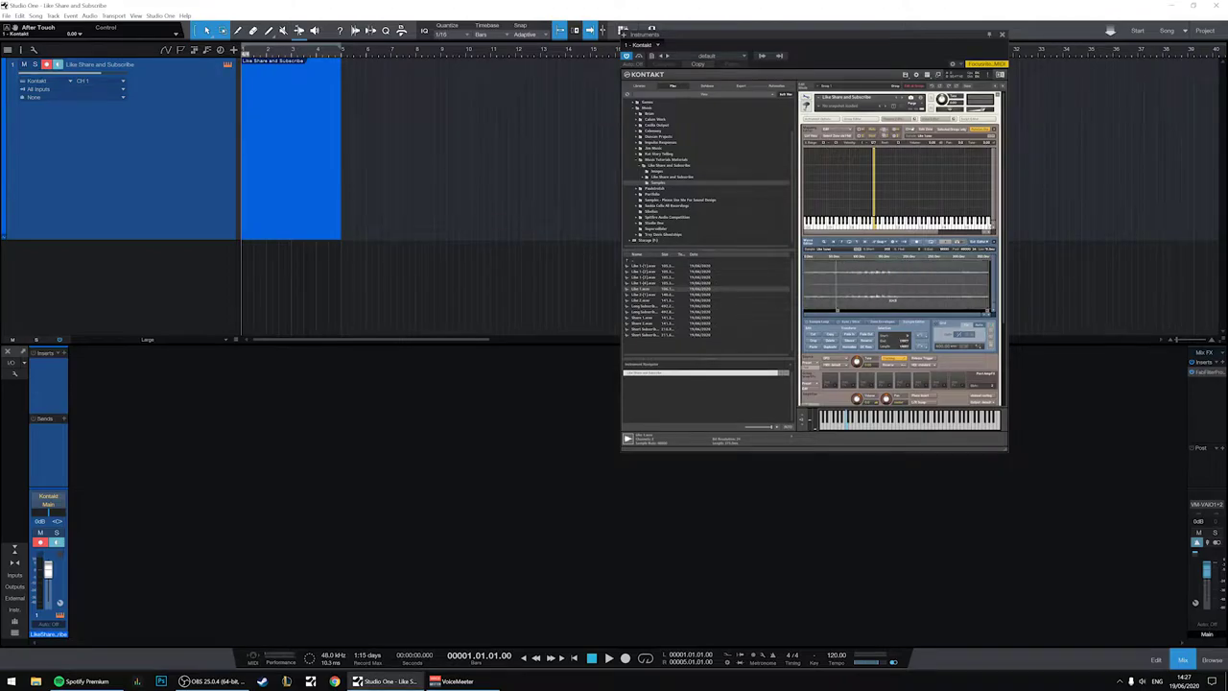
pyautogui.click(848, 347)
pyautogui.click(821, 322)
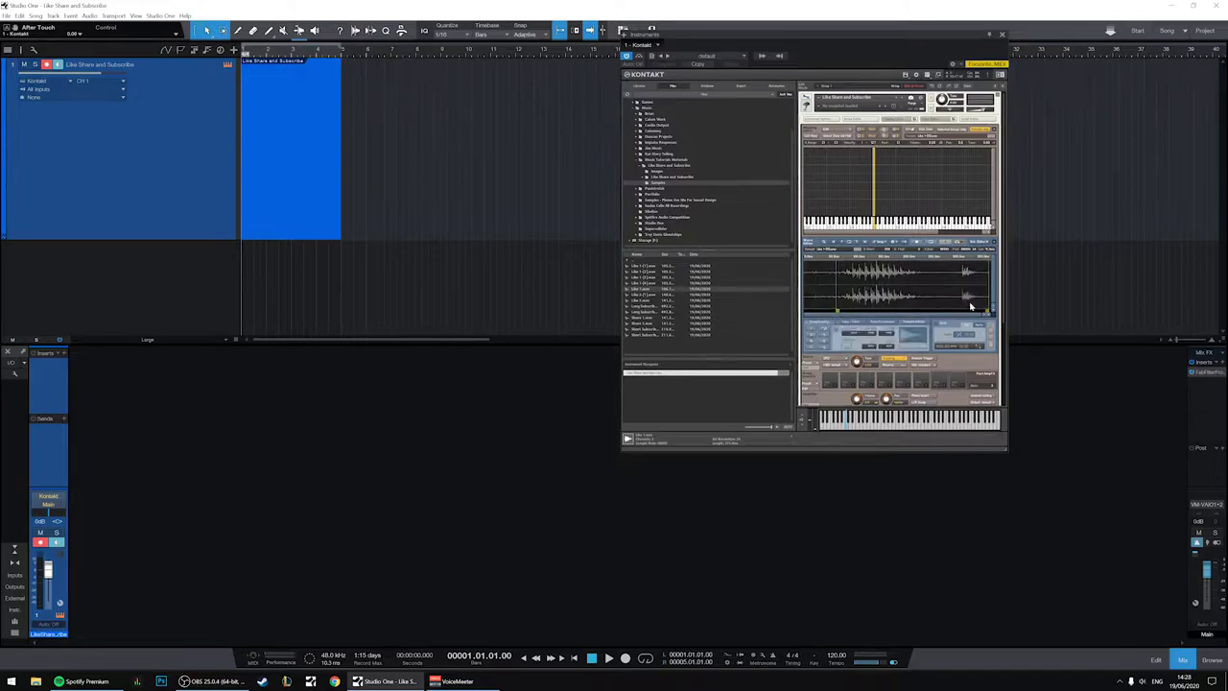
# Tighten the Like 1 sample's start and end markers around the spoken word.
pyautogui.moveTo(986, 311); pyautogui.dragTo(982, 310)
pyautogui.moveTo(839, 311); pyautogui.dragTo(842, 305)
pyautogui.click(878, 323)
pyautogui.click(822, 325)
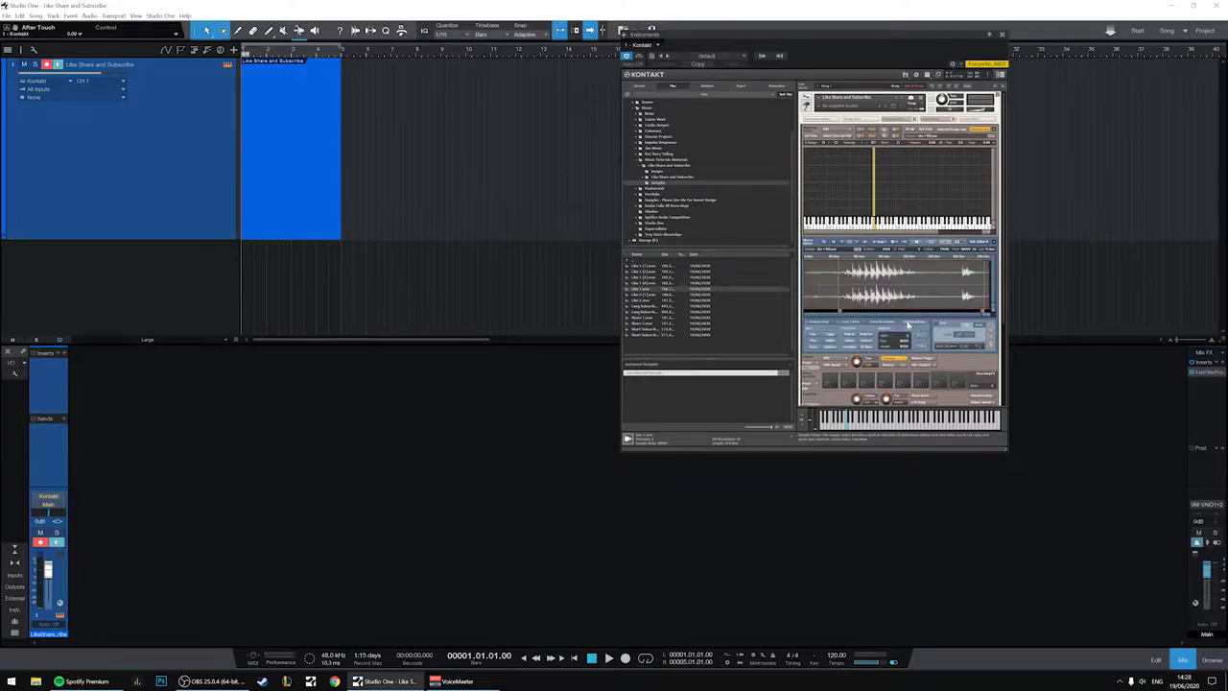
pyautogui.click(821, 323)
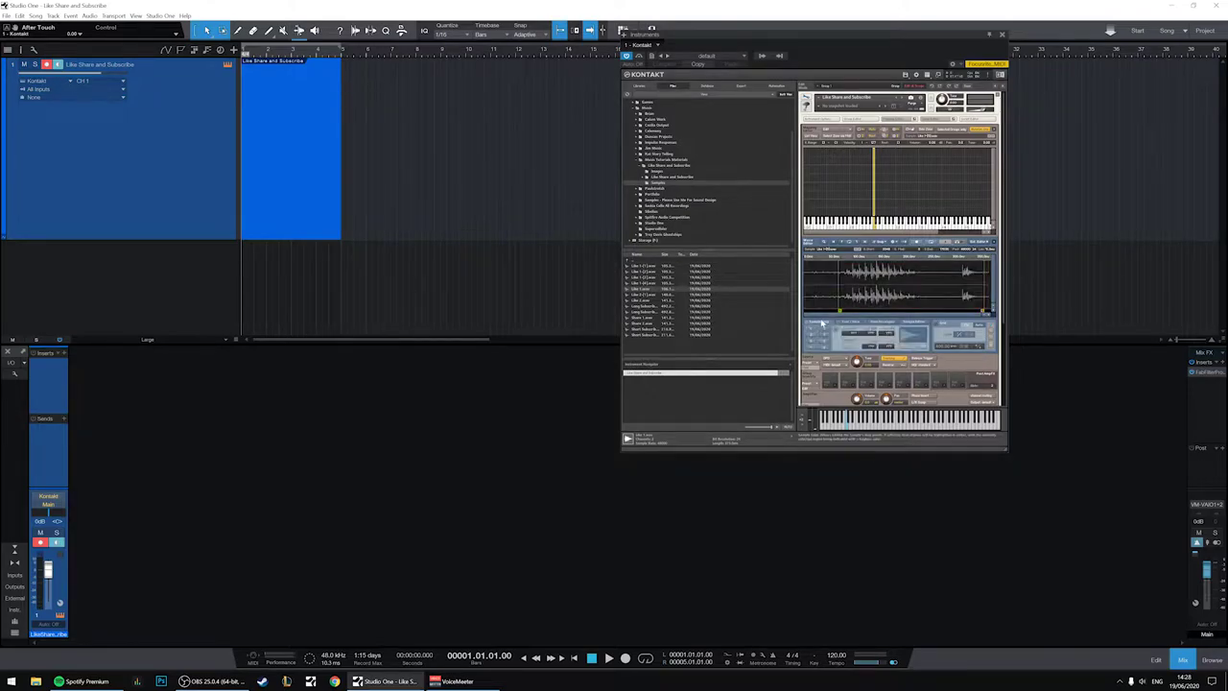
# Map Like 2.wav to the key directly above Like 1 and normalize its entire waveform.
pyautogui.click(648, 294)
pyautogui.moveTo(647, 300); pyautogui.dragTo(876, 223)
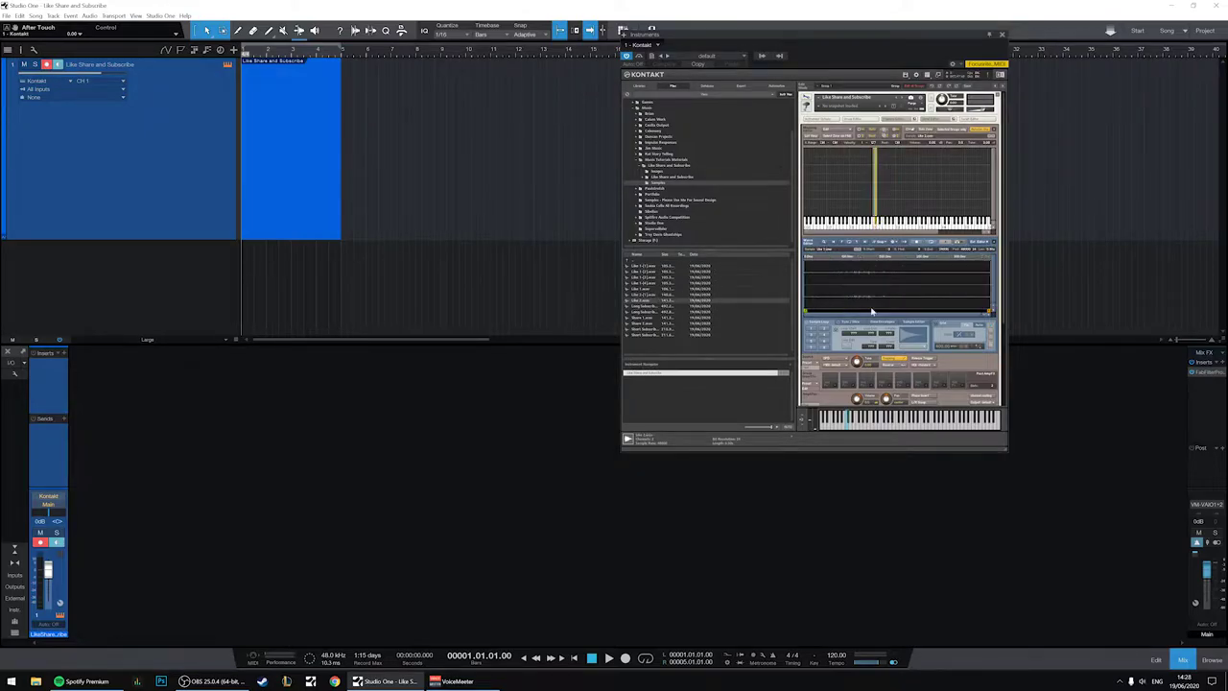
pyautogui.click(912, 322)
pyautogui.click(846, 347)
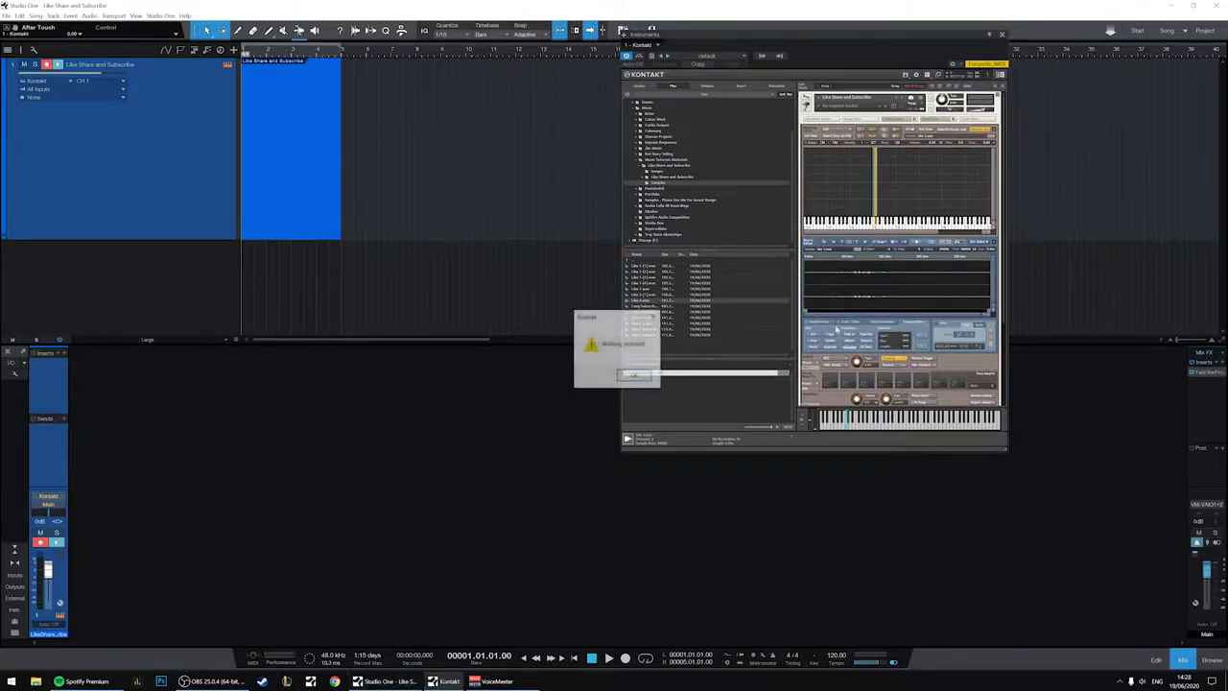
pyautogui.press('Return')
pyautogui.moveTo(807, 290); pyautogui.dragTo(1055, 301)
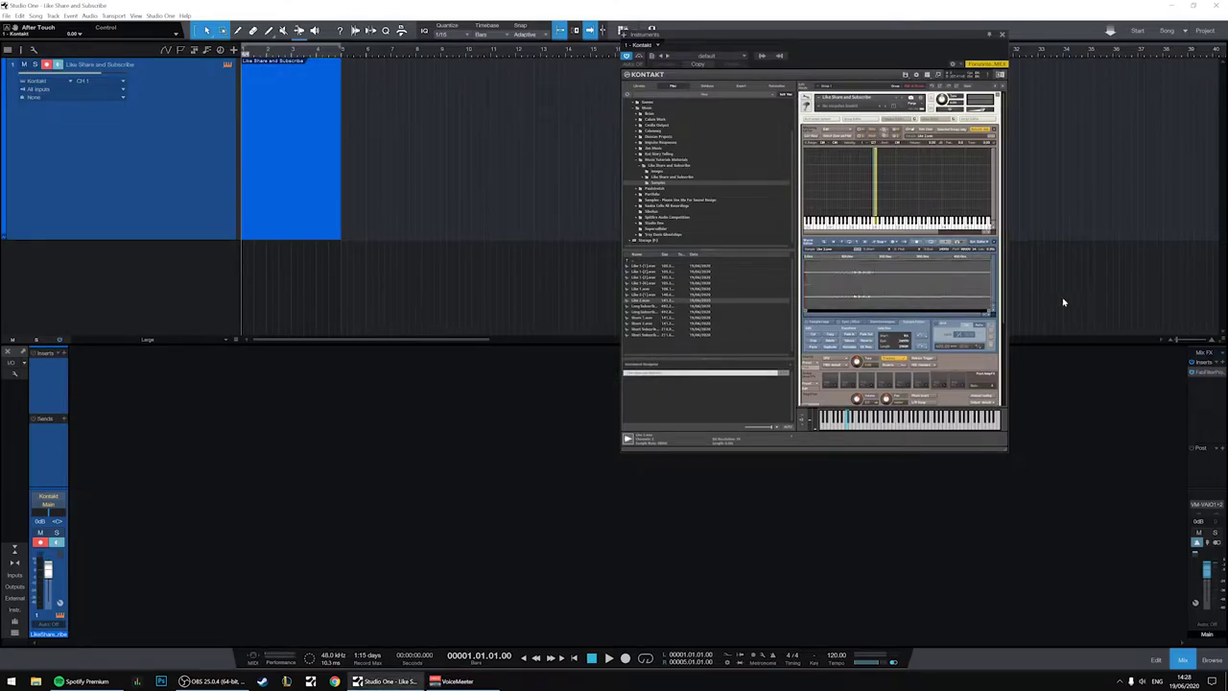
pyautogui.click(851, 347)
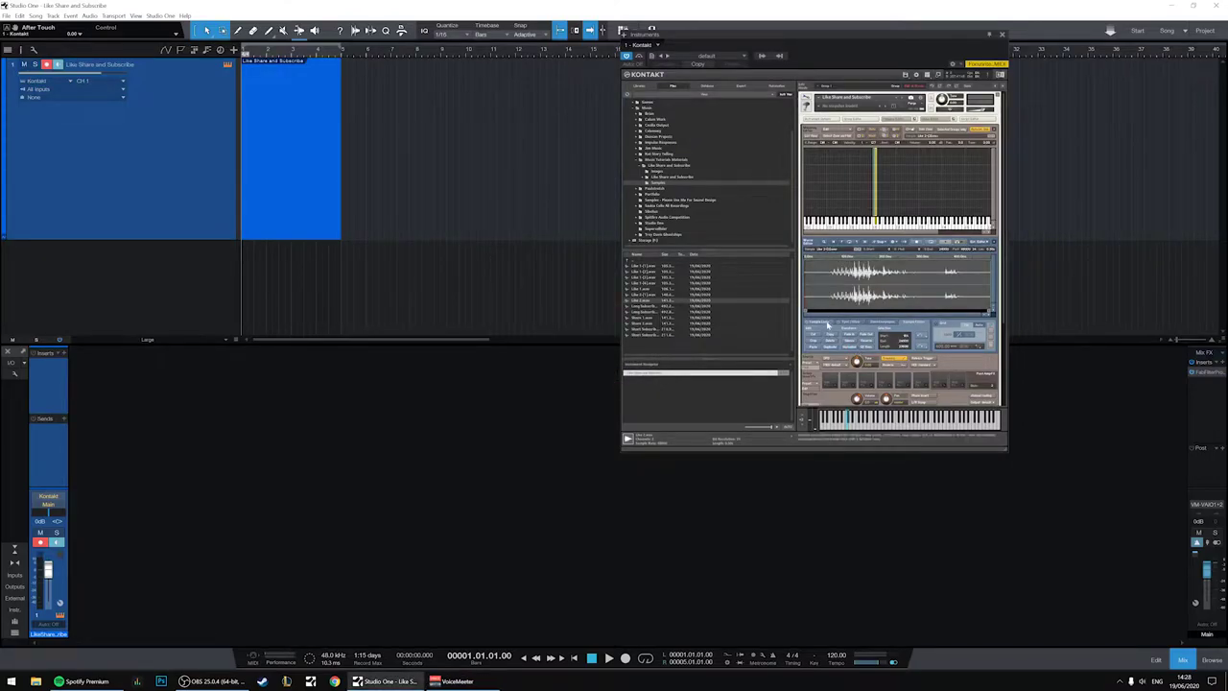
# Trim the Like 2 sample by moving its start and end markers close to the spoken word.
pyautogui.click(826, 323)
pyautogui.moveTo(806, 310); pyautogui.dragTo(831, 310)
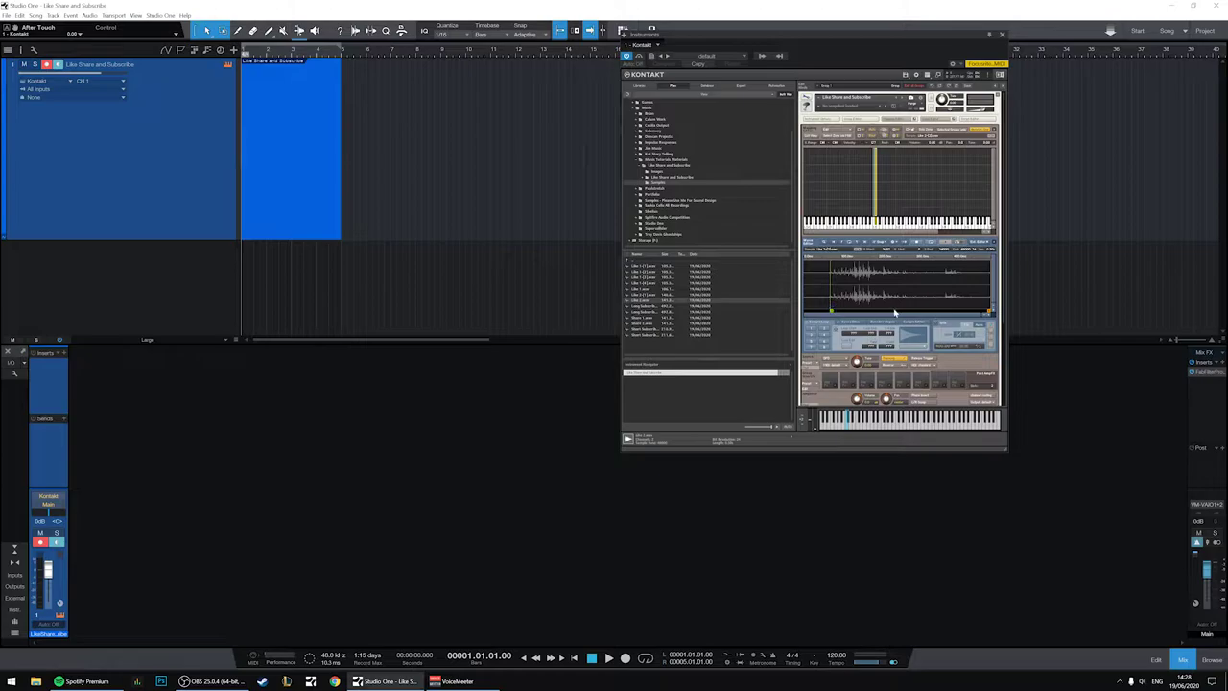
pyautogui.moveTo(988, 314); pyautogui.dragTo(962, 309)
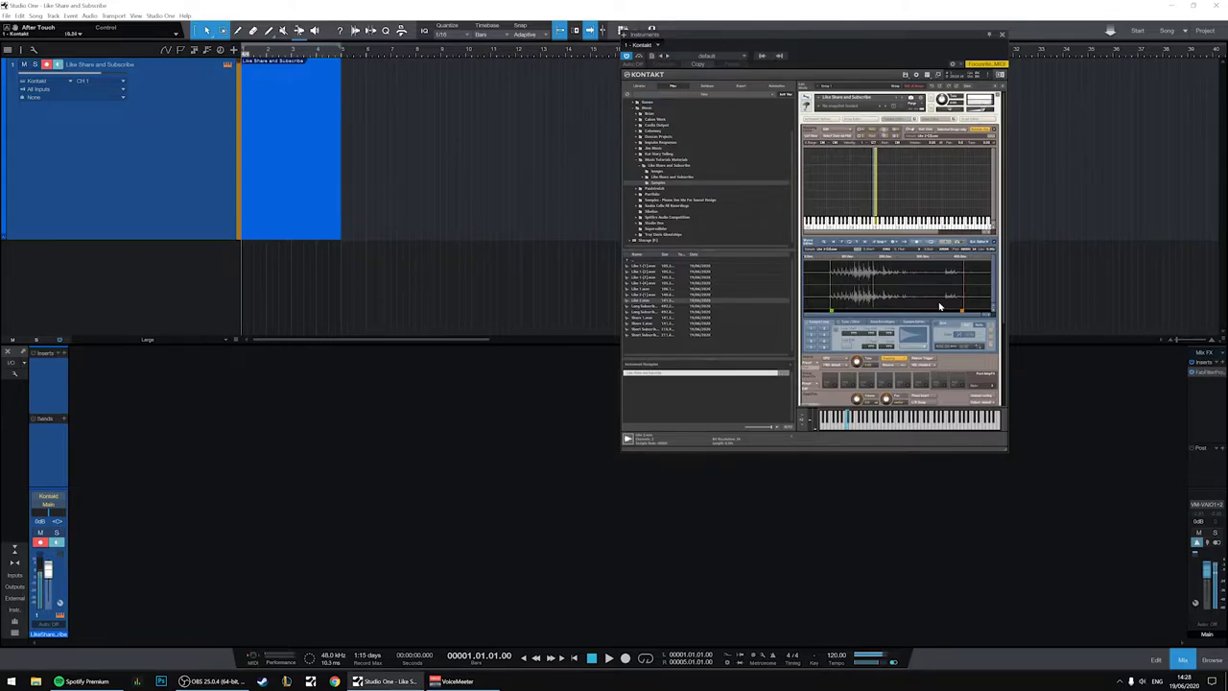
pyautogui.click(836, 362)
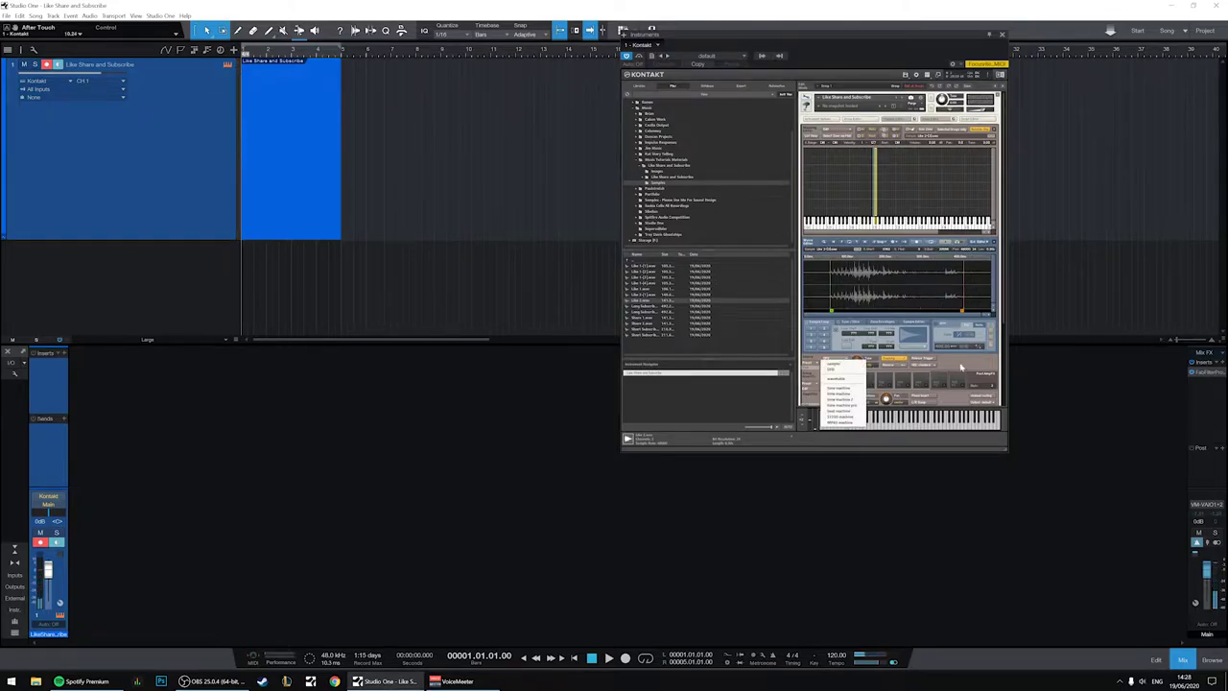
pyautogui.click(831, 369)
pyautogui.click(833, 364)
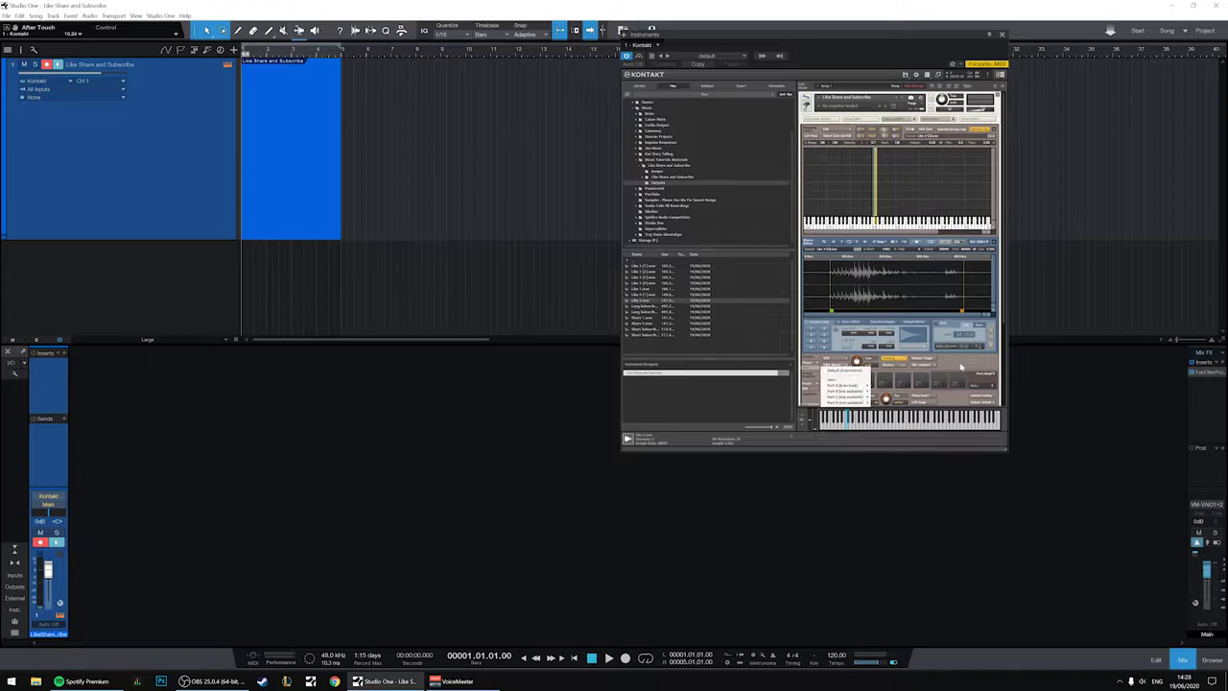
pyautogui.click(960, 366)
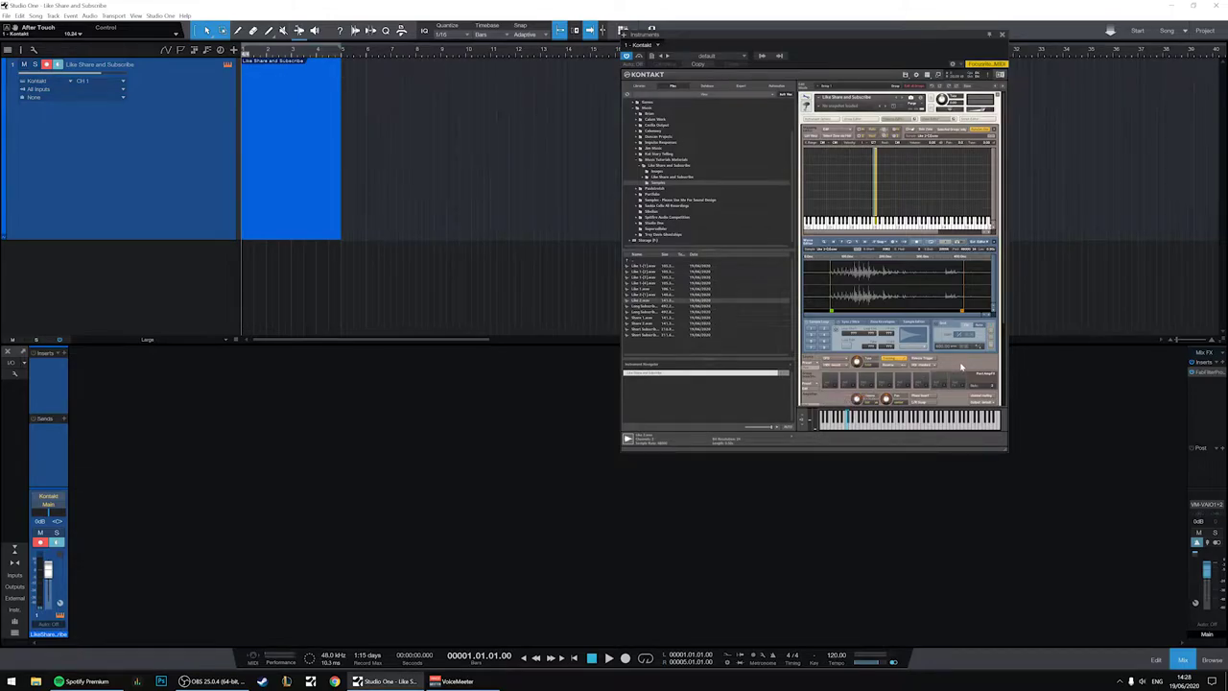
# Map Share 1.wav to the next free key and trim its start and end markers around the word.
pyautogui.click(646, 317)
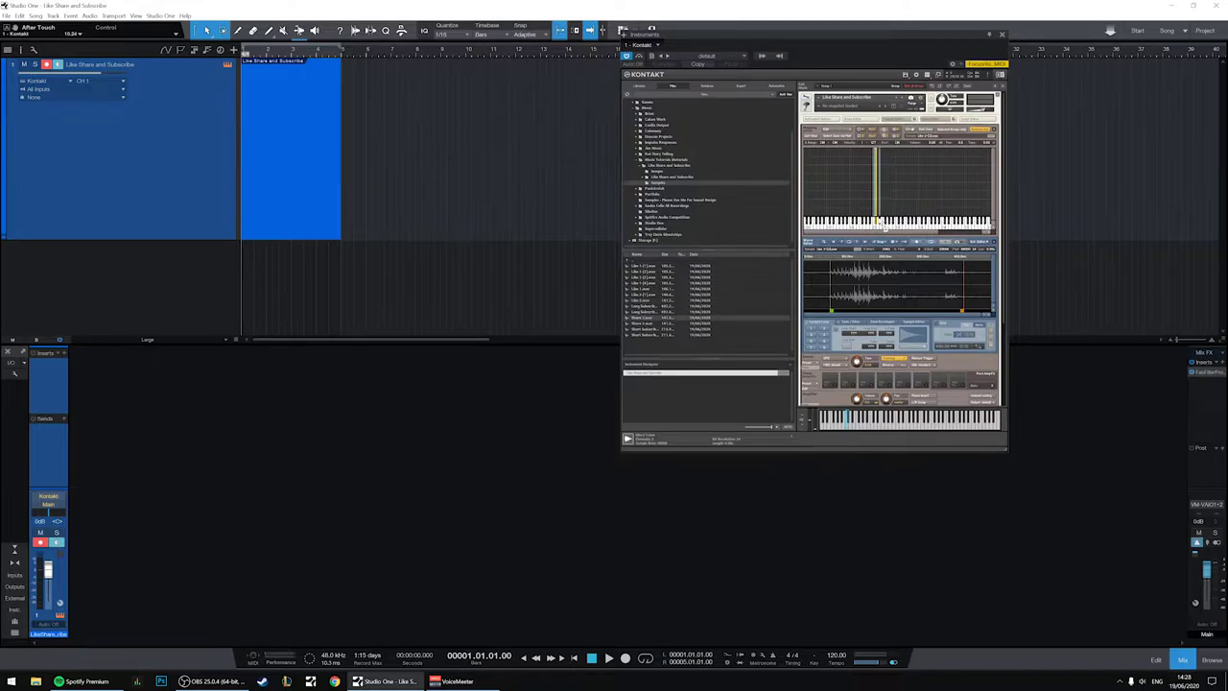
pyautogui.moveTo(808, 316); pyautogui.dragTo(860, 313)
pyautogui.moveTo(989, 313); pyautogui.dragTo(917, 308)
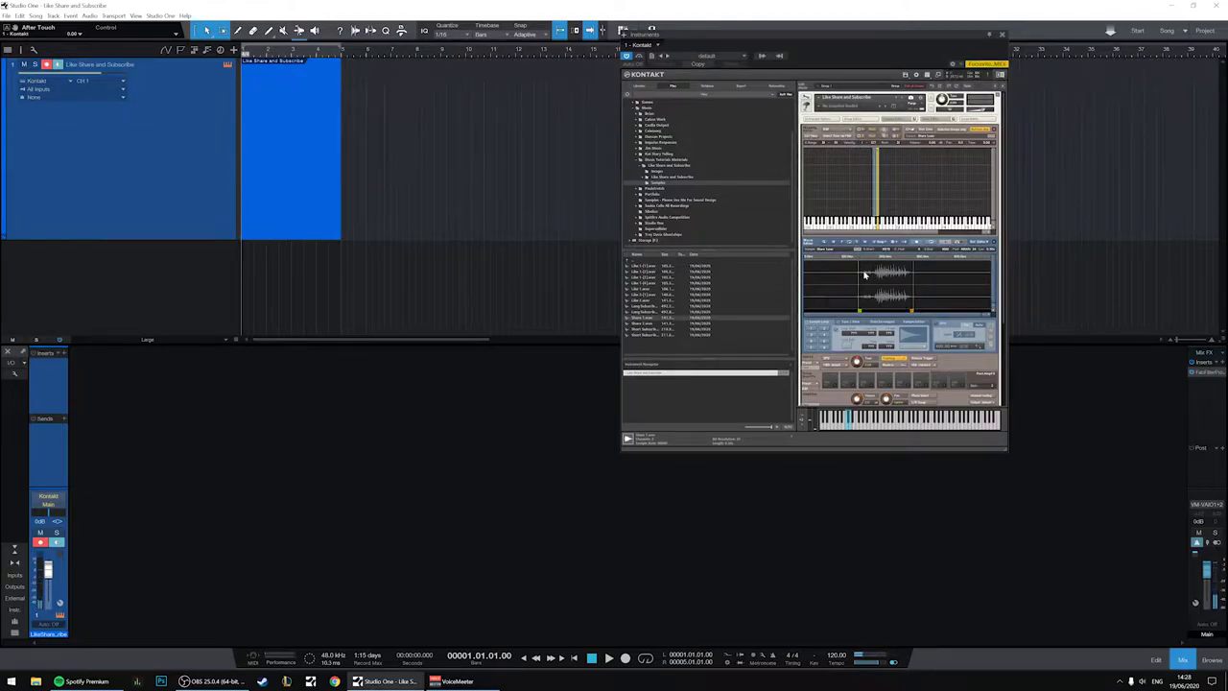
# Map Share 2.wav to the next free key with trimmed start and end markers, declining to re-save the edited samples.
pyautogui.click(645, 325)
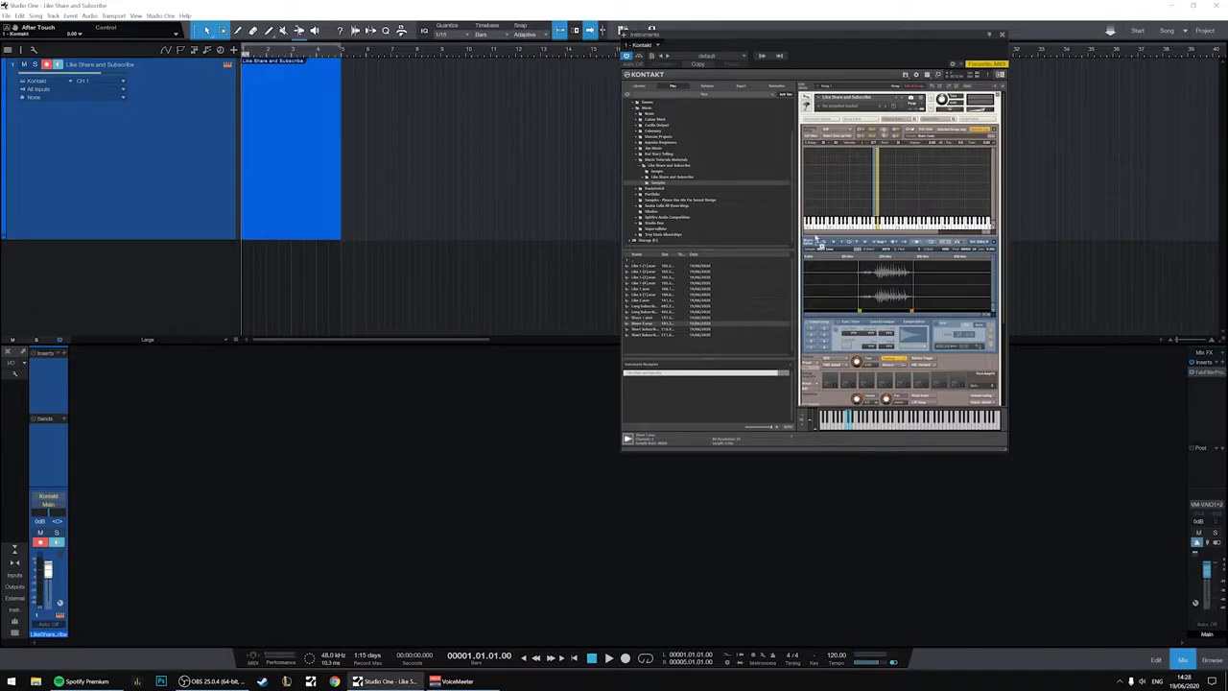
pyautogui.moveTo(878, 222); pyautogui.dragTo(879, 222)
pyautogui.moveTo(810, 314); pyautogui.dragTo(875, 311)
pyautogui.moveTo(989, 313); pyautogui.dragTo(925, 312)
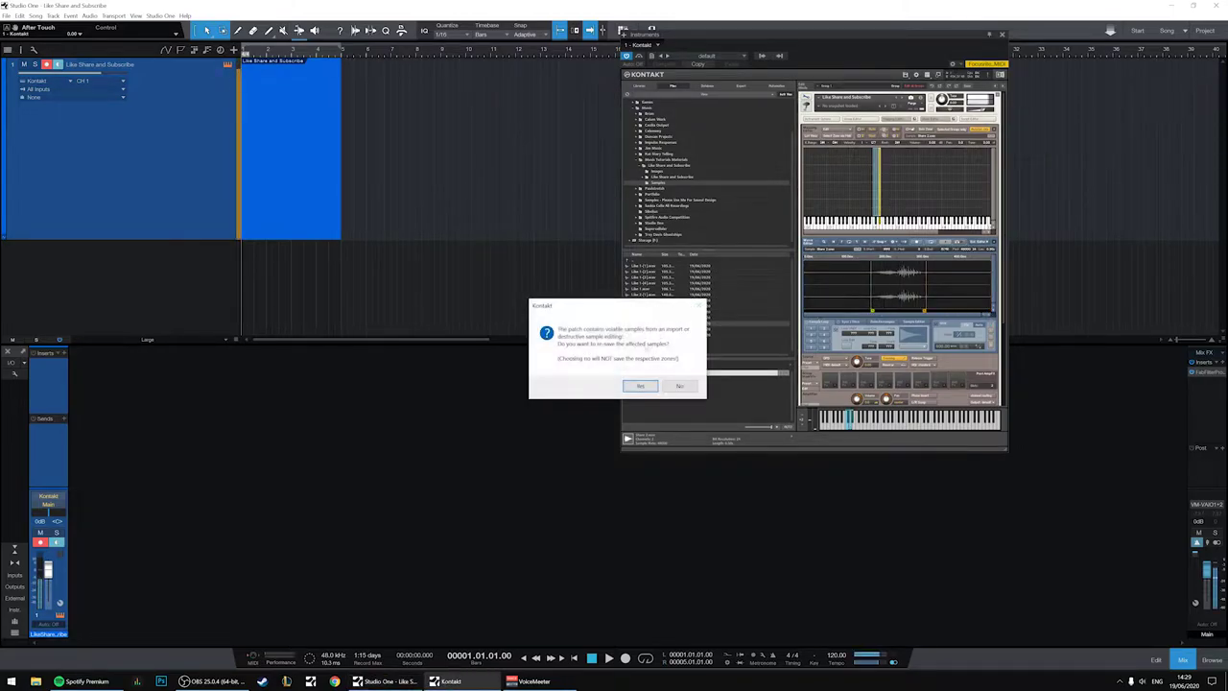
pyautogui.click(679, 387)
# Map the first Short Subscribe sample to the next free key and trim its start and end.
pyautogui.click(661, 330)
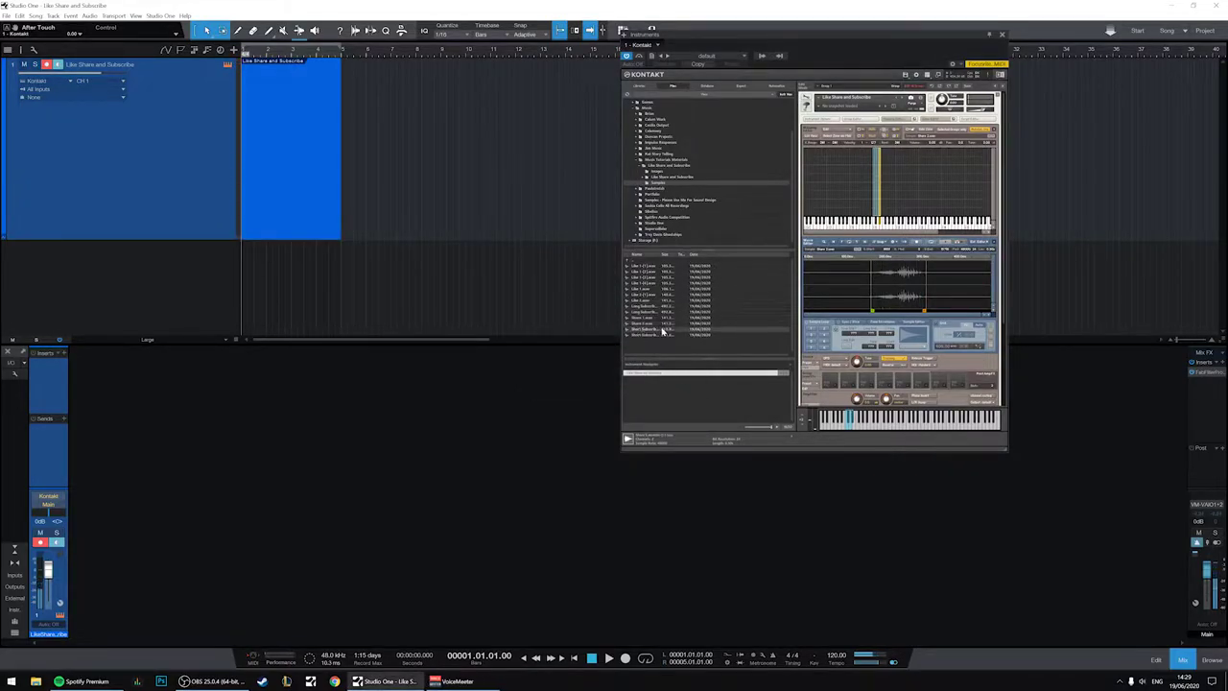
pyautogui.click(889, 230)
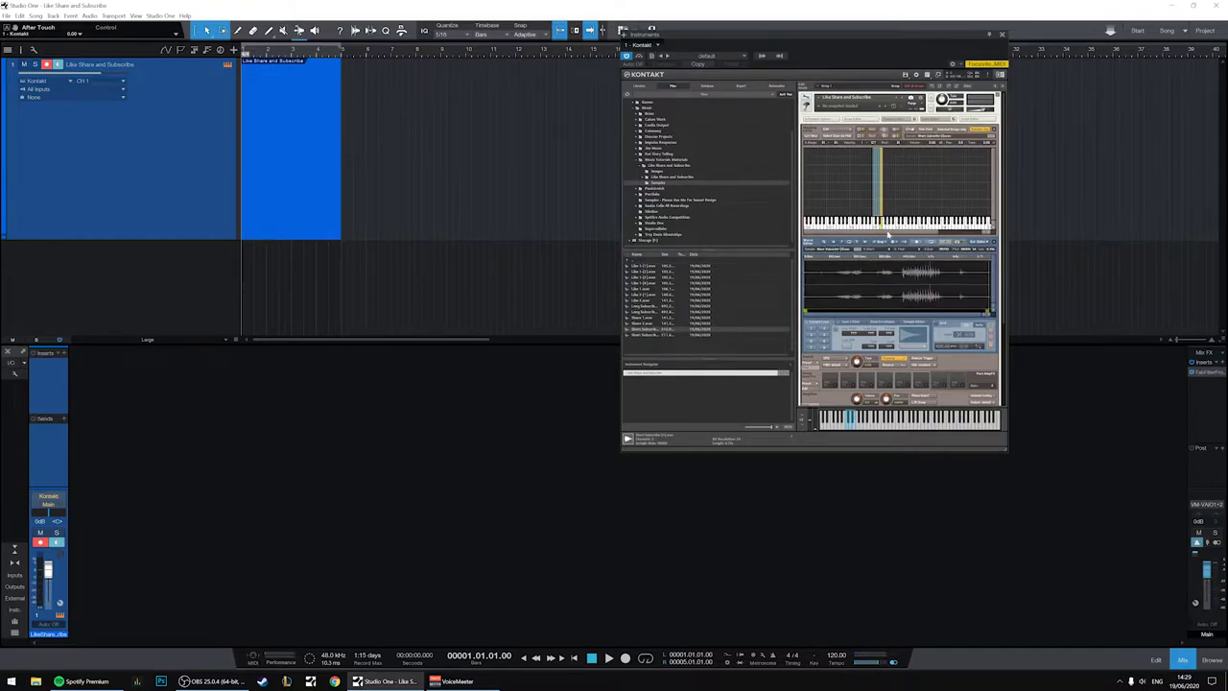
pyautogui.moveTo(804, 312); pyautogui.dragTo(837, 310)
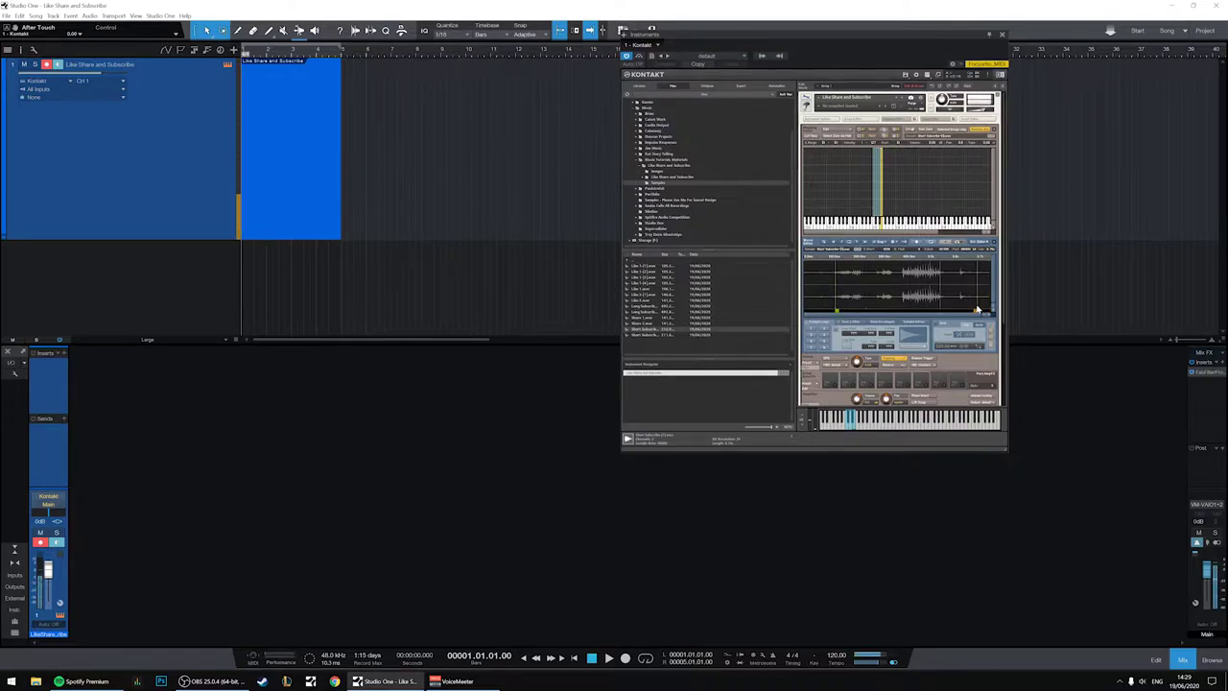
# Map the second Long Subscribe sample to the key above the Short Subscribe zone.
pyautogui.click(640, 335)
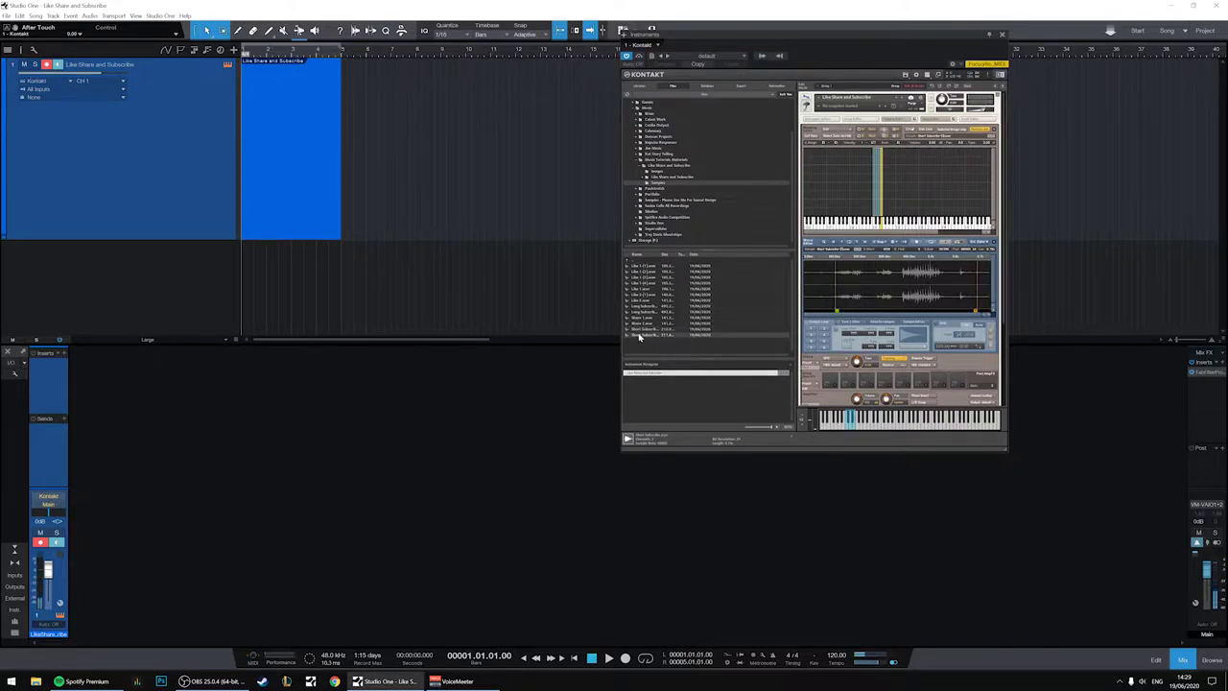
pyautogui.click(644, 330)
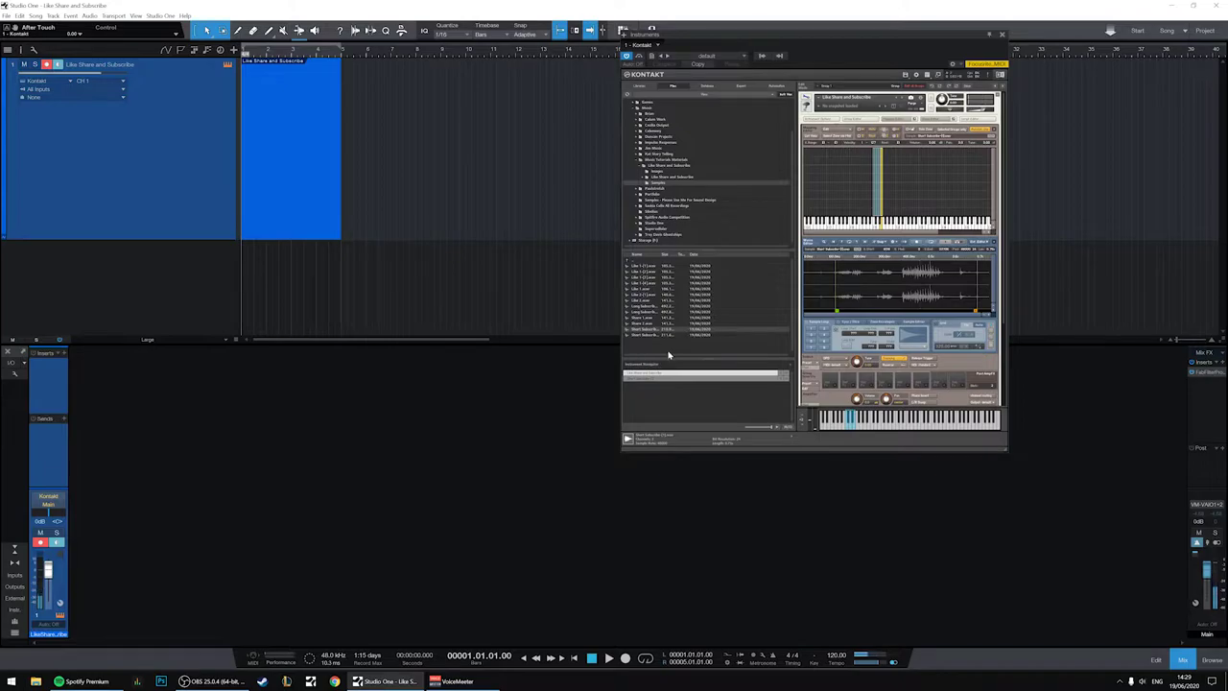
pyautogui.click(647, 311)
pyautogui.click(646, 311)
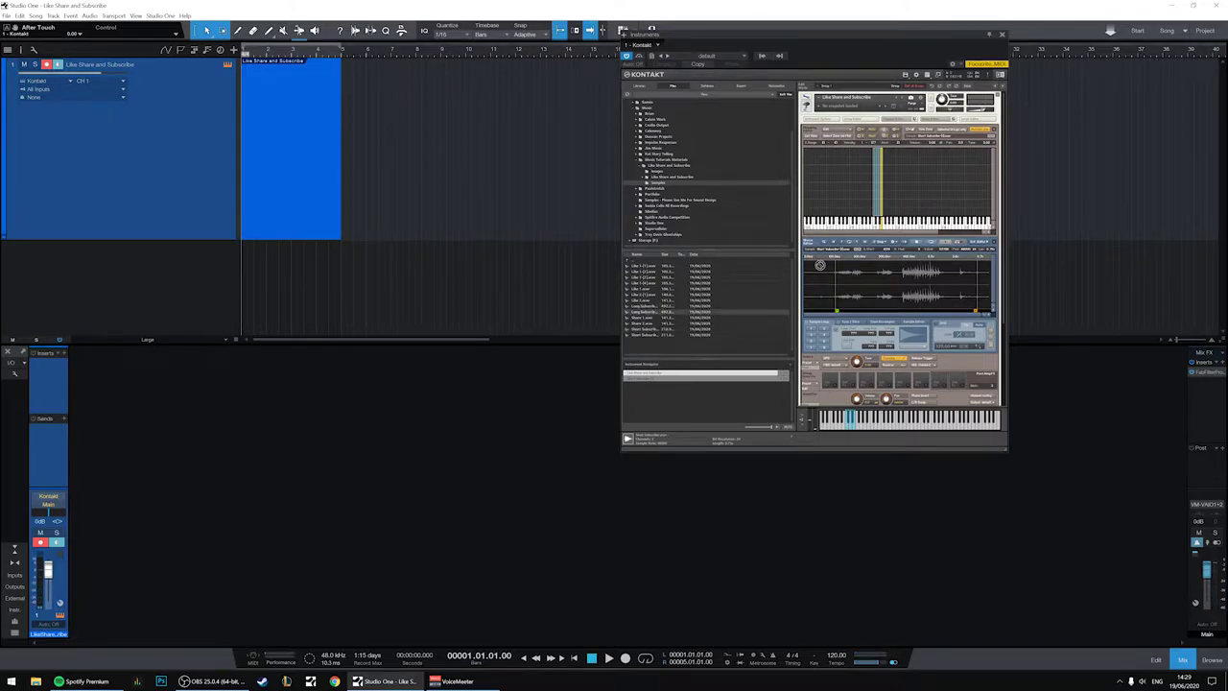
pyautogui.click(884, 230)
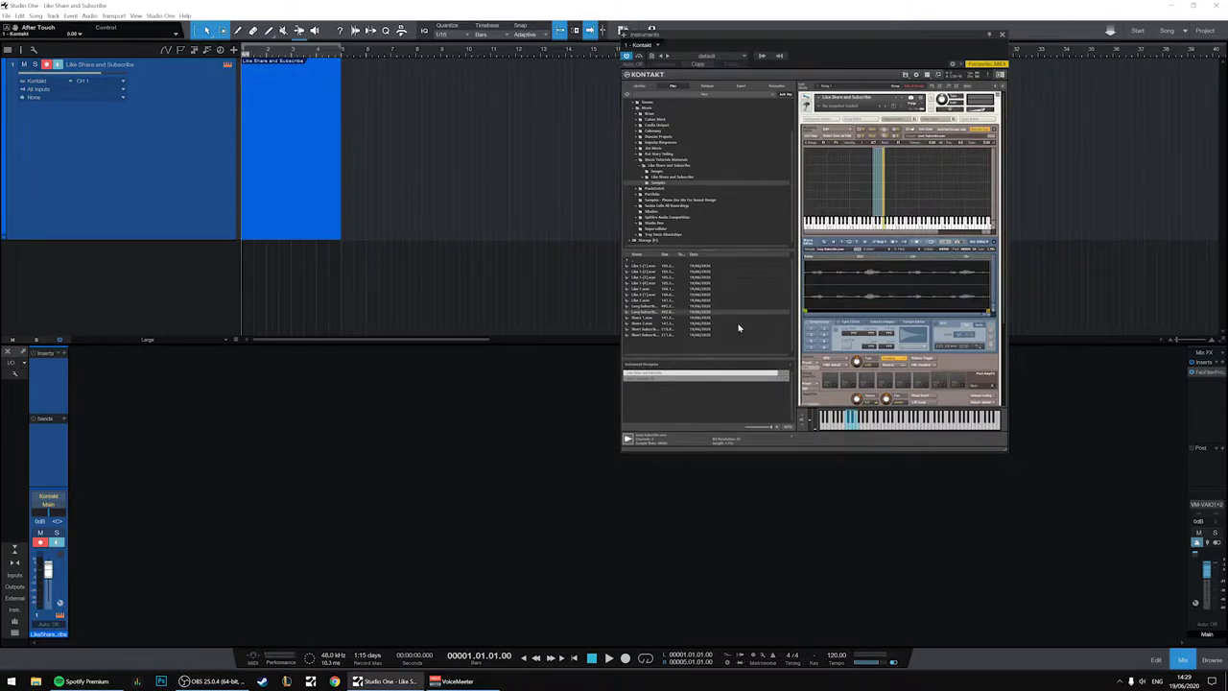
# Normalize the whole Long Subscribe waveform and deselect its zone.
pyautogui.click(911, 322)
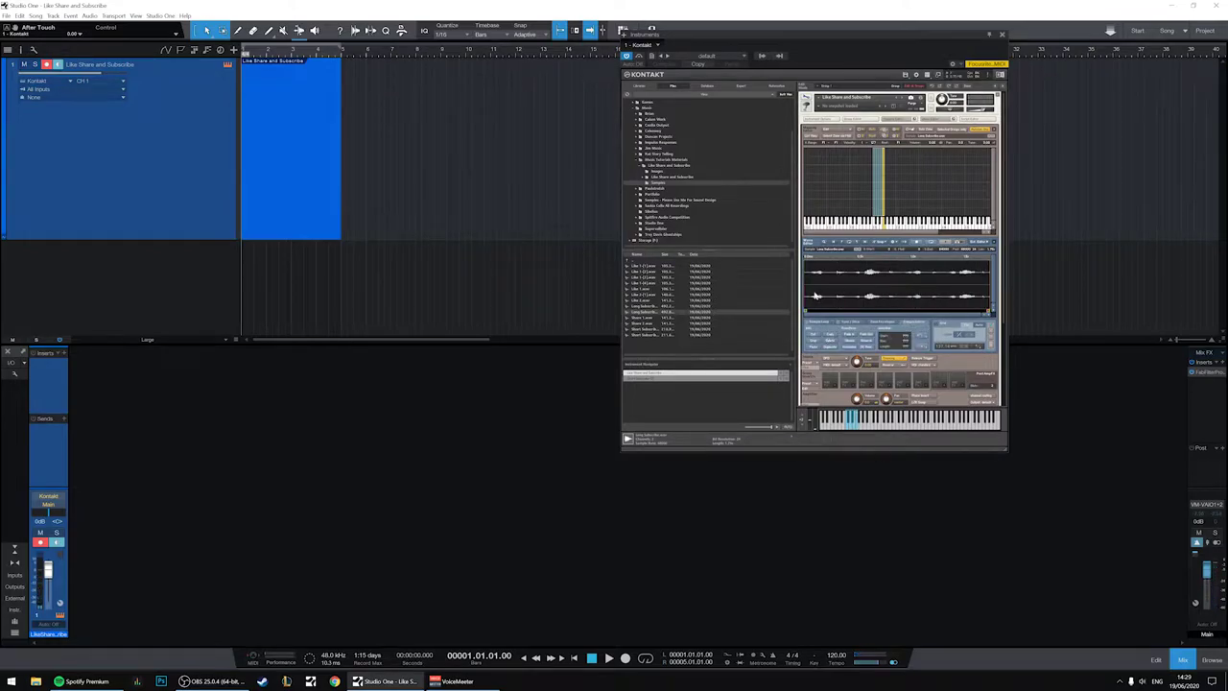
pyautogui.moveTo(990, 296); pyautogui.dragTo(773, 307)
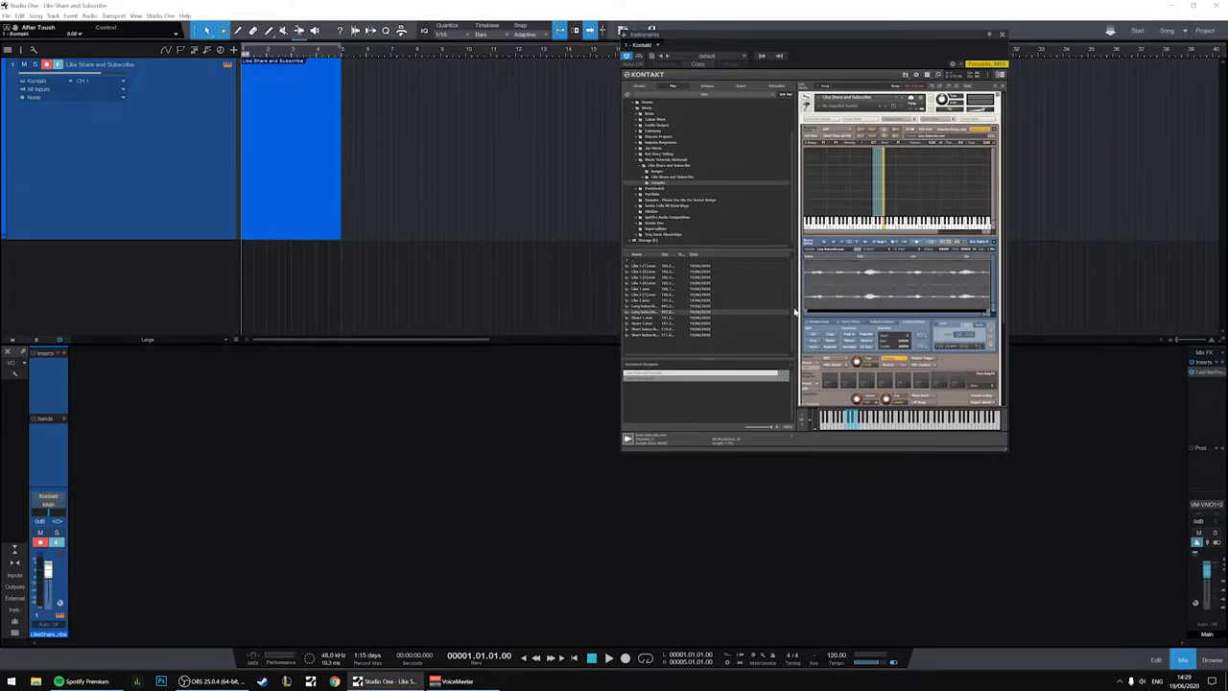
pyautogui.click(849, 346)
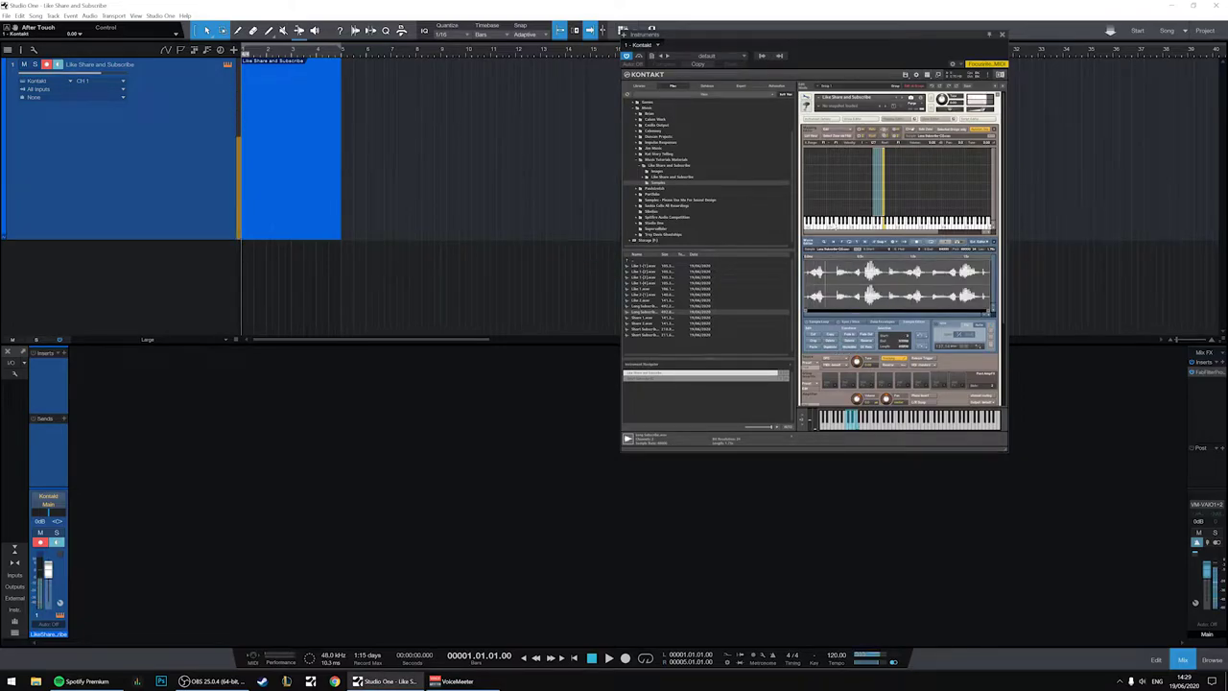
pyautogui.click(917, 215)
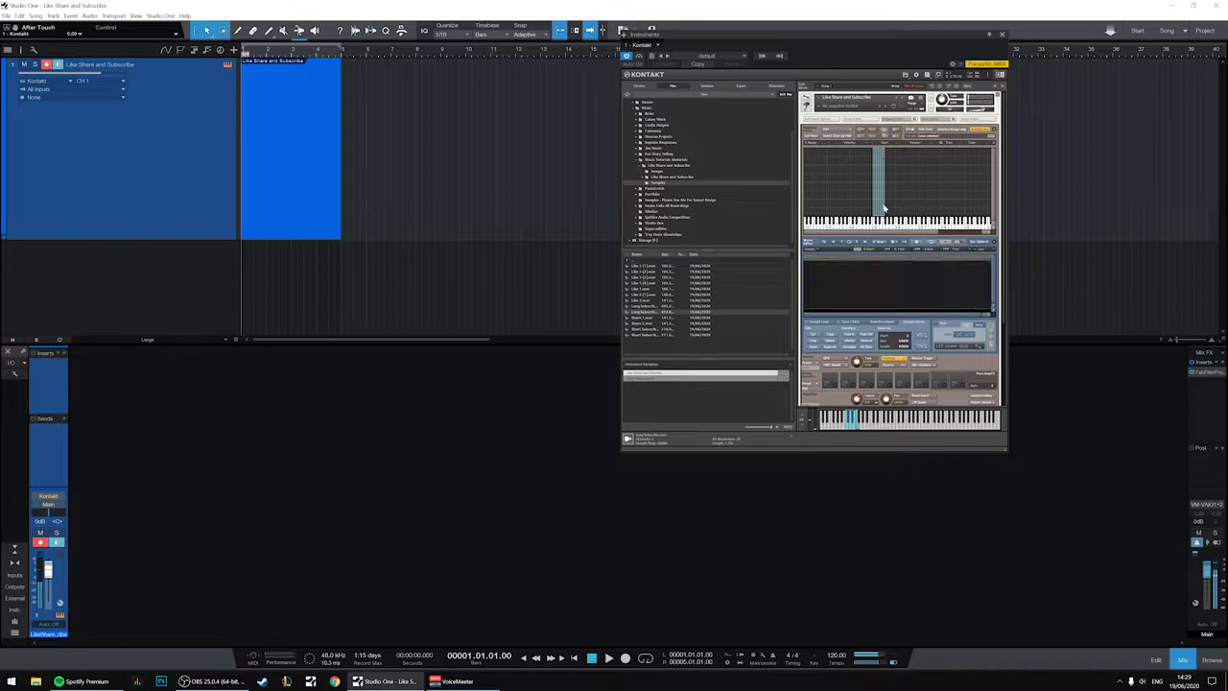
# Deselect the last mapped zone, close the Kontakt window and open the Like Share and Subscribe part for note editing.
pyautogui.click(885, 205)
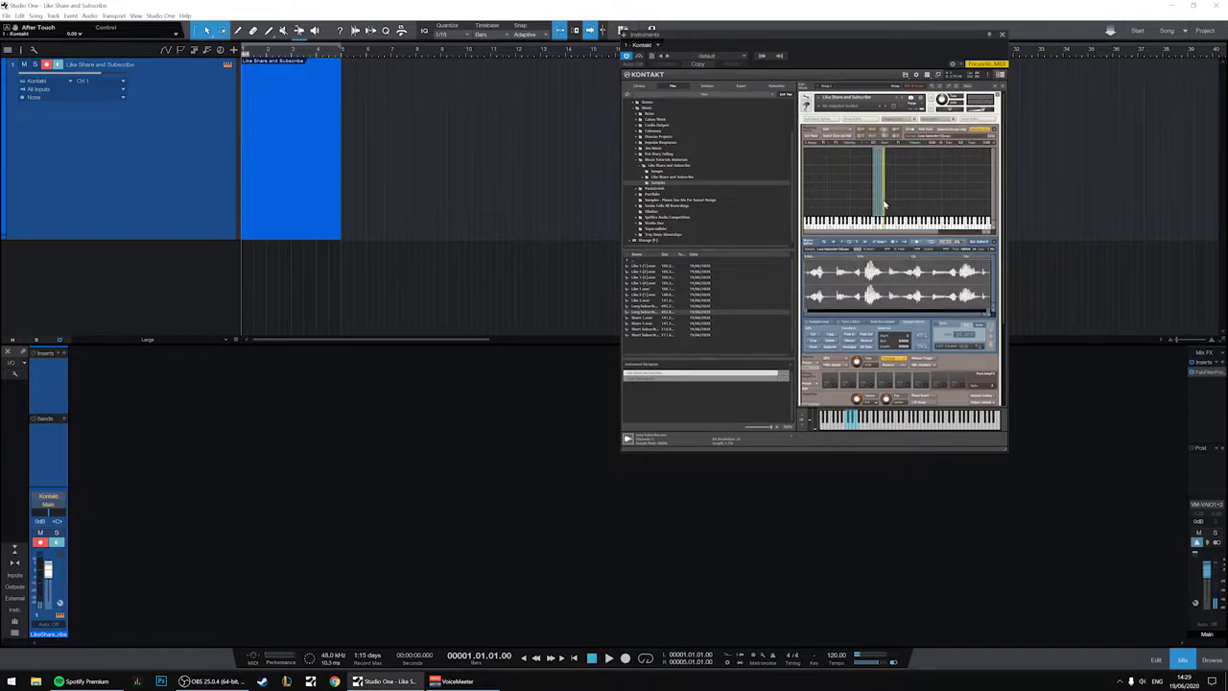
pyautogui.click(863, 207)
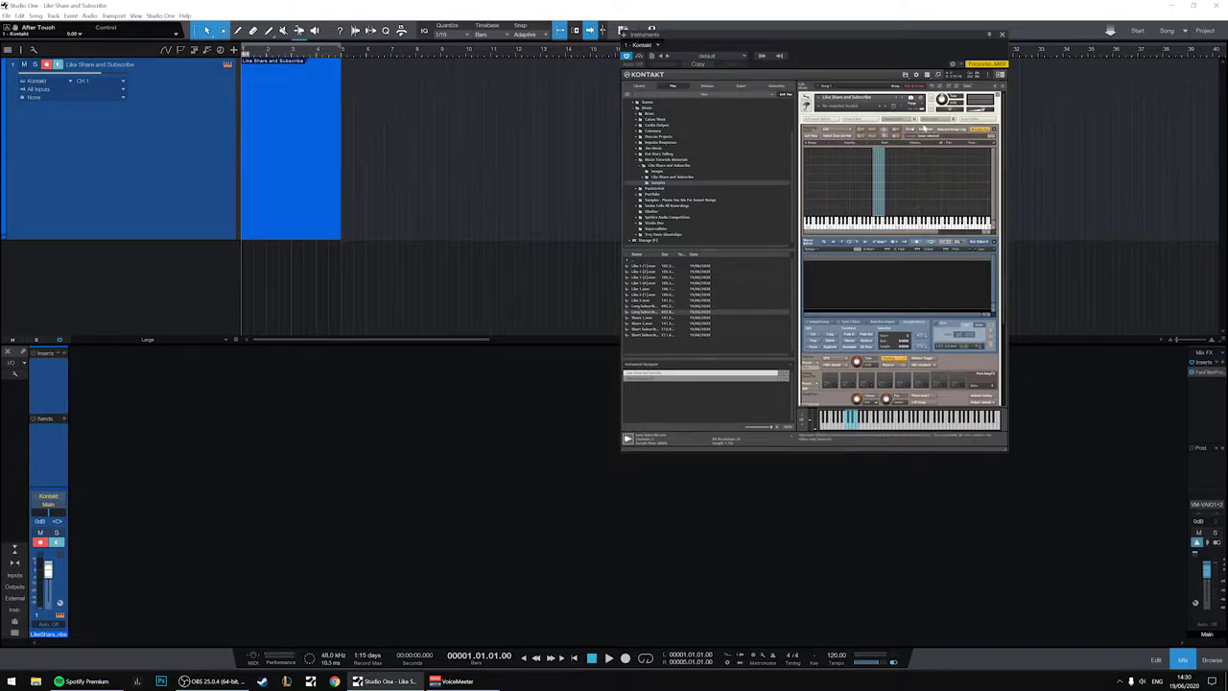
pyautogui.click(1001, 35)
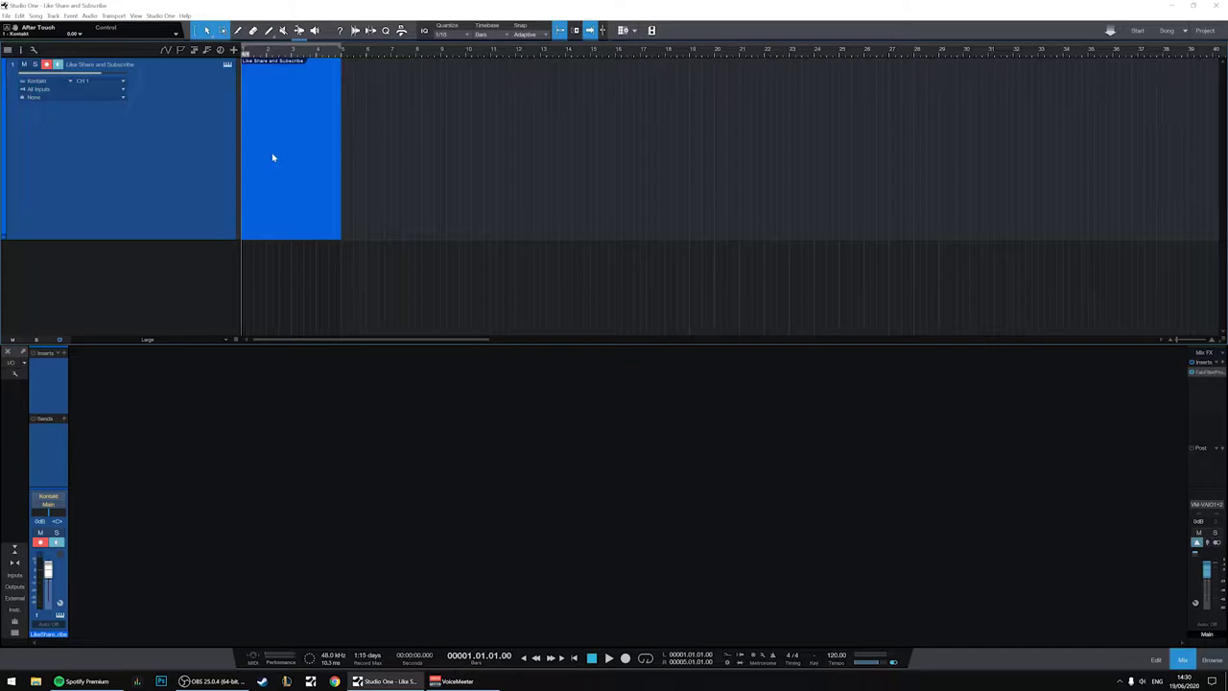
pyautogui.doubleClick(304, 192)
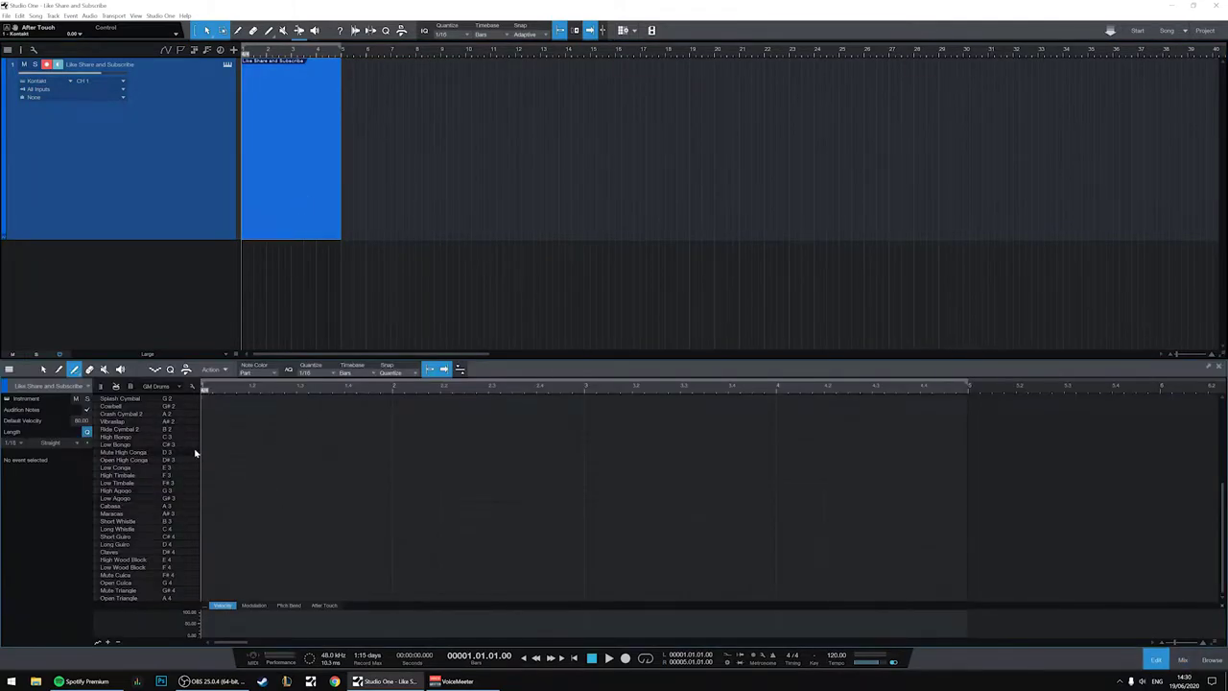
# Draw Bass Drum (C 1) notes on beats 1 and 3 from bar 1 up to the start of bar 4.
pyautogui.scroll(5, 259, 460)
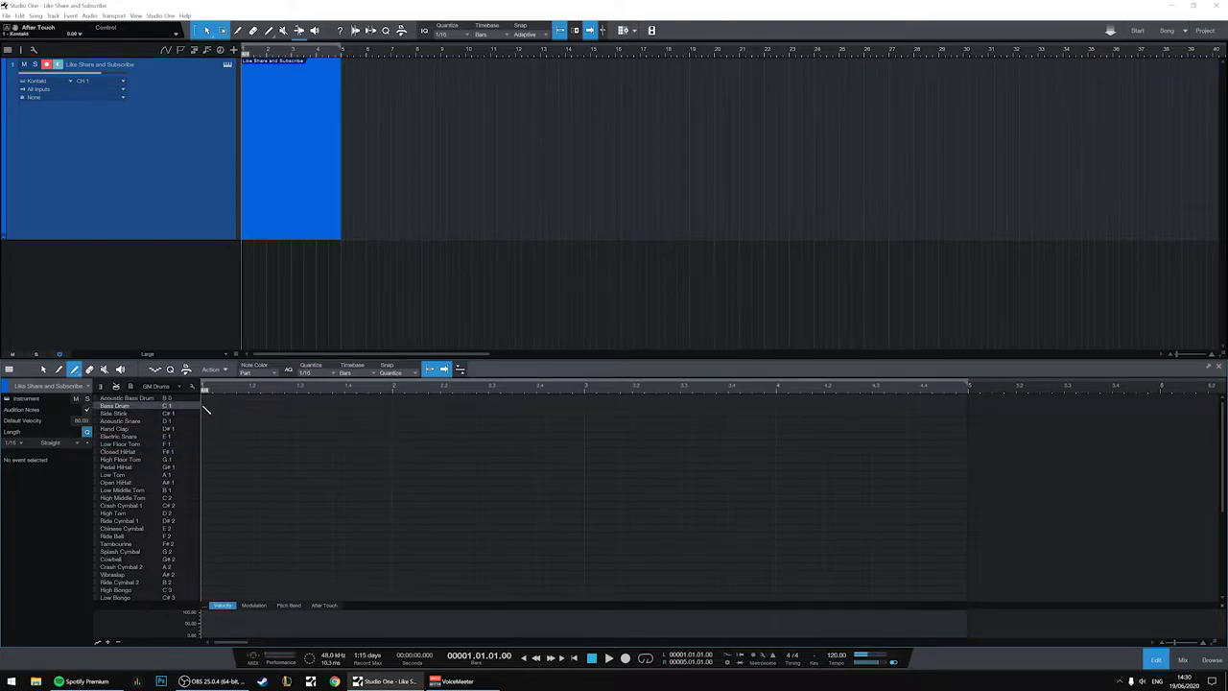
pyautogui.click(297, 405)
pyautogui.click(394, 405)
pyautogui.click(489, 406)
pyautogui.click(585, 406)
pyautogui.click(681, 406)
pyautogui.click(777, 406)
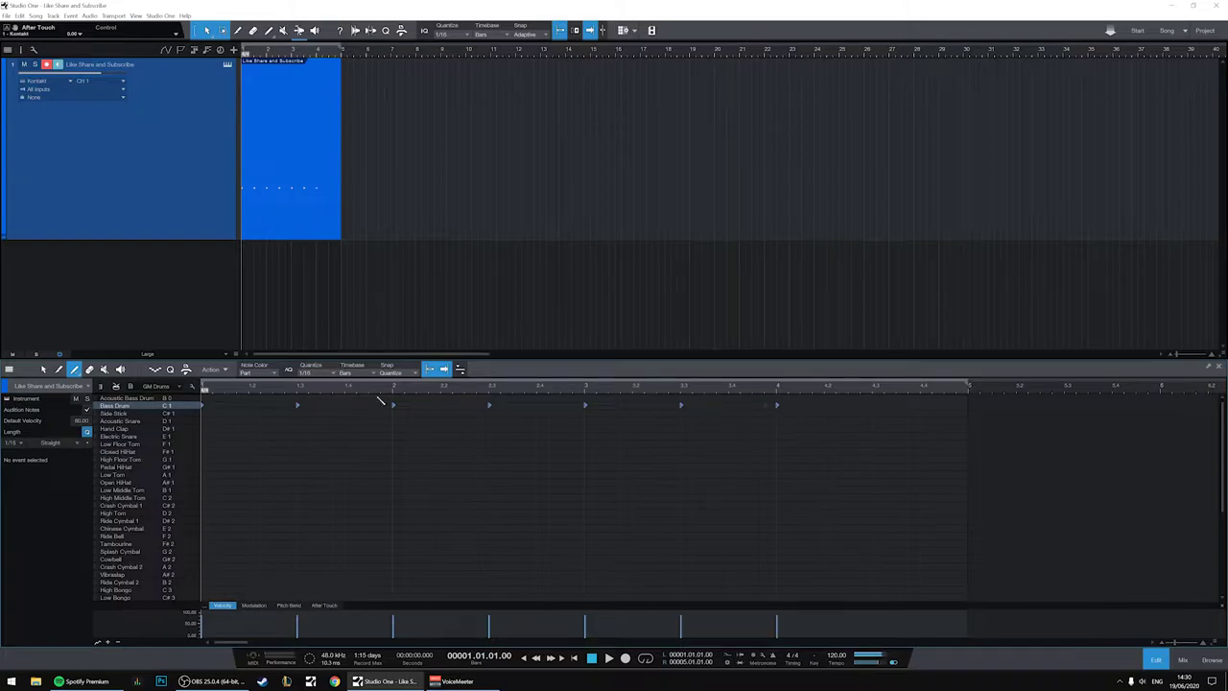
# Add Acoustic Snare hits on beats 2 and 4 of bars 1–3 plus Electric Snare and Low Floor Tom notes at the start, and audition them.
pyautogui.click(250, 420)
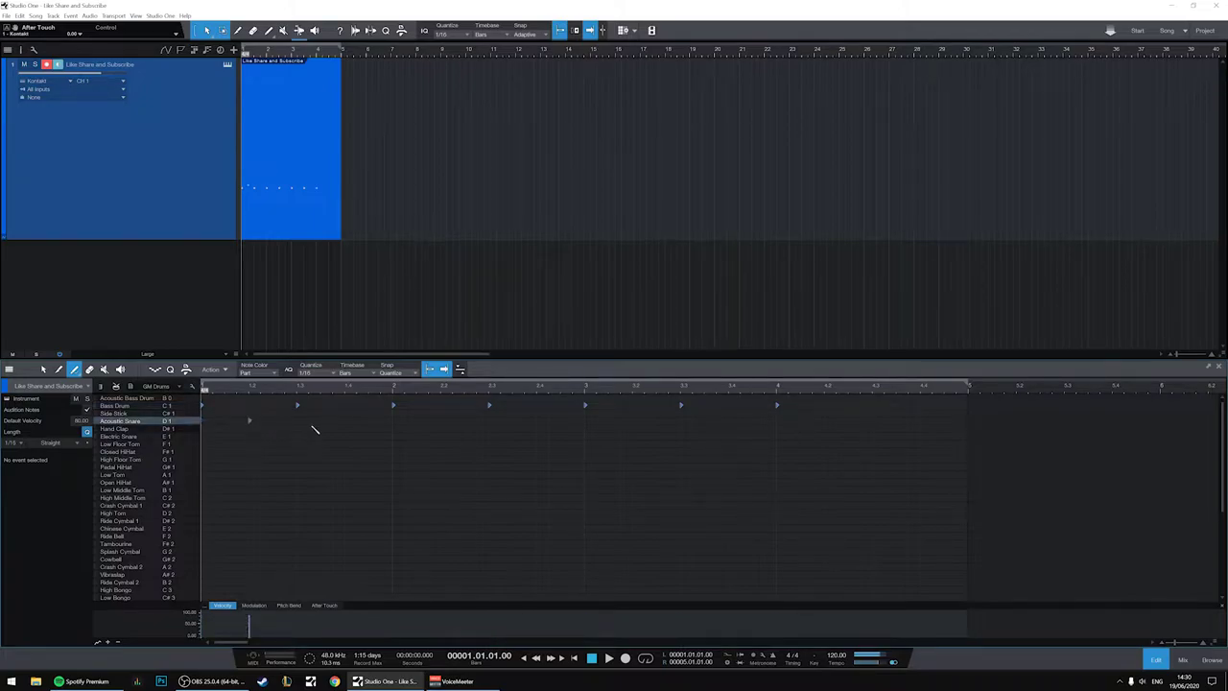
pyautogui.click(537, 421)
pyautogui.click(206, 436)
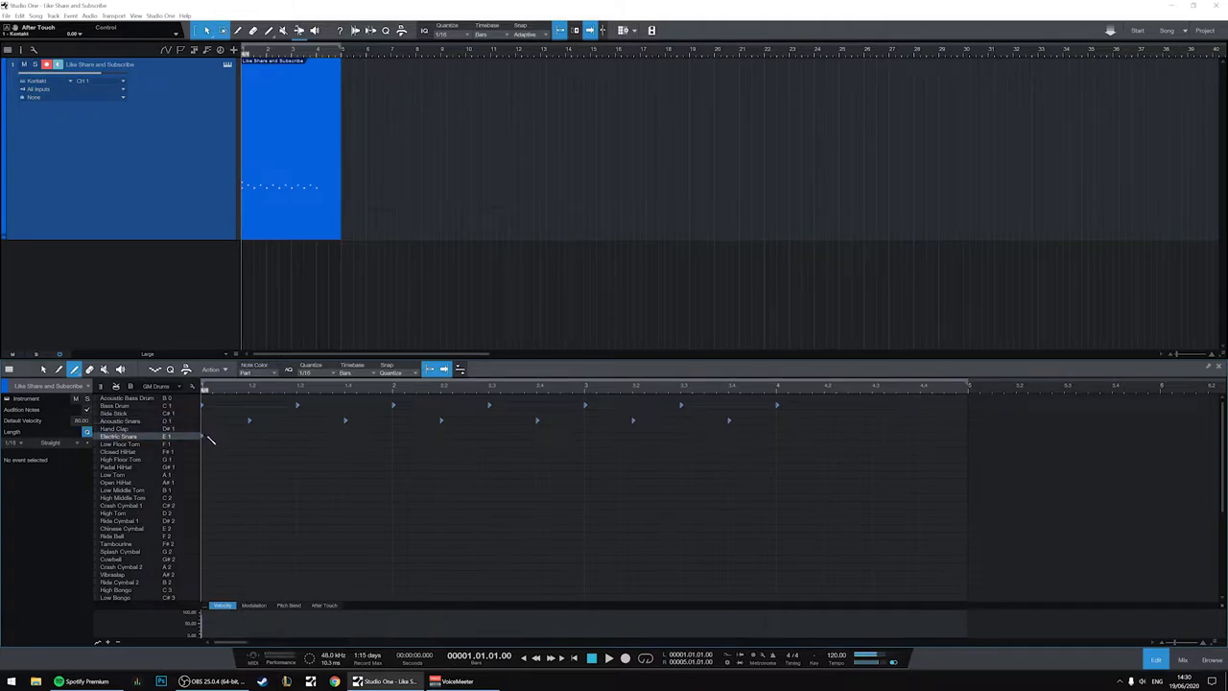
pyautogui.click(206, 443)
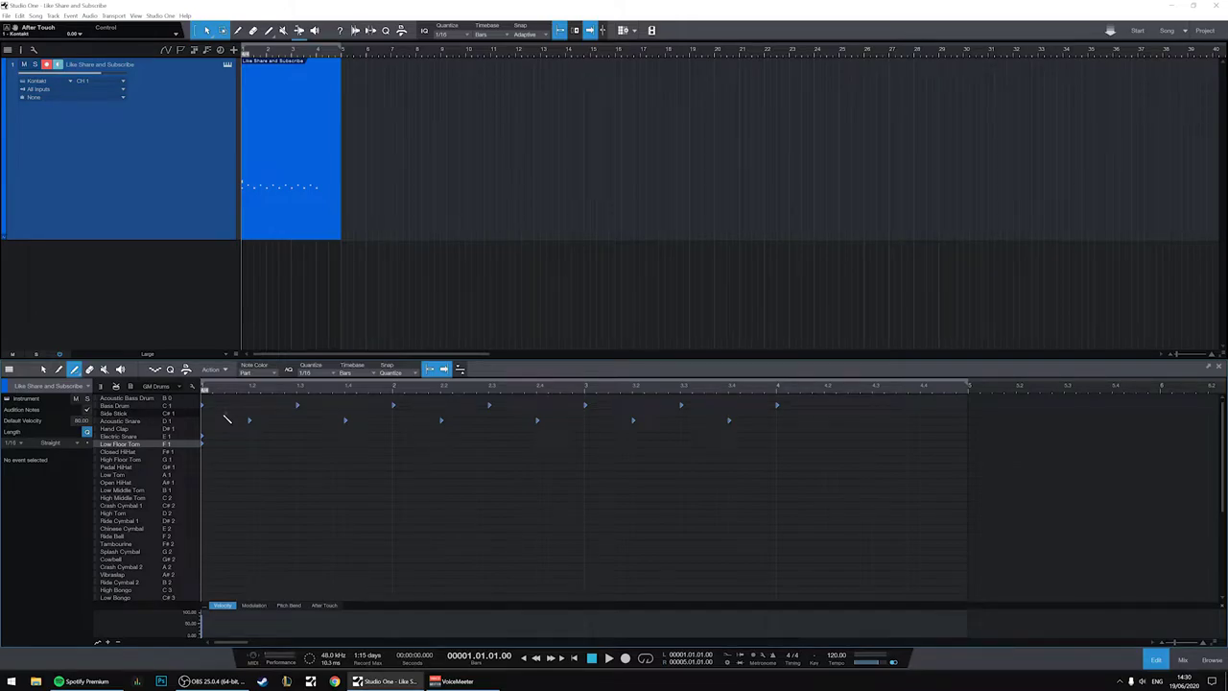
pyautogui.press('space')
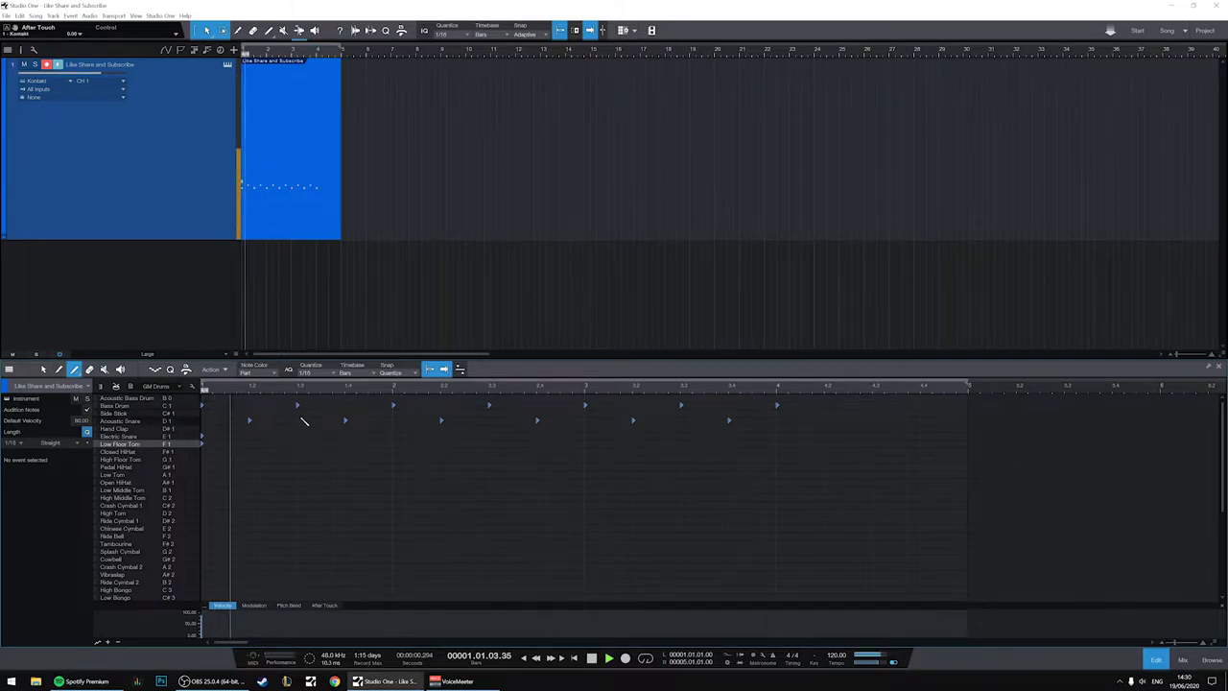
pyautogui.press('space')
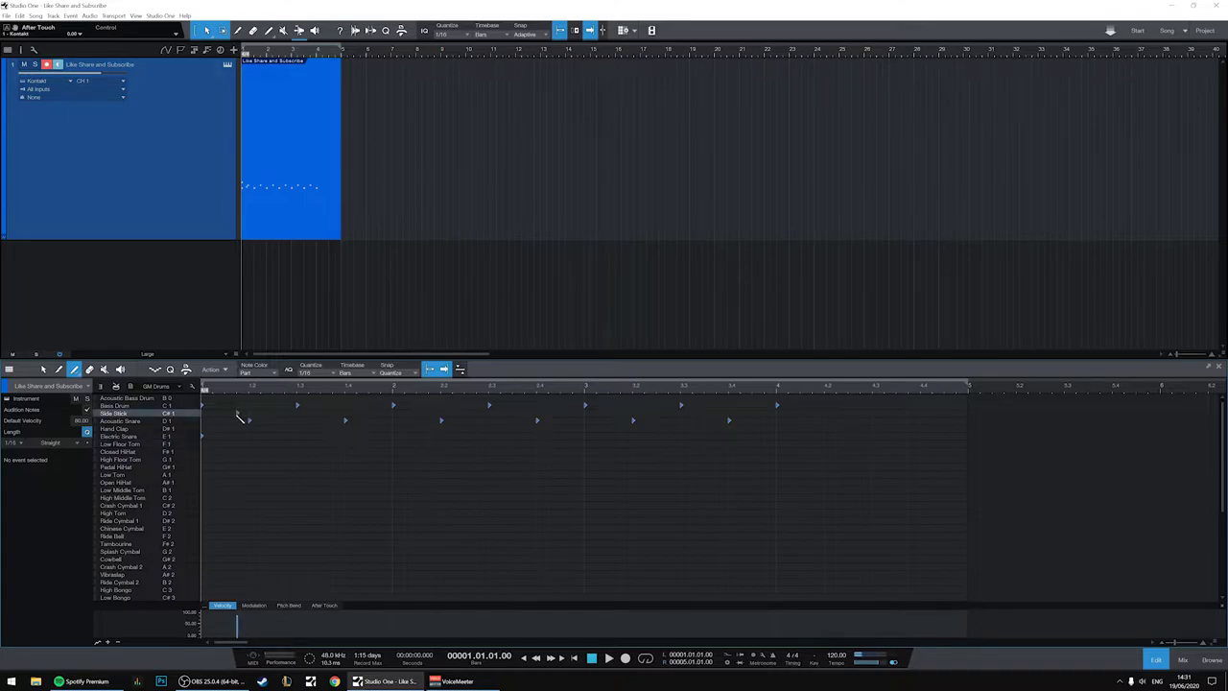
# Add three Side Stick notes in bar 1 and Hand Clap notes doubling every Acoustic Snare hit, auditioning the pattern.
pyautogui.click(288, 414)
pyautogui.press('space')
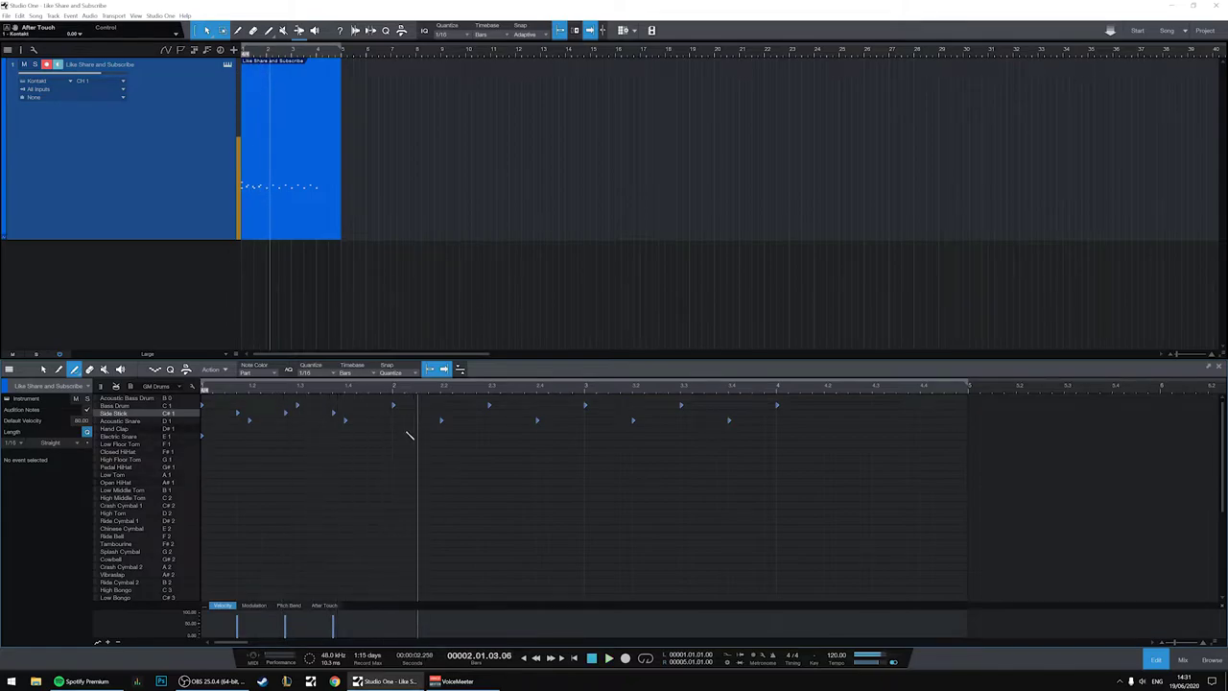
pyautogui.press('space')
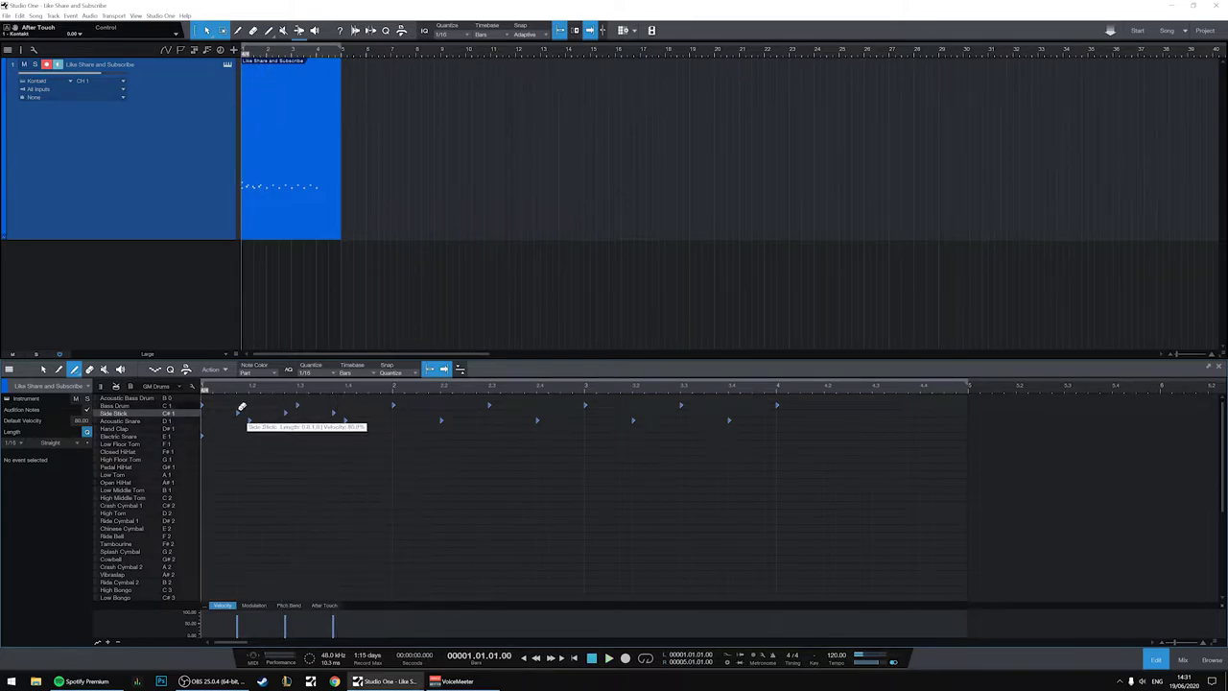
pyautogui.click(248, 429)
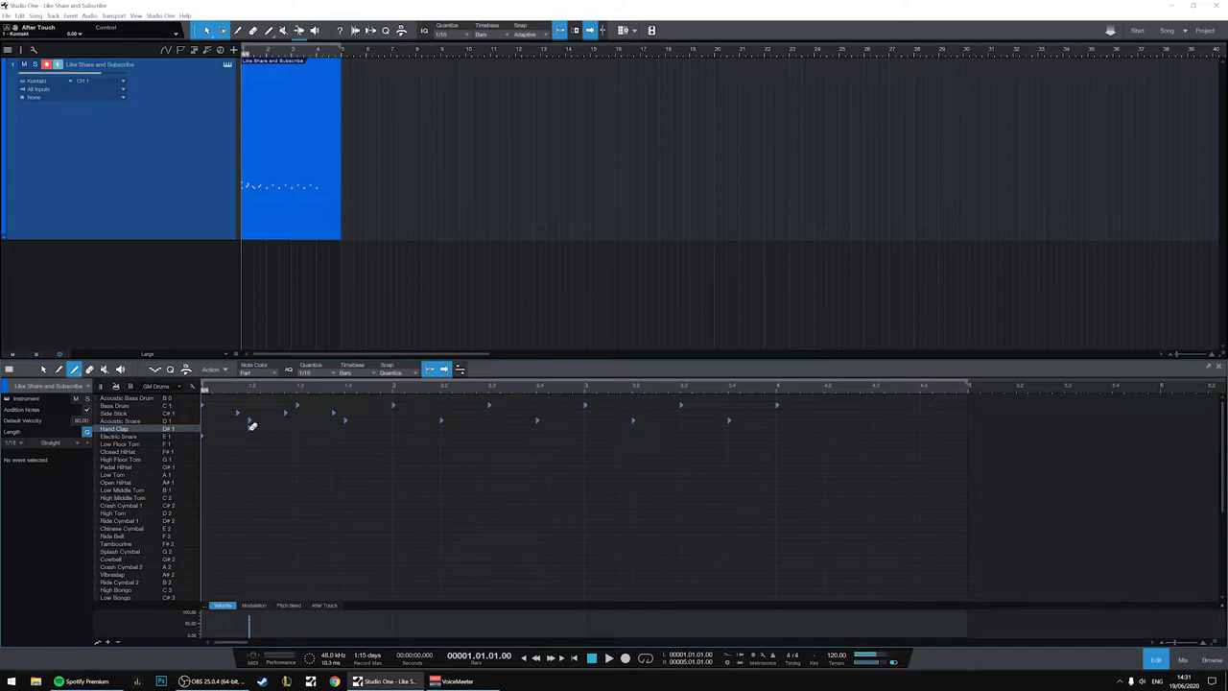
pyautogui.click(344, 429)
pyautogui.press('space')
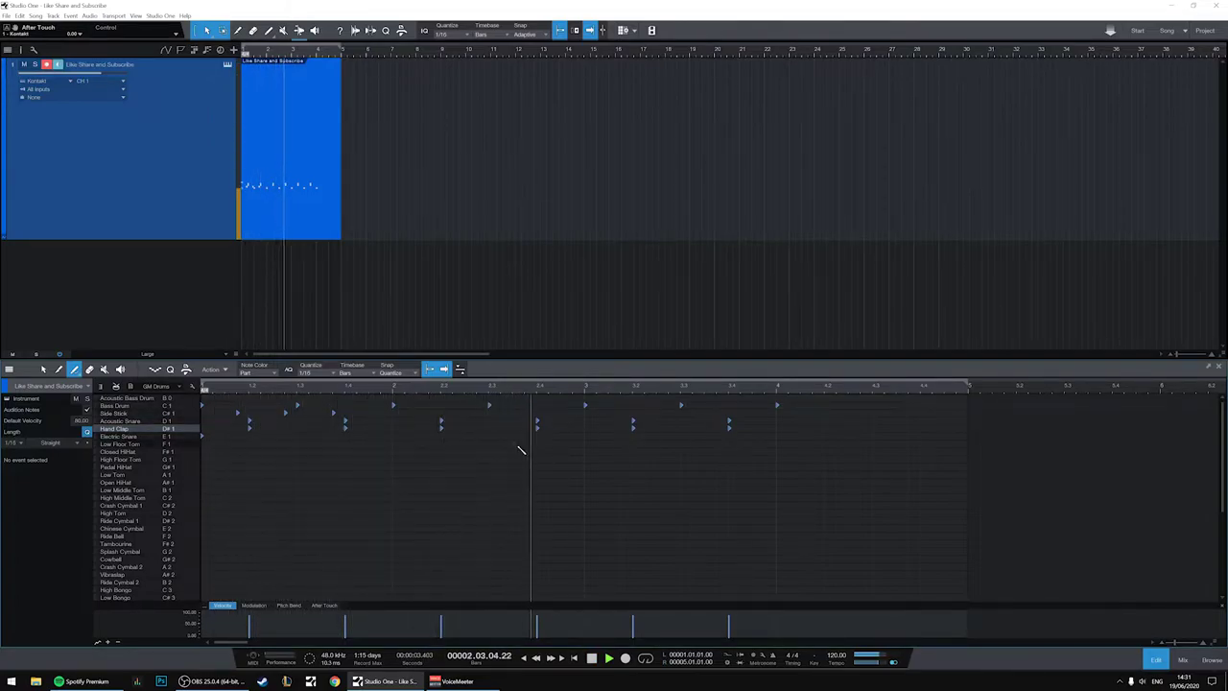
# Fill the Electric Snare (E 1) row with 1/16 notes across all four bars and play it back.
pyautogui.click(181, 437)
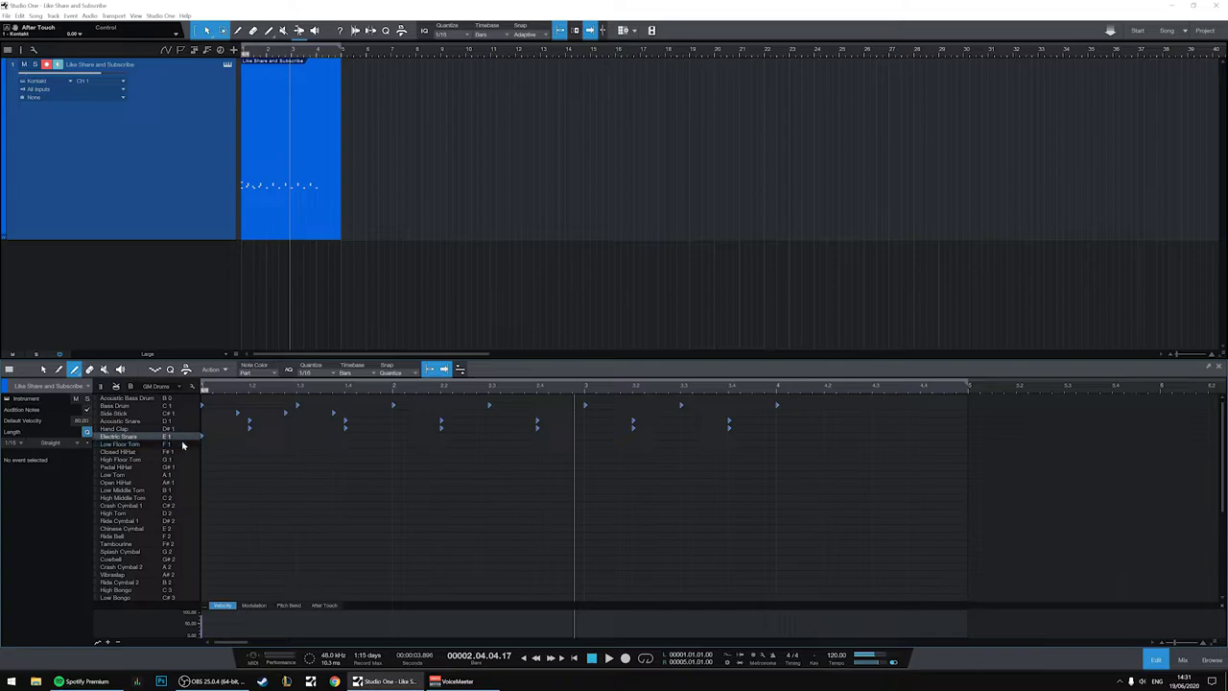
pyautogui.moveTo(204, 441)
pyautogui.mouseDown()
pyautogui.moveTo(738, 444)
pyautogui.moveTo(958, 437)
pyautogui.mouseUp()
pyautogui.press('space')
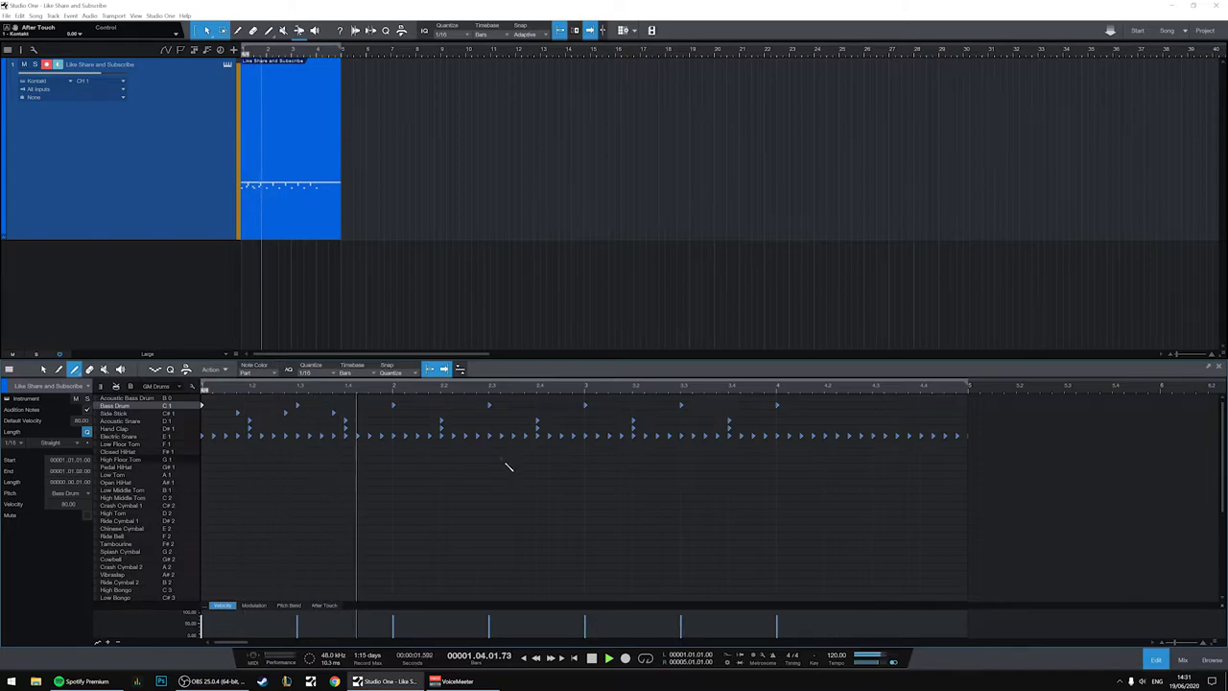
pyautogui.press('space')
# Fill the Side Stick, Hand Clap and Acoustic Snare rows with continuous 1/16 notes across the four bars and audition the result.
pyautogui.click(205, 412)
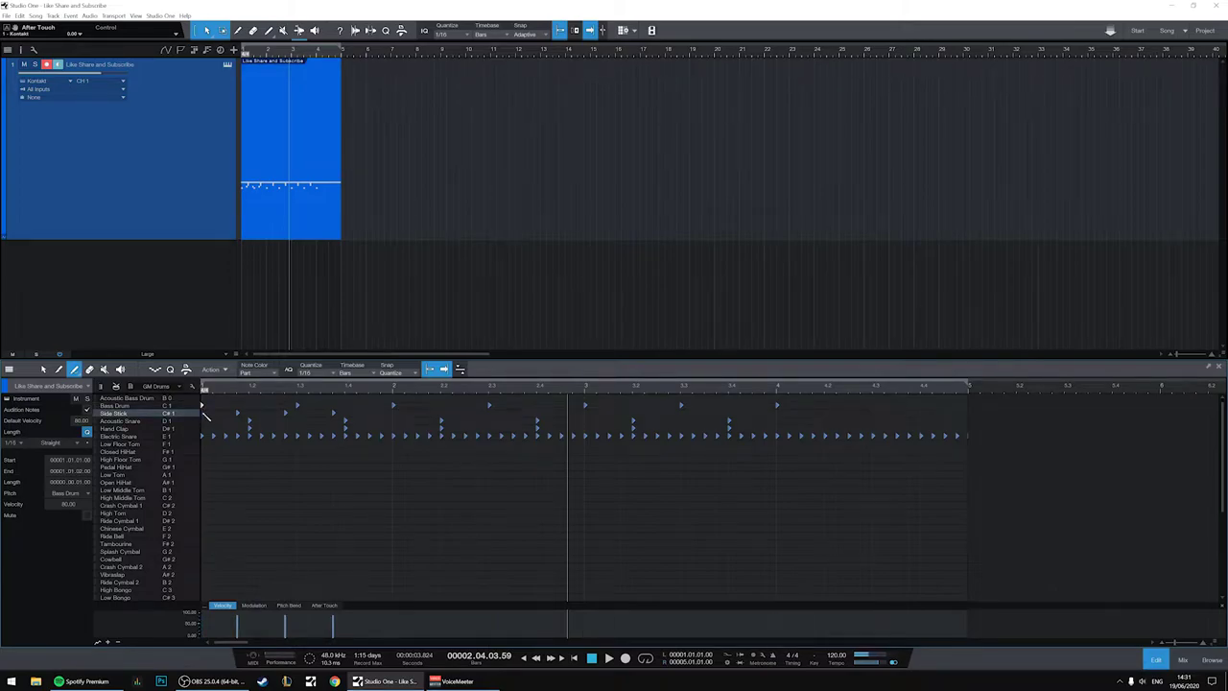
pyautogui.moveTo(204, 413); pyautogui.dragTo(1022, 425)
pyautogui.press('space')
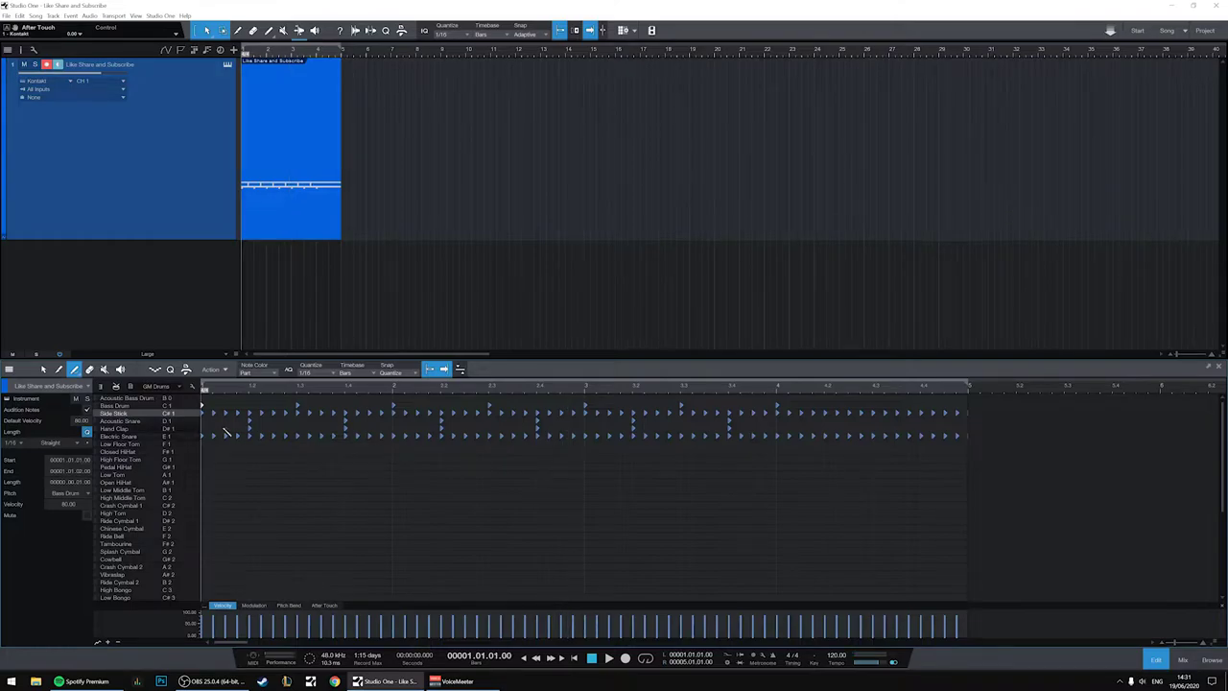
pyautogui.click(208, 429)
pyautogui.moveTo(209, 431); pyautogui.dragTo(1166, 401)
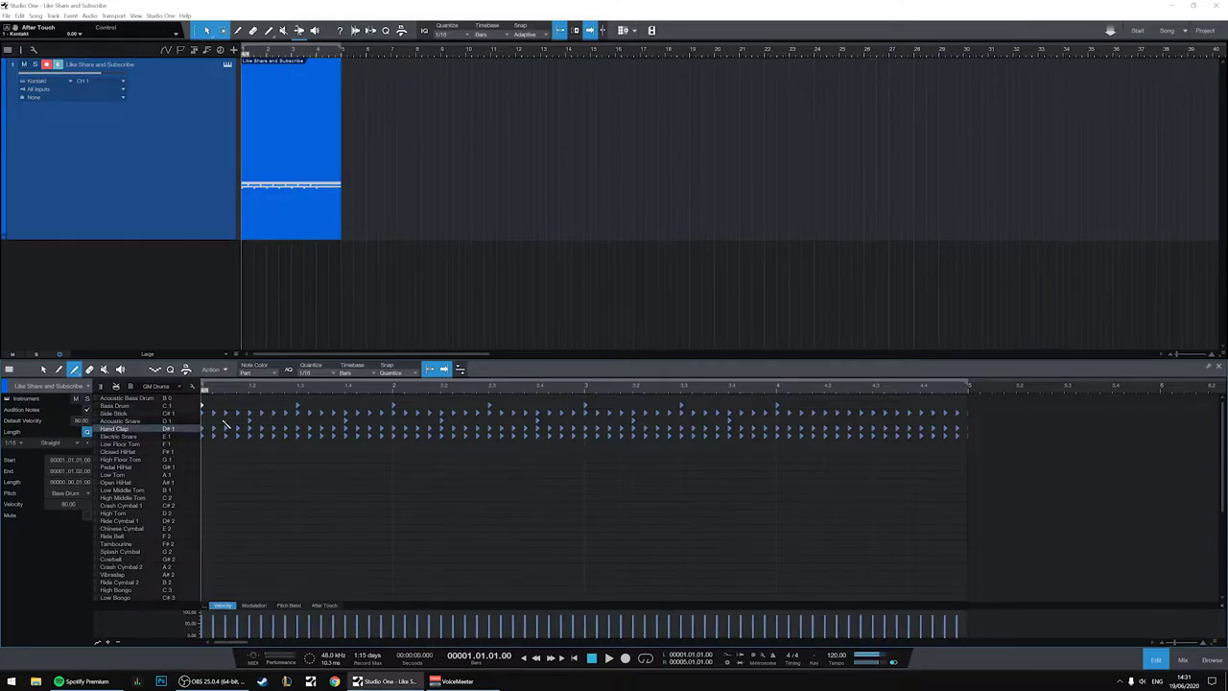
pyautogui.press('space')
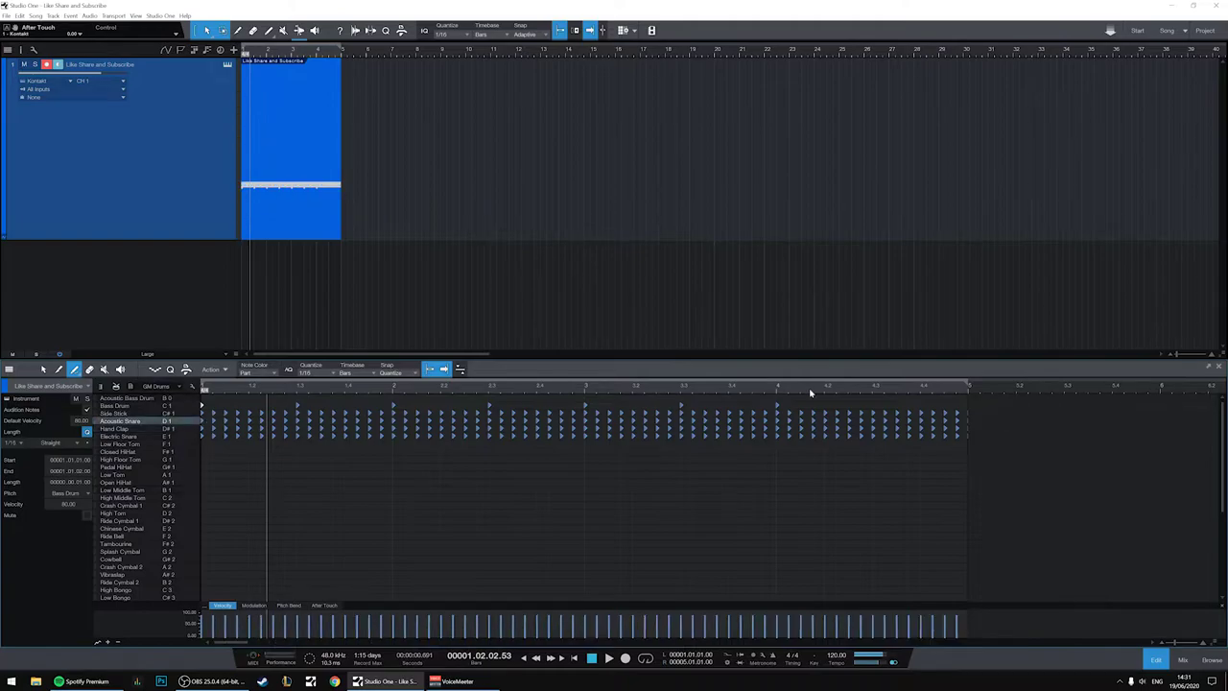
# Set the note grid to 1/64, fill all five rows from Bass Drum to Electric Snare with 1/64 notes and play them.
pyautogui.click(459, 369)
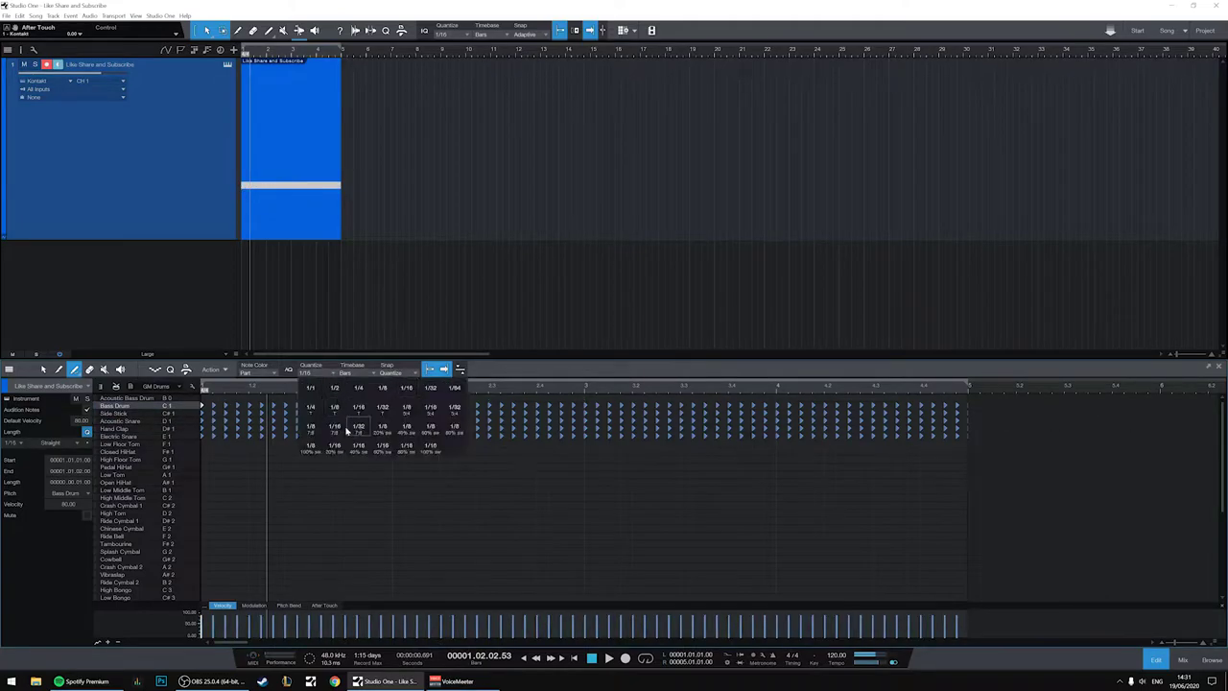
pyautogui.click(455, 387)
pyautogui.moveTo(208, 437); pyautogui.dragTo(969, 436)
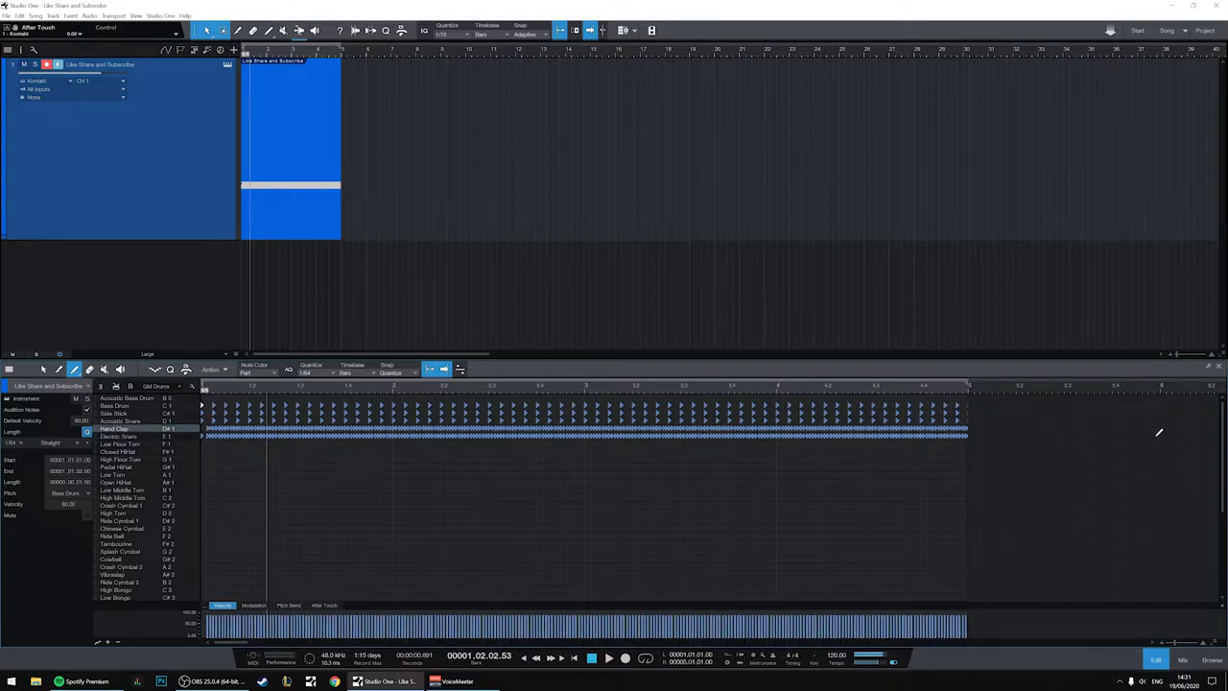
pyautogui.moveTo(208, 421); pyautogui.dragTo(963, 421)
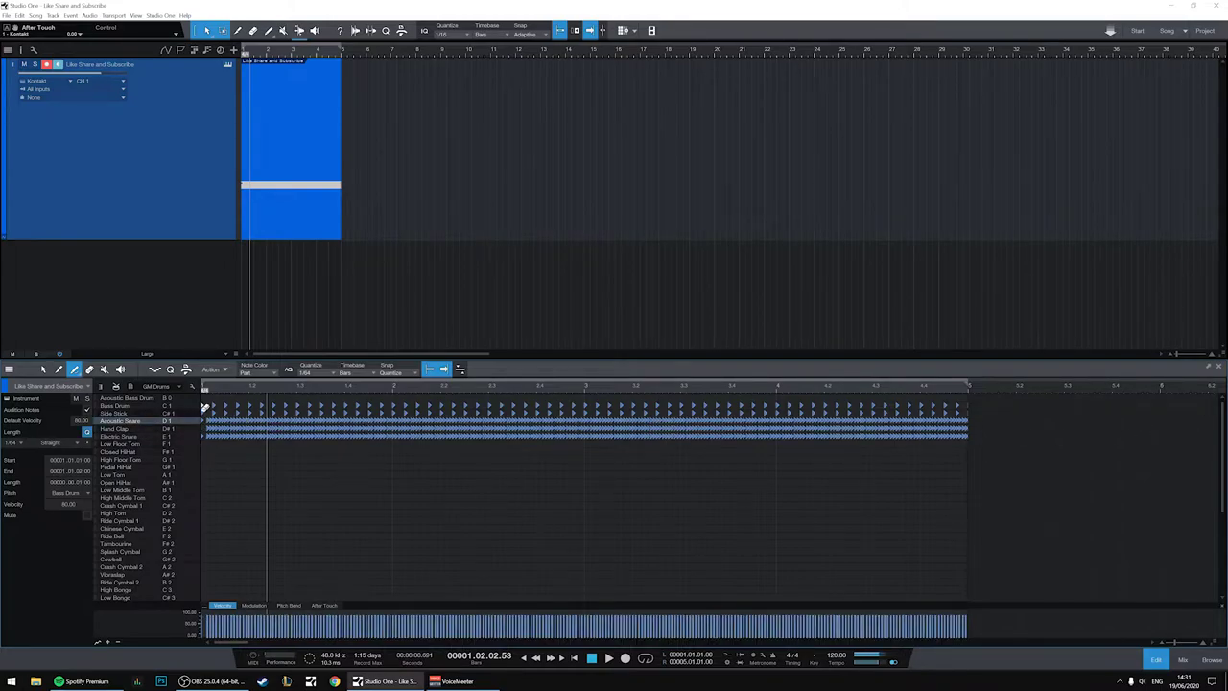
pyautogui.moveTo(245, 418); pyautogui.dragTo(967, 418)
pyautogui.moveTo(208, 406); pyautogui.dragTo(1061, 444)
pyautogui.press(',')
pyautogui.press('space')
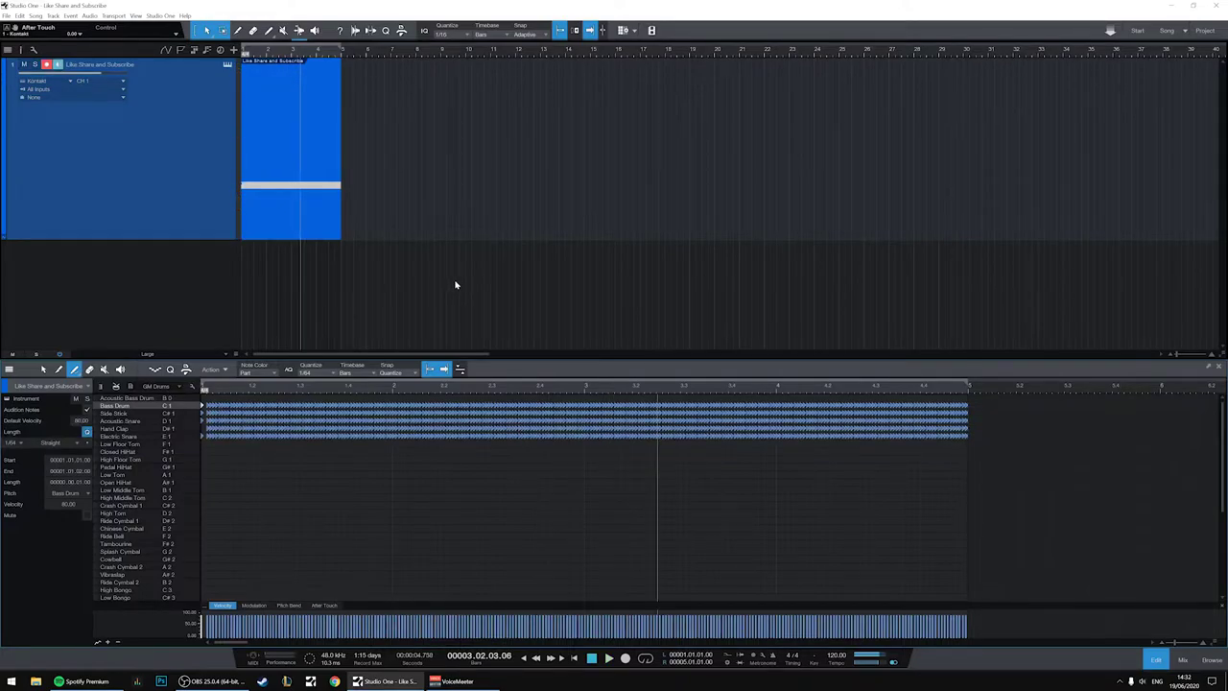
# Delete the dense notes from all five rows and refill only the Electric Snare row with 1/64 notes.
pyautogui.press('1')
pyautogui.moveTo(1034, 503); pyautogui.dragTo(207, 392)
pyautogui.press('Delete')
pyautogui.press('5')
pyautogui.moveTo(207, 436); pyautogui.dragTo(1119, 472)
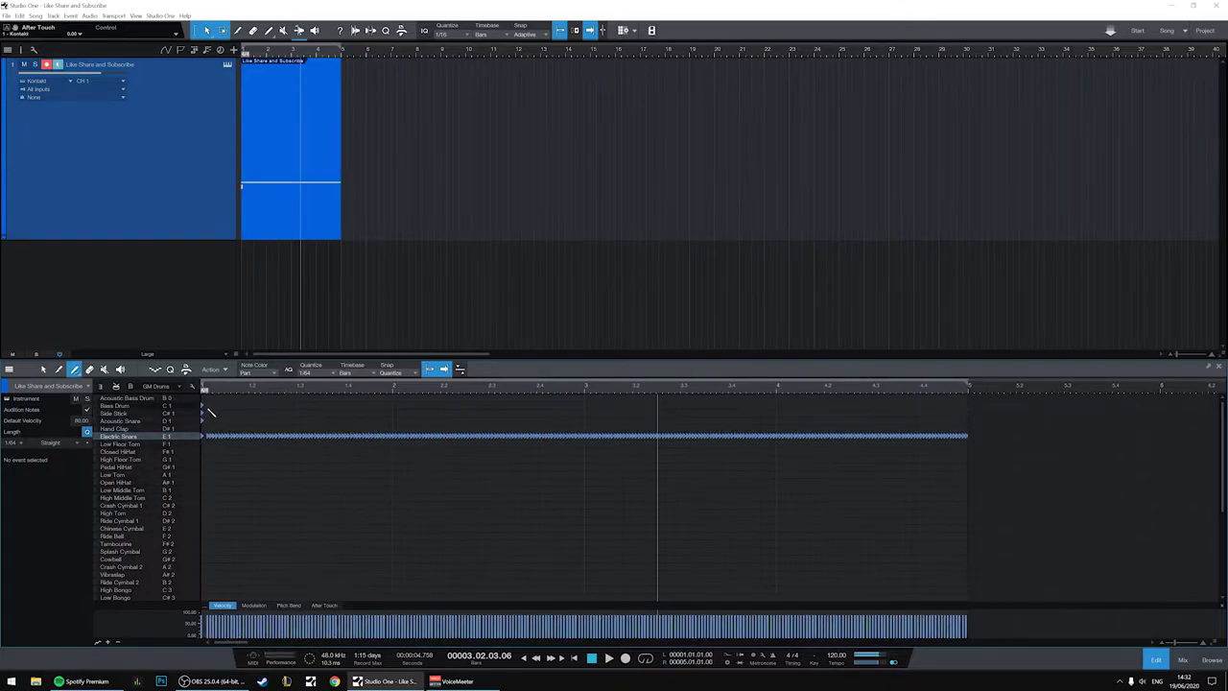
# Scatter six Bass Drum, two Side Stick and one Acoustic Snare notes over bars 1–4 and play the part from the start.
pyautogui.click(211, 405)
pyautogui.click(319, 406)
pyautogui.click(248, 406)
pyautogui.click(412, 414)
pyautogui.click(472, 406)
pyautogui.click(551, 413)
pyautogui.click(663, 405)
pyautogui.click(716, 405)
pyautogui.click(788, 420)
pyautogui.press('Home')
pyautogui.press('space')
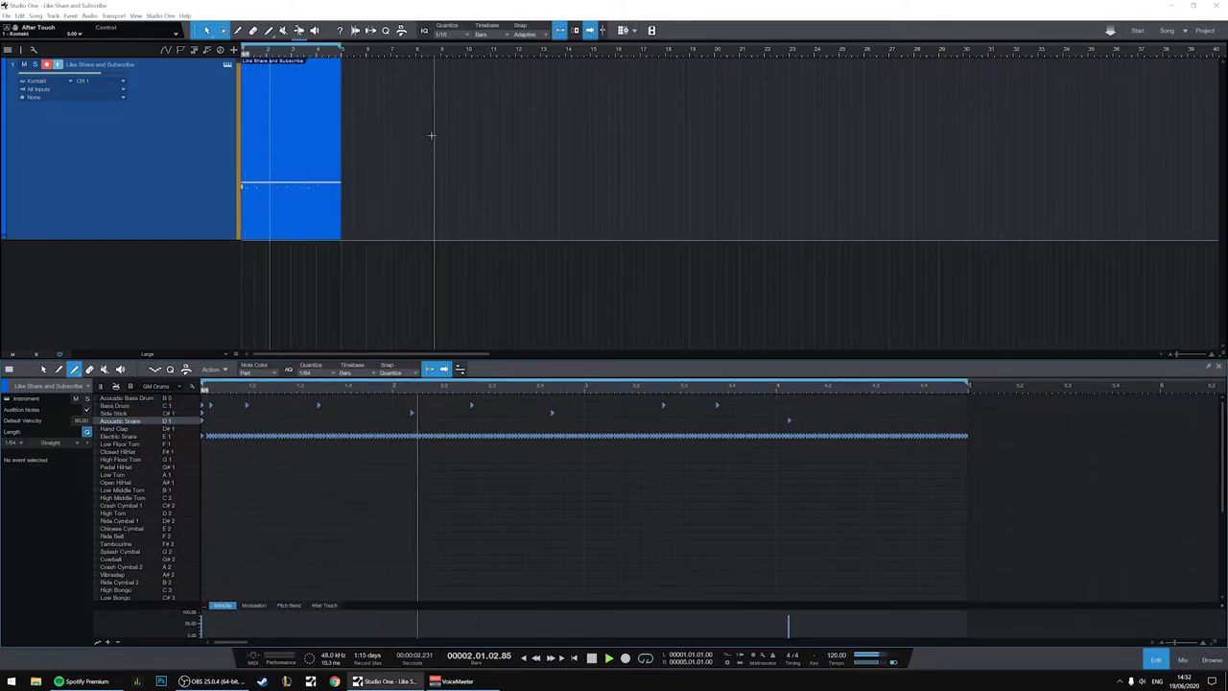
# Raise the velocity of the Bass Drum note in bar 2, lower the velocity of all Electric Snare notes and resume playback.
pyautogui.press('1')
pyautogui.moveTo(864, 425); pyautogui.dragTo(192, 398)
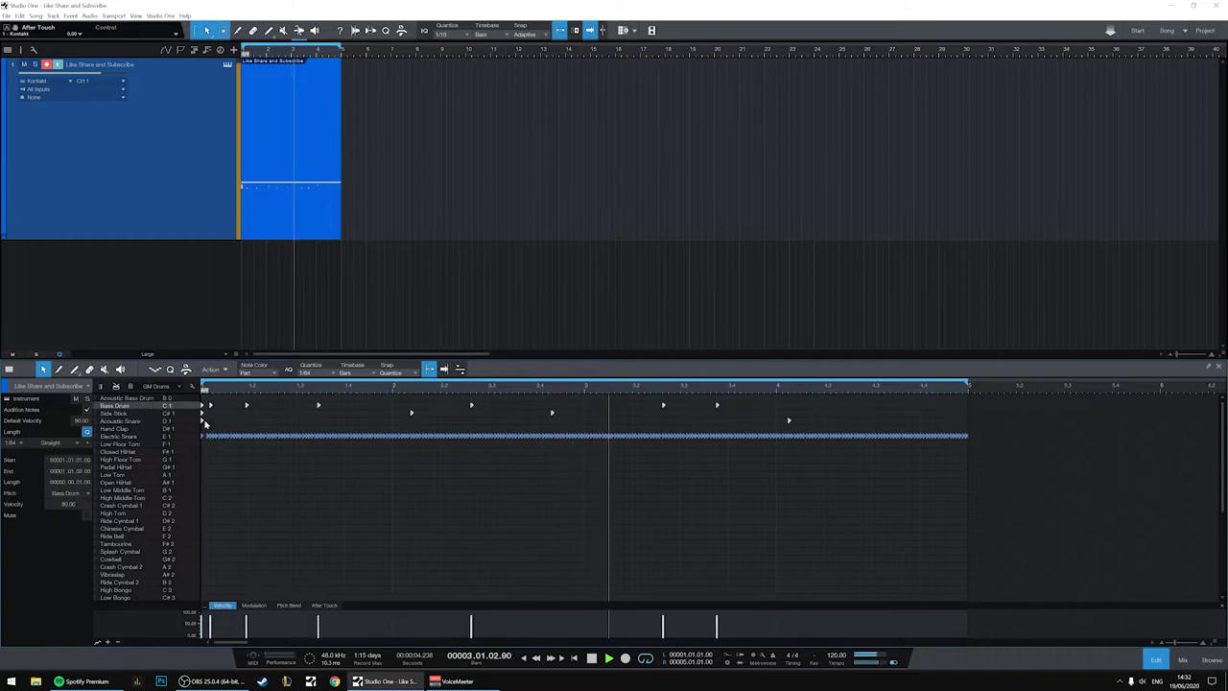
pyautogui.click(472, 611)
pyautogui.moveTo(1040, 471); pyautogui.dragTo(204, 432)
pyautogui.press('space')
pyautogui.click(472, 537)
pyautogui.press('space')
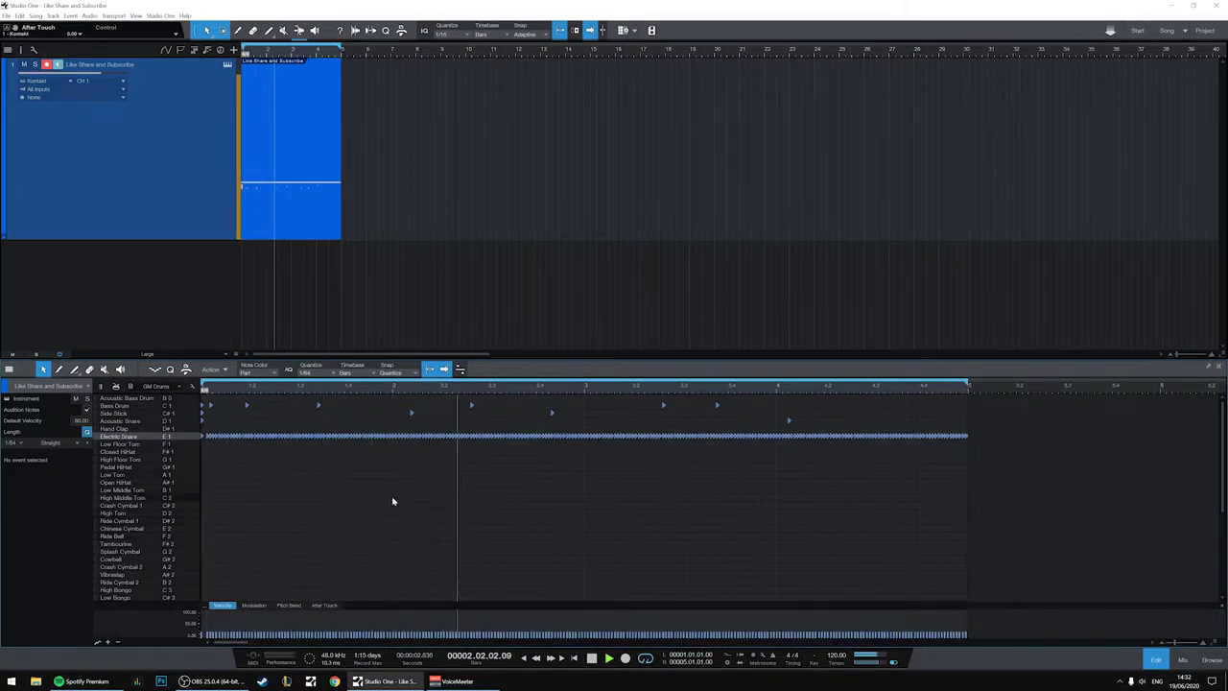
# Add Bass Drum notes at the start of bars 2, 3 and 4.
pyautogui.press('5')
pyautogui.click(394, 405)
pyautogui.click(585, 404)
pyautogui.click(780, 404)
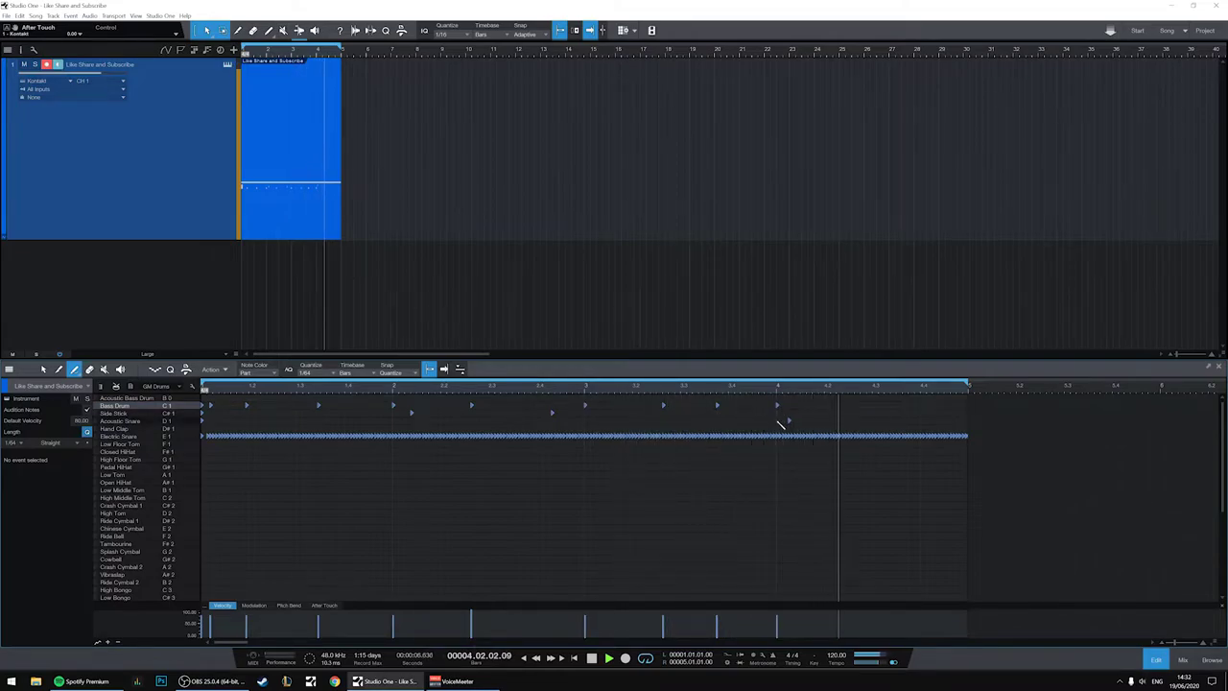
# Add Acoustic Snare notes at the start of bar 4 and alongside the off-beat Bass Drum notes in bars 2 and 3.
pyautogui.click(777, 420)
pyautogui.click(789, 420)
pyautogui.click(471, 420)
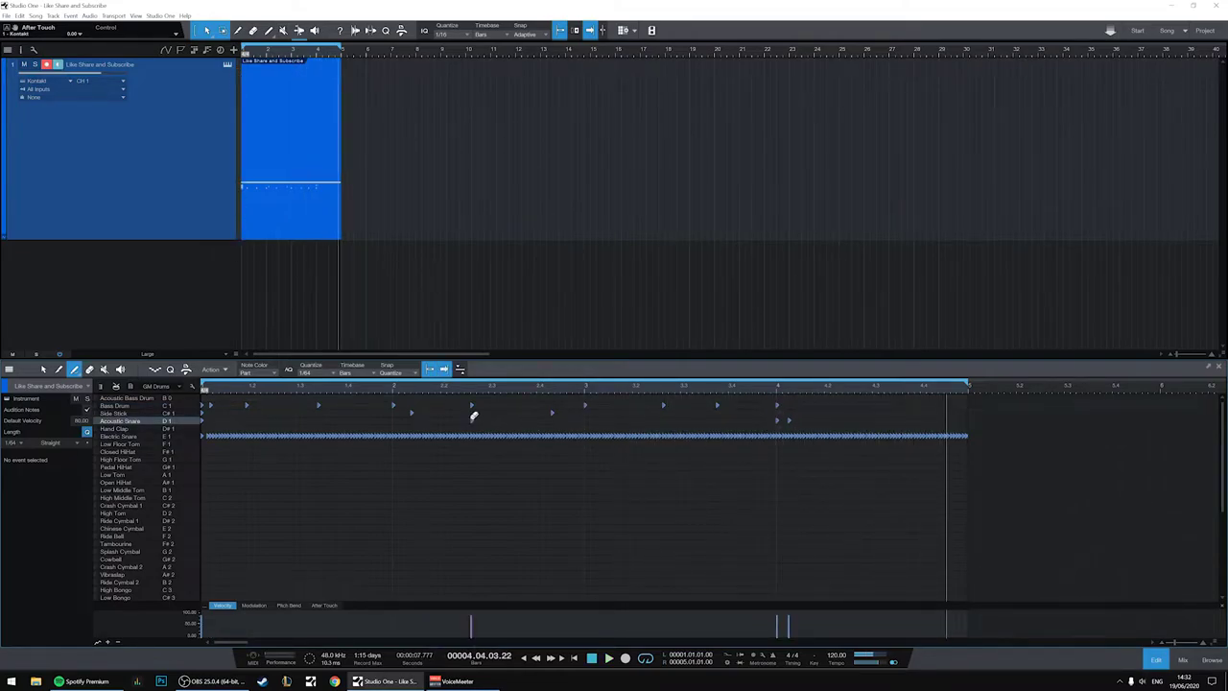
pyautogui.click(716, 420)
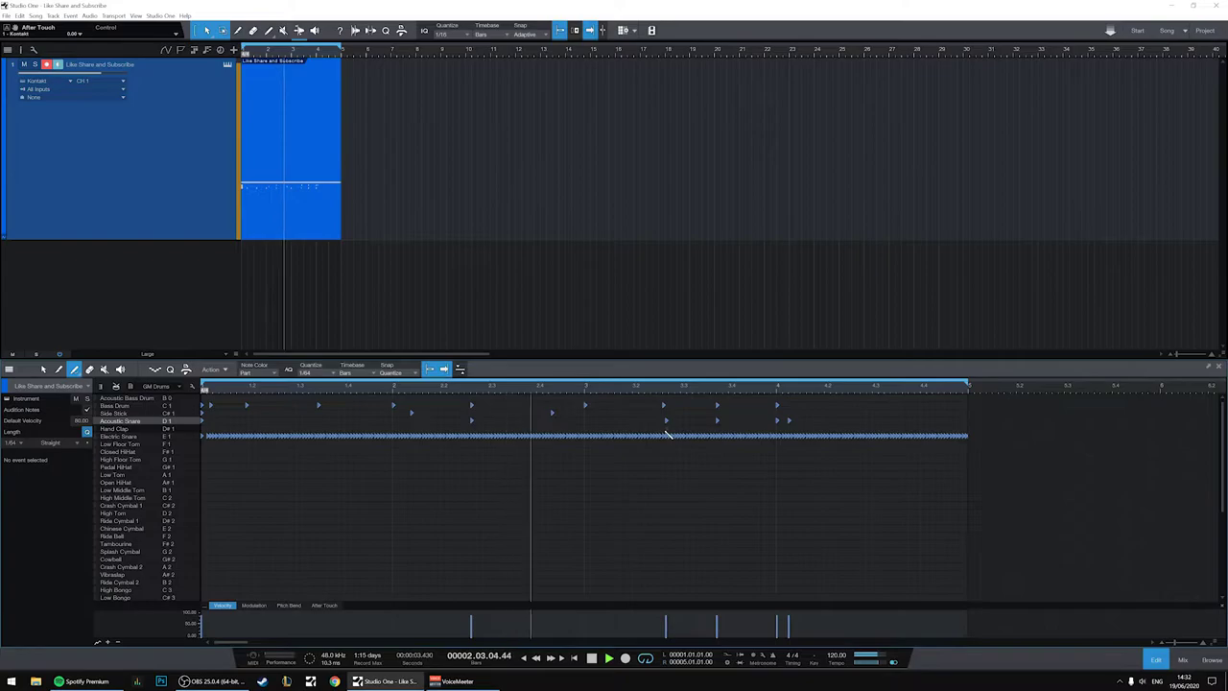
# Add Reaktor 6 from the instrument library as a new track below the Like Share and Subscribe track.
pyautogui.press('F3')
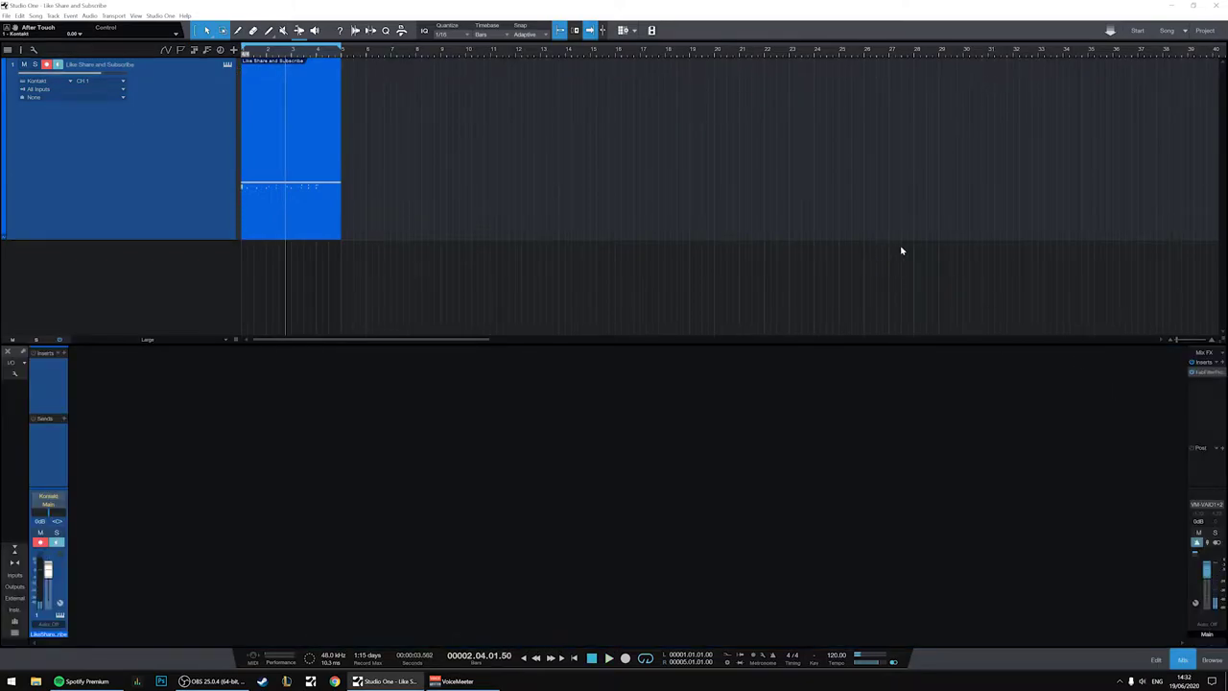
pyautogui.click(1210, 660)
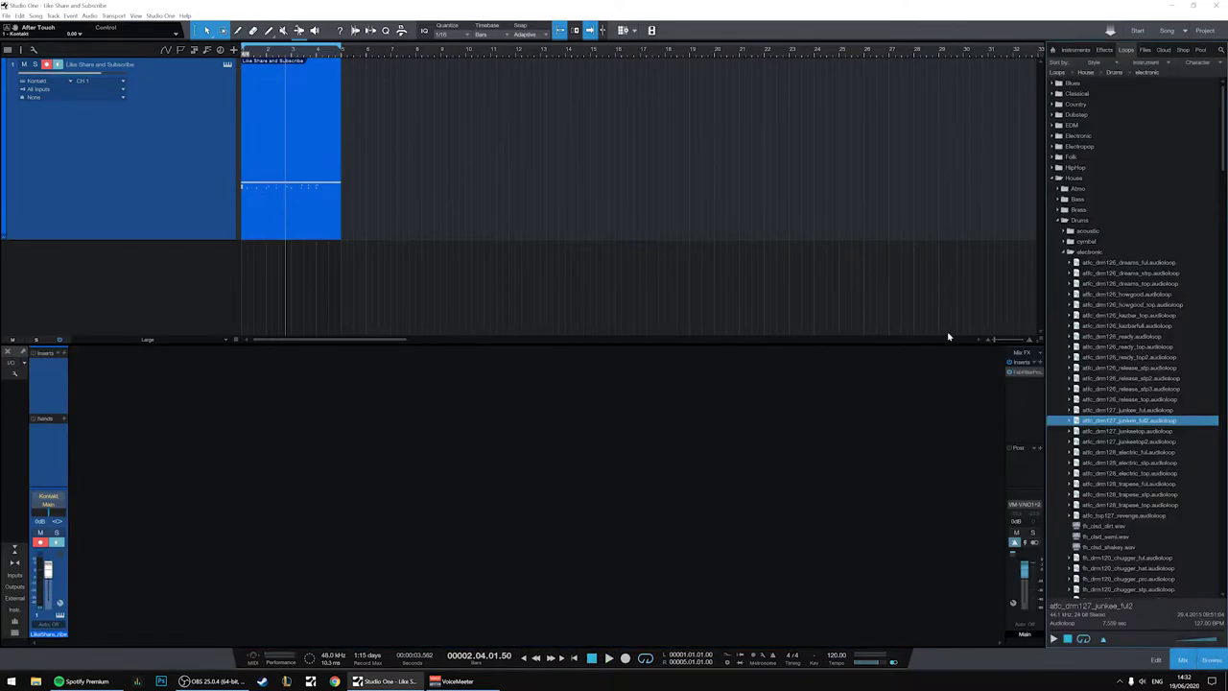
pyautogui.click(1061, 221)
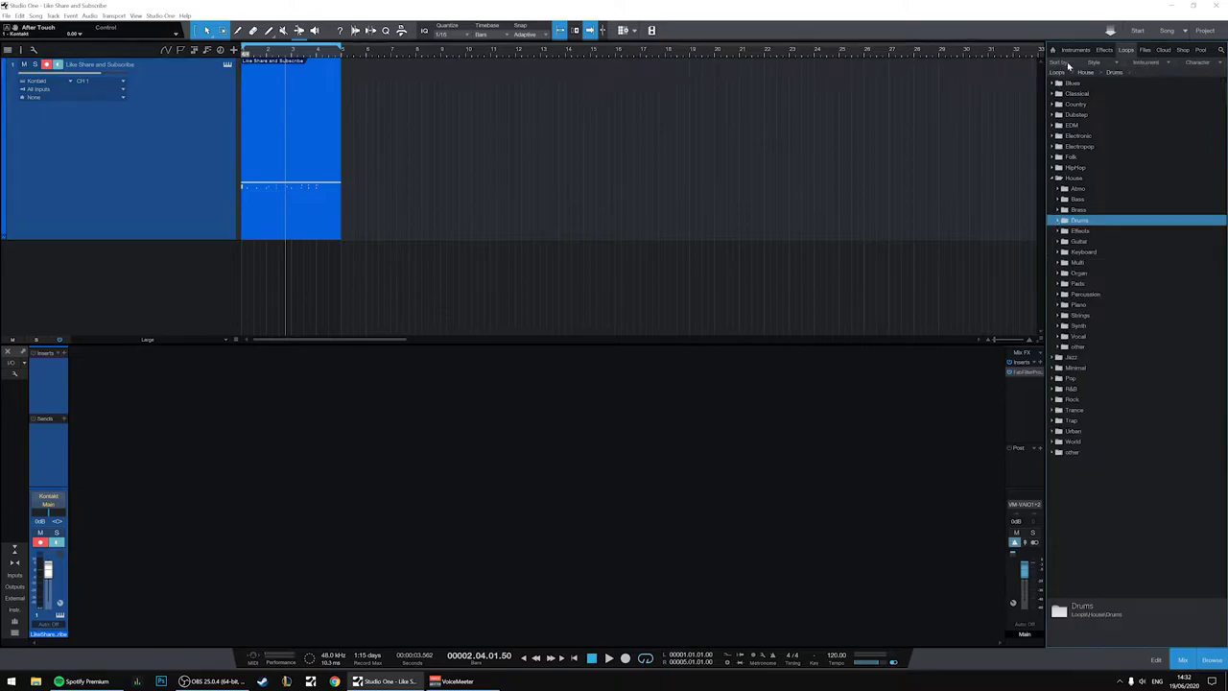
pyautogui.click(1058, 232)
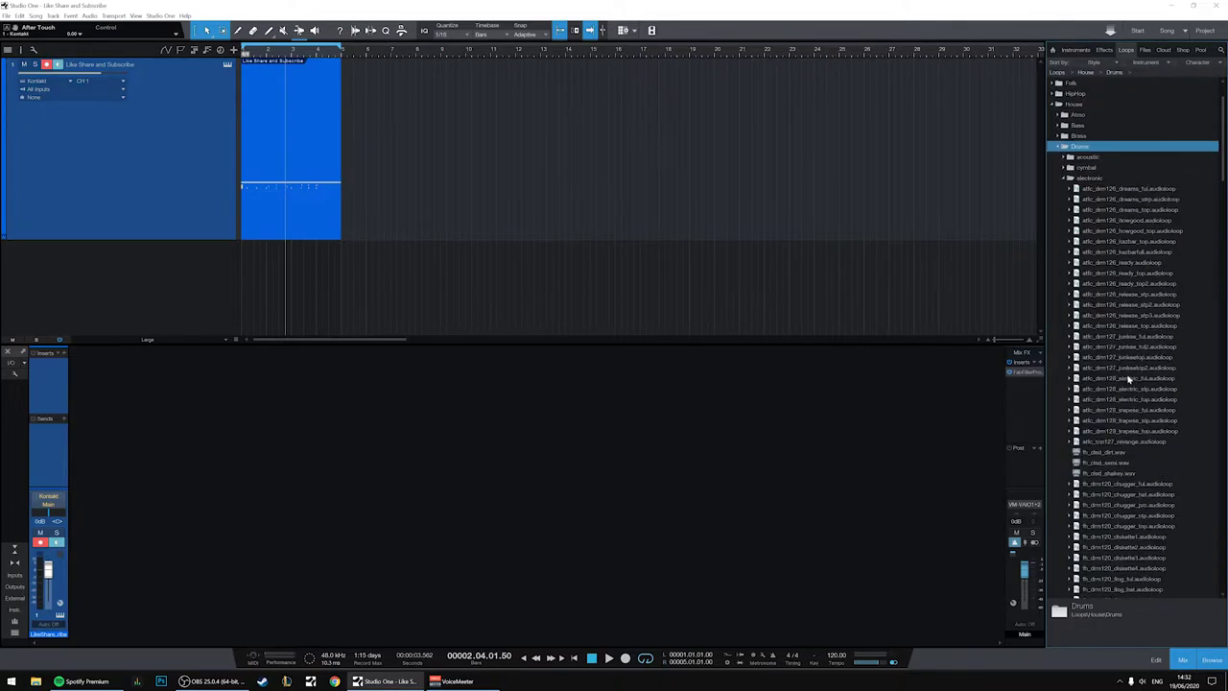
pyautogui.click(1076, 49)
pyautogui.click(1099, 250)
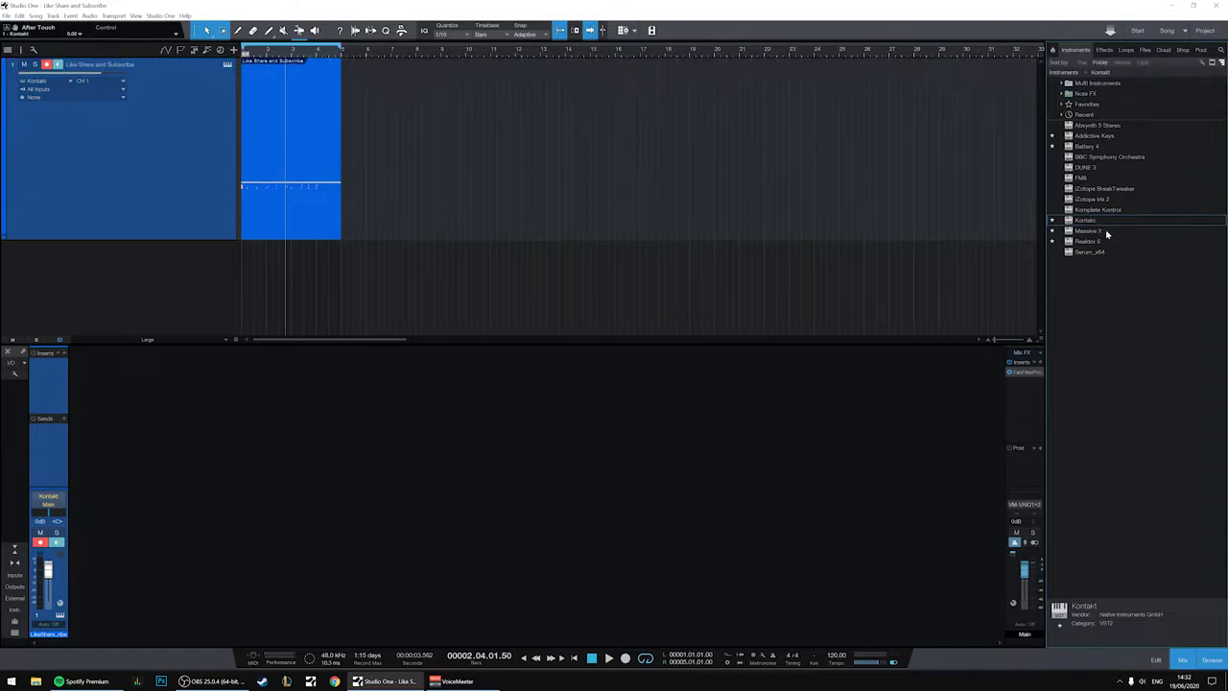
pyautogui.moveTo(1108, 243); pyautogui.dragTo(185, 268)
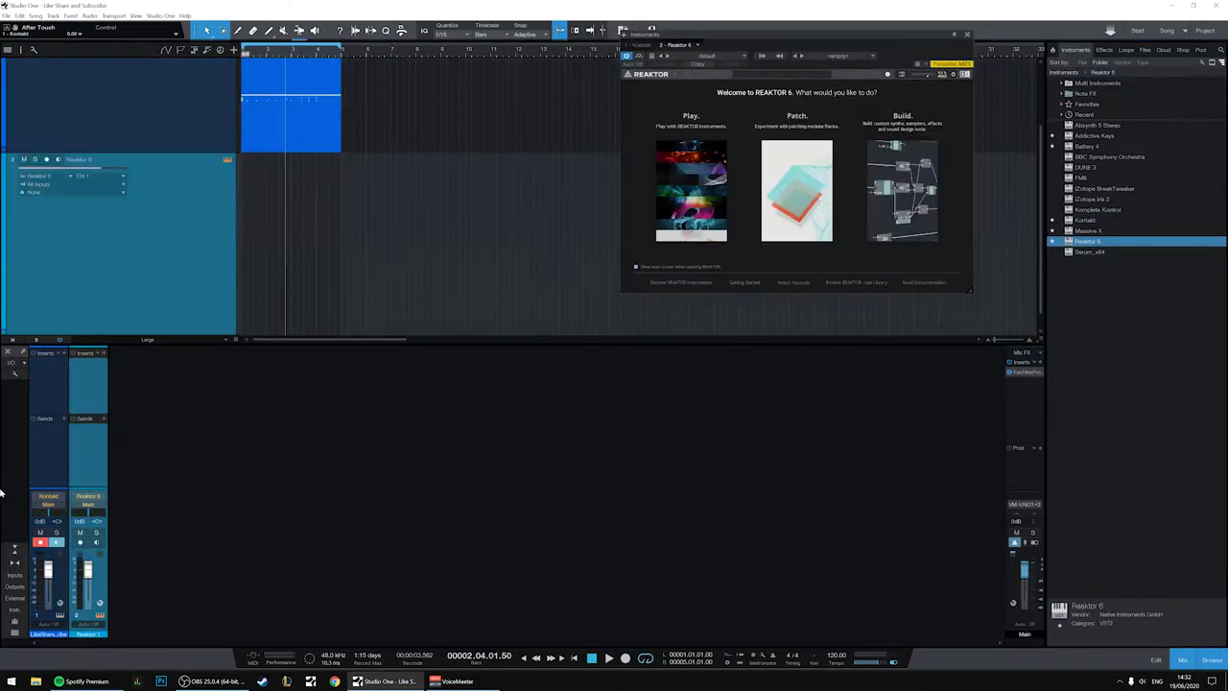
# Show the input controls on the console channels and set the Reaktor channel's input gain to -15 dB.
pyautogui.click(15, 374)
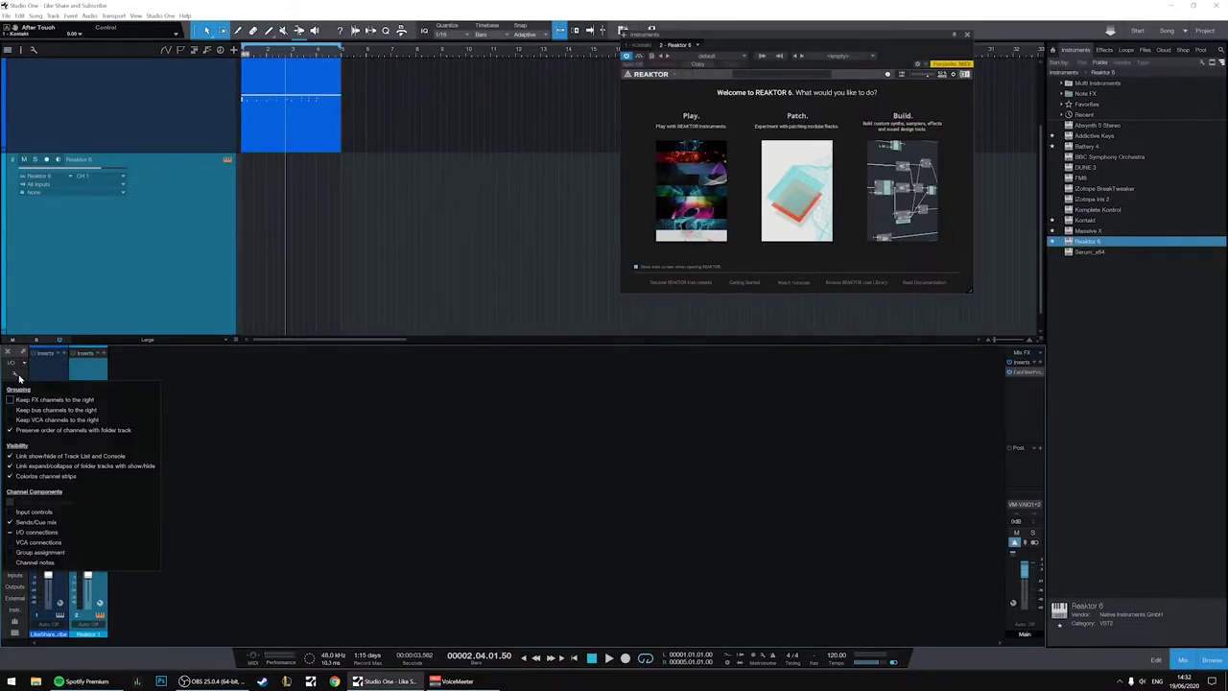
pyautogui.click(40, 499)
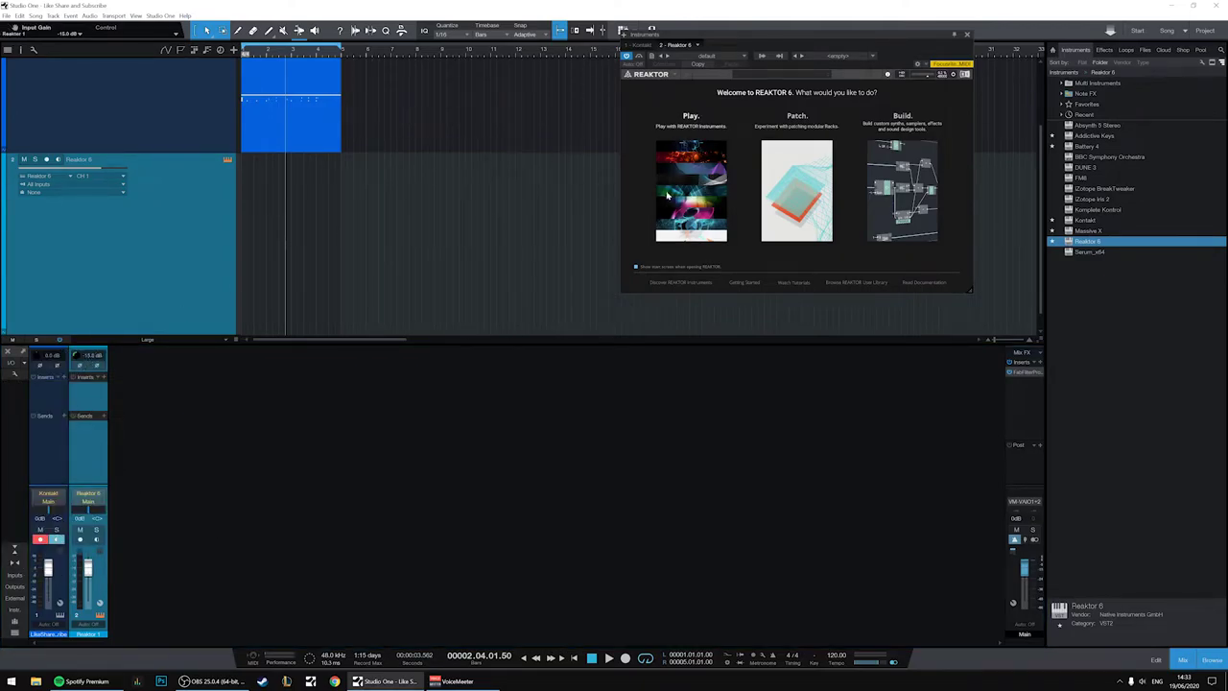
# Load TRK-01 Bass in Reaktor, return to the song start and record-arm the Reaktor track instead of the Like Share and Subscribe track.
pyautogui.click(691, 192)
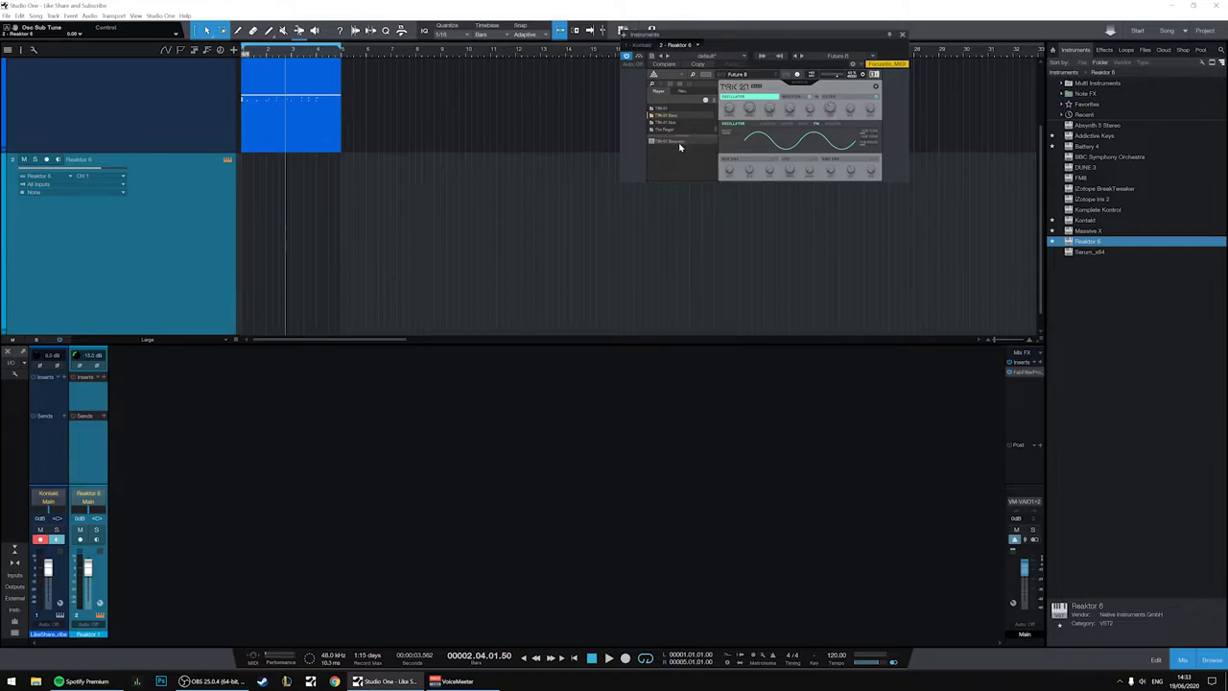
pyautogui.press(',')
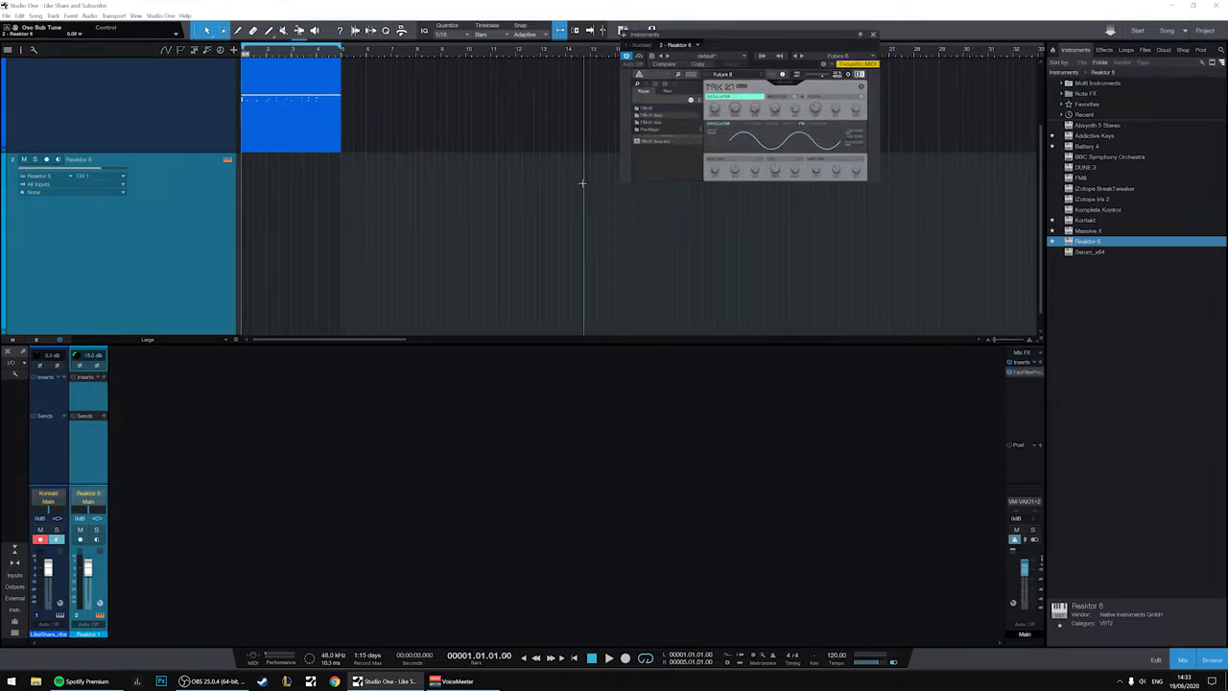
pyautogui.click(46, 159)
pyautogui.scroll(2, 53, 106)
pyautogui.click(46, 64)
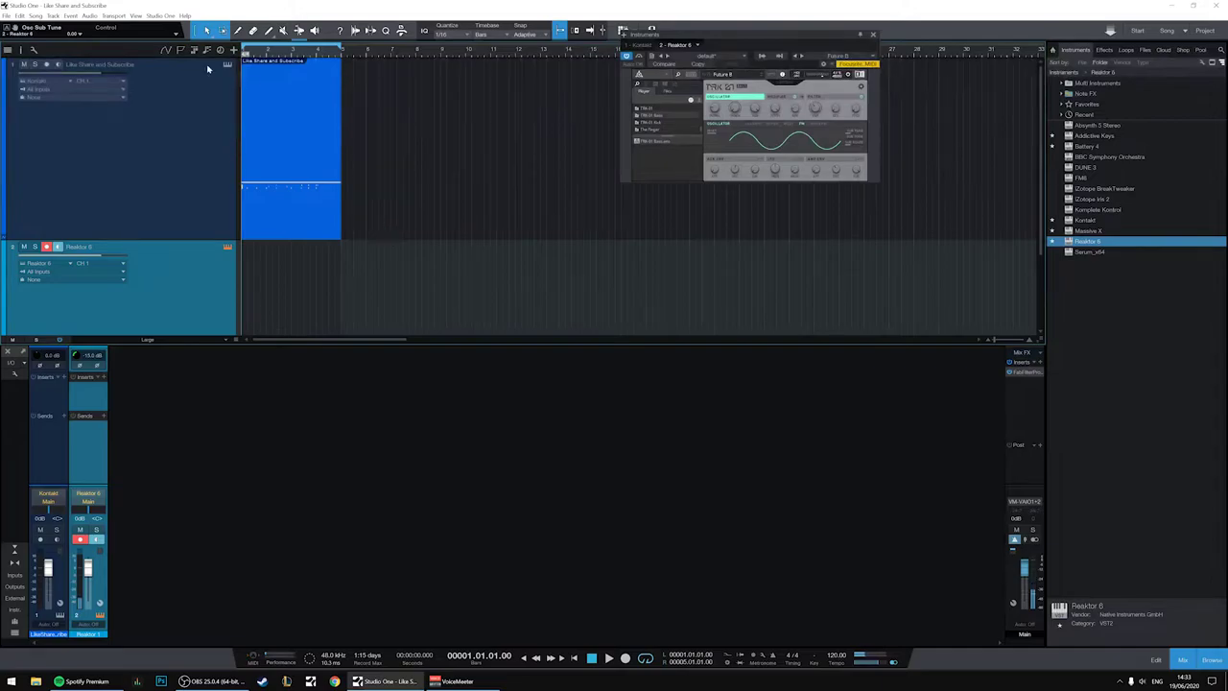
# Try an input gain of -10 dB on the Reaktor channel.
pyautogui.click(91, 356)
pyautogui.write('-10')
pyautogui.press('Return')
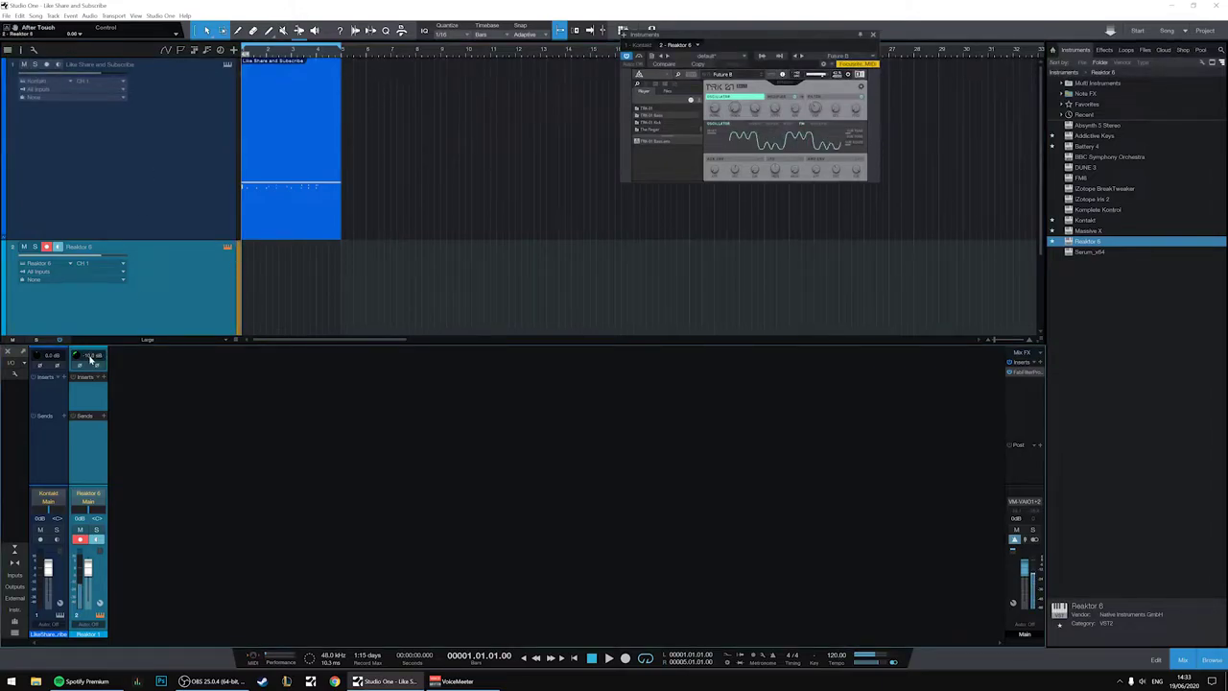
# Play the loop and record a four-bar bass part on the Reaktor 6 track.
pyautogui.press('space')
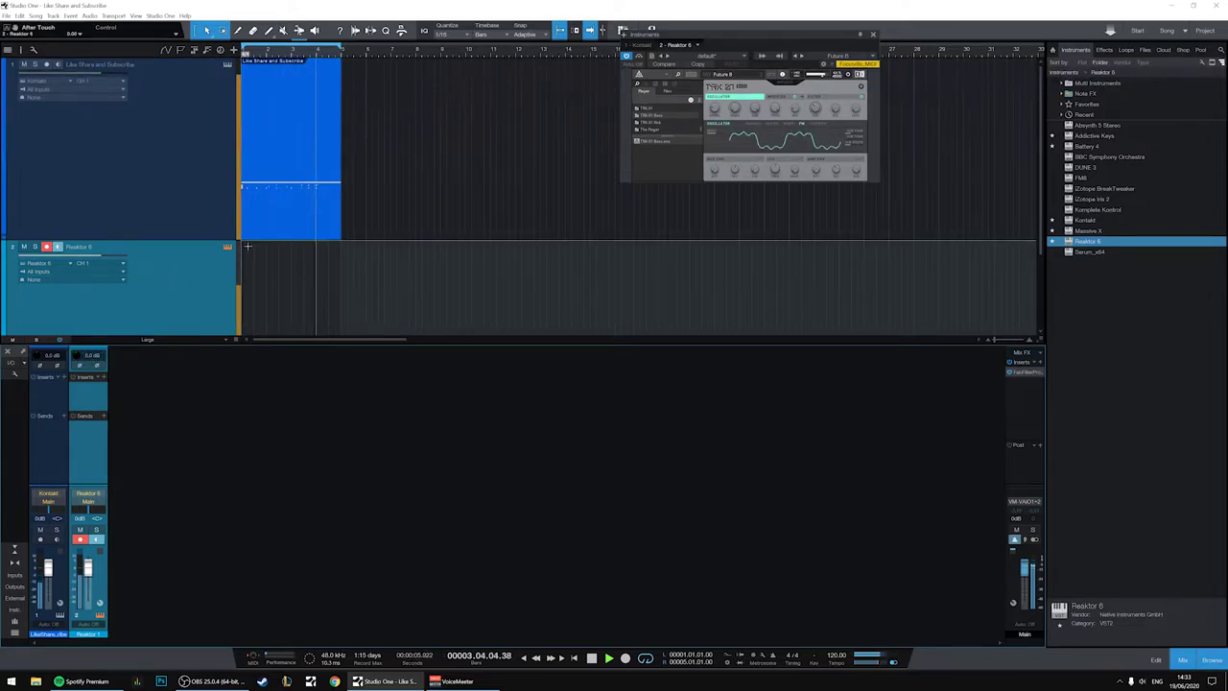
pyautogui.press('KP_Multiply')
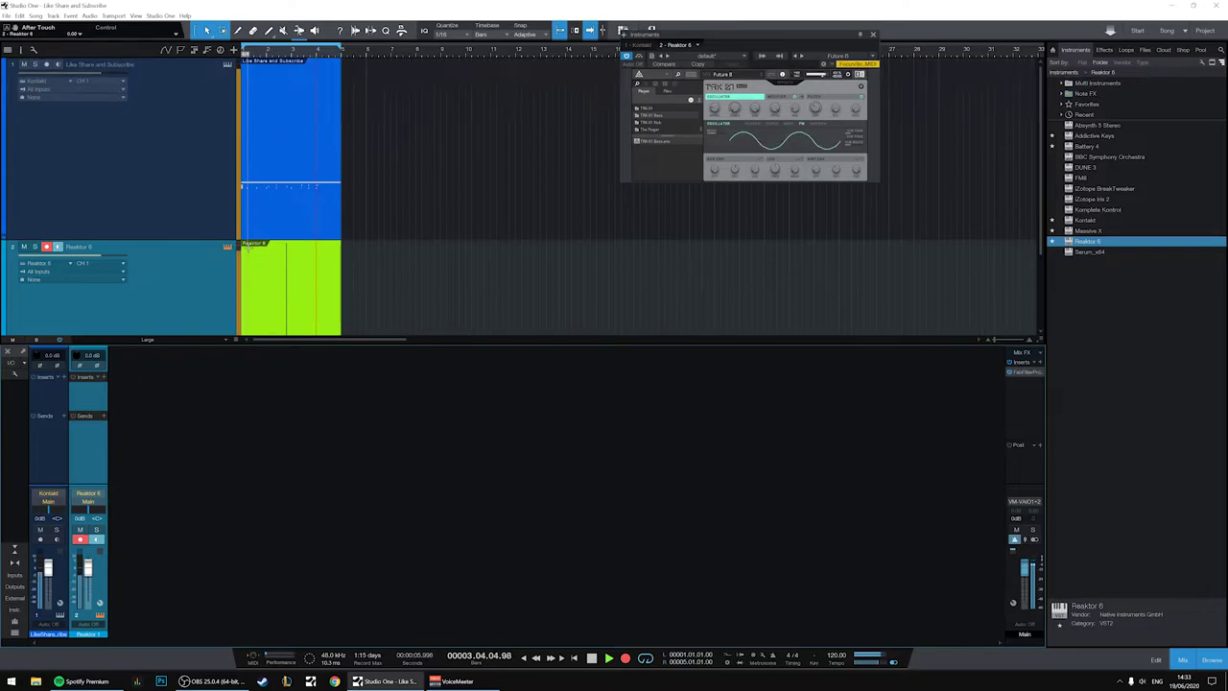
pyautogui.press('space')
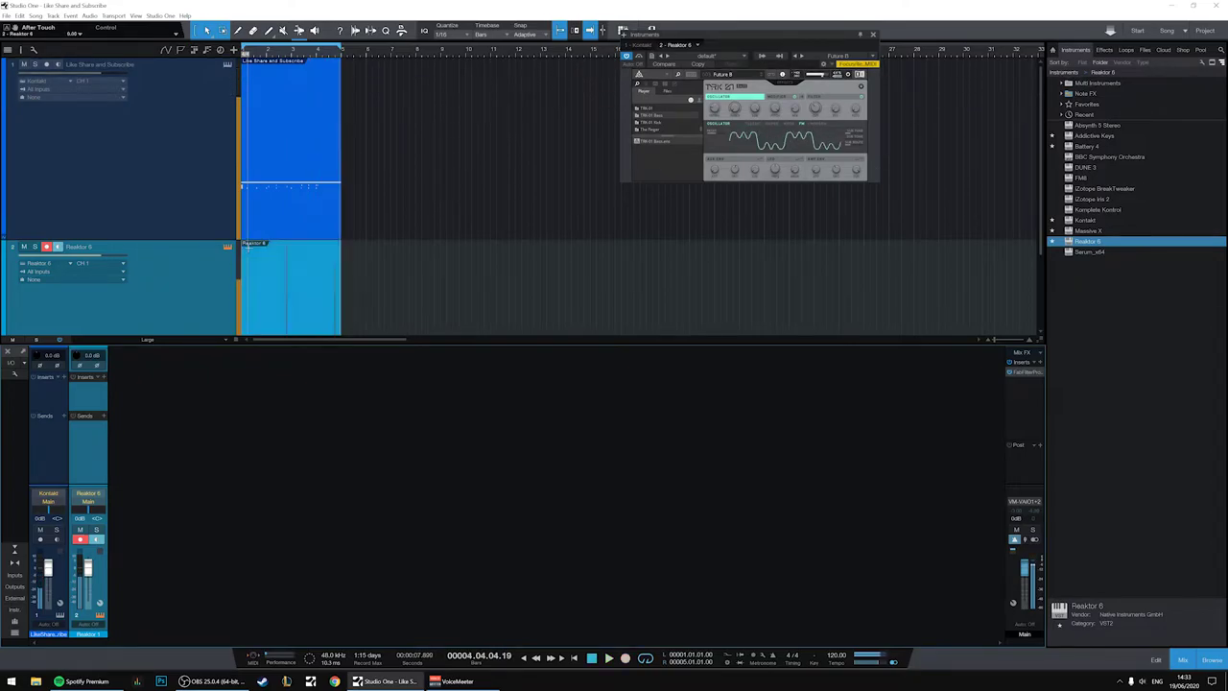
# Rename the Reaktor 6 track as Bass.
pyautogui.scroll(-2, 403, 227)
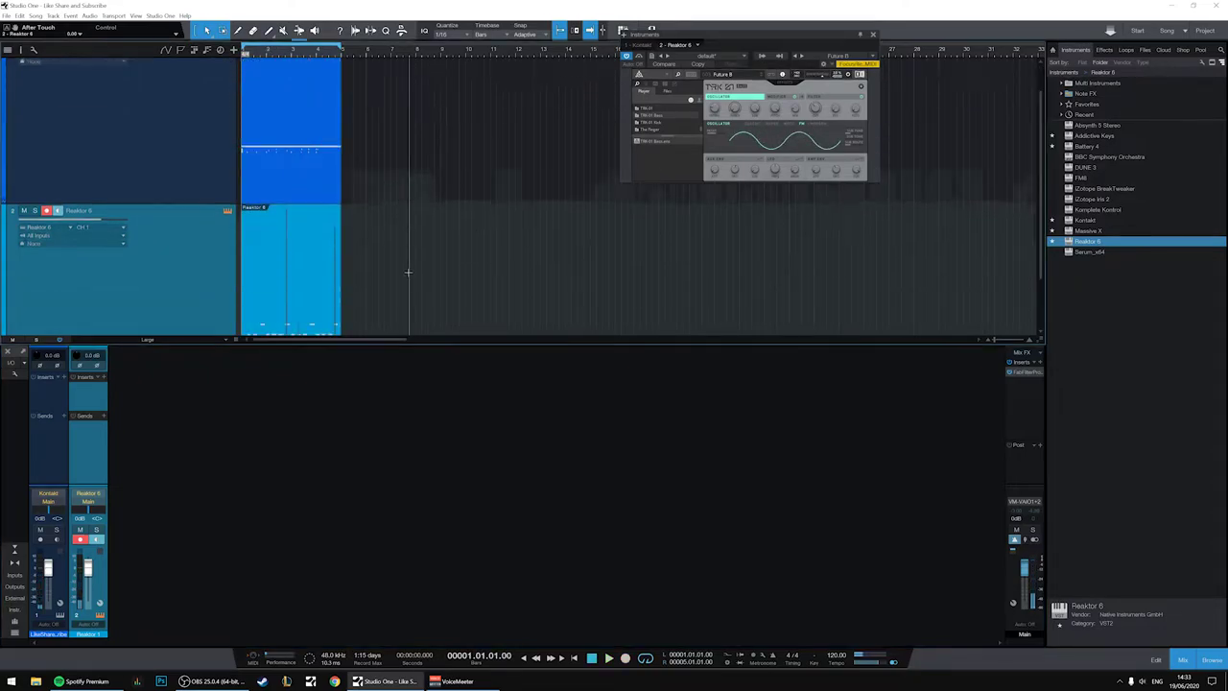
pyautogui.doubleClick(79, 175)
pyautogui.write('Bass')
pyautogui.press('Return')
pyautogui.scroll(-1, 102, 184)
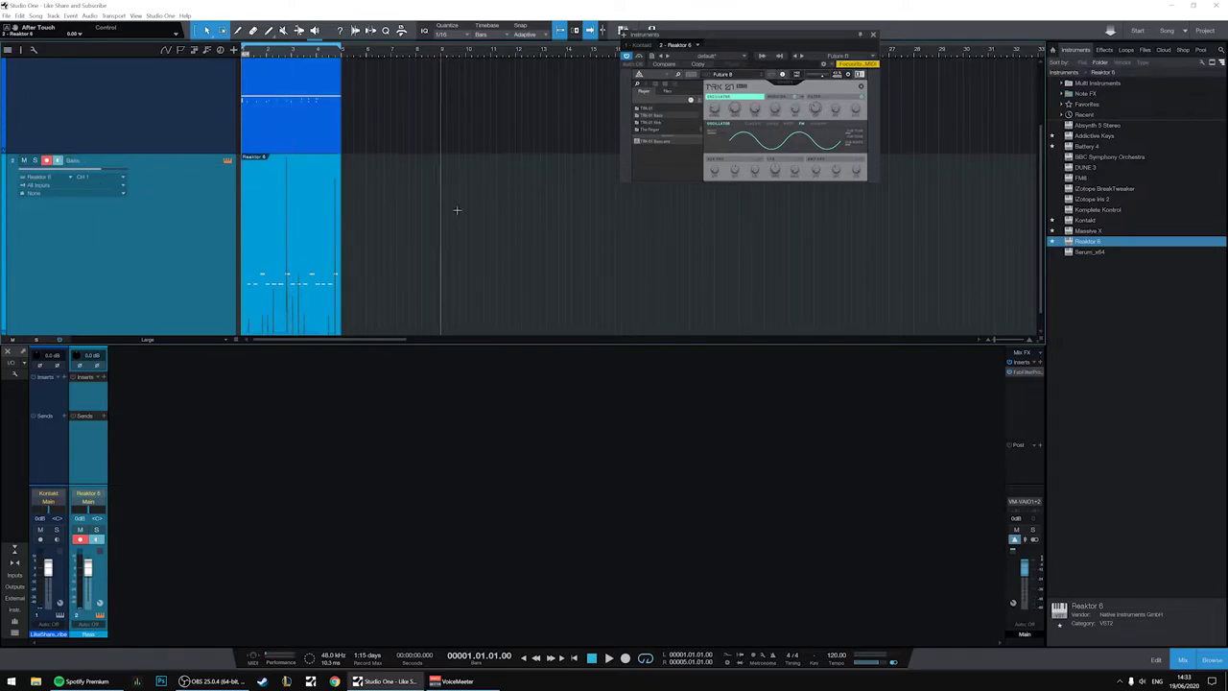
pyautogui.scroll(2, 411, 204)
pyautogui.click(135, 142)
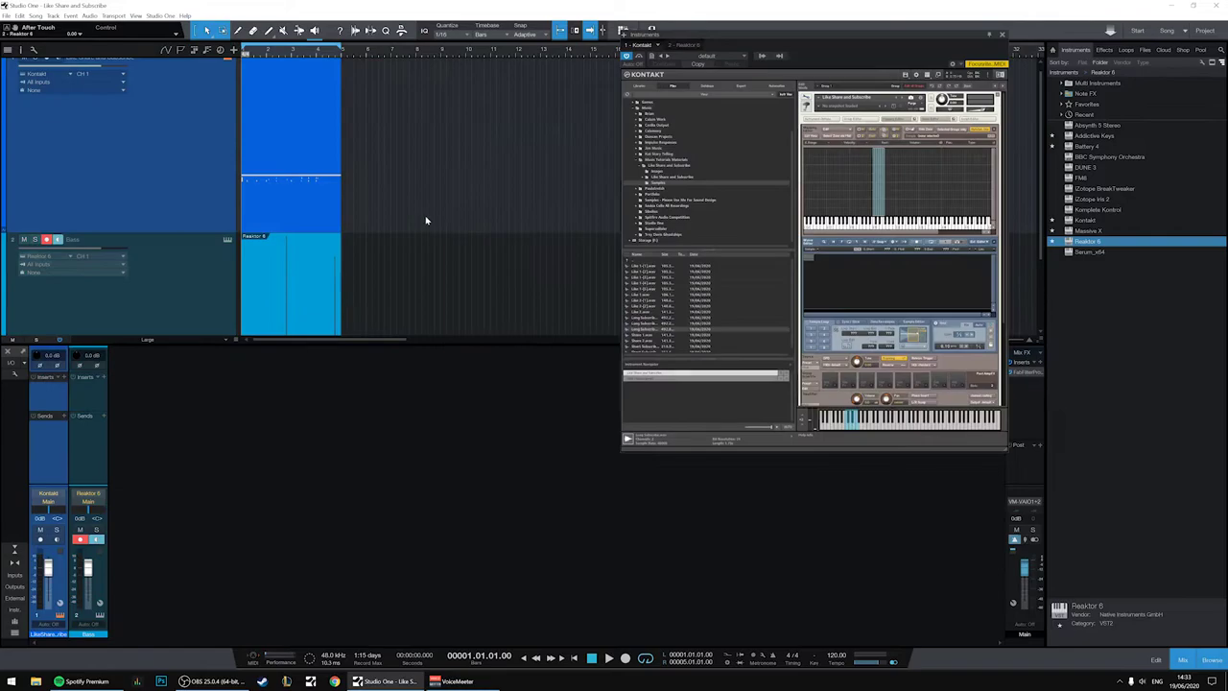
pyautogui.click(1003, 36)
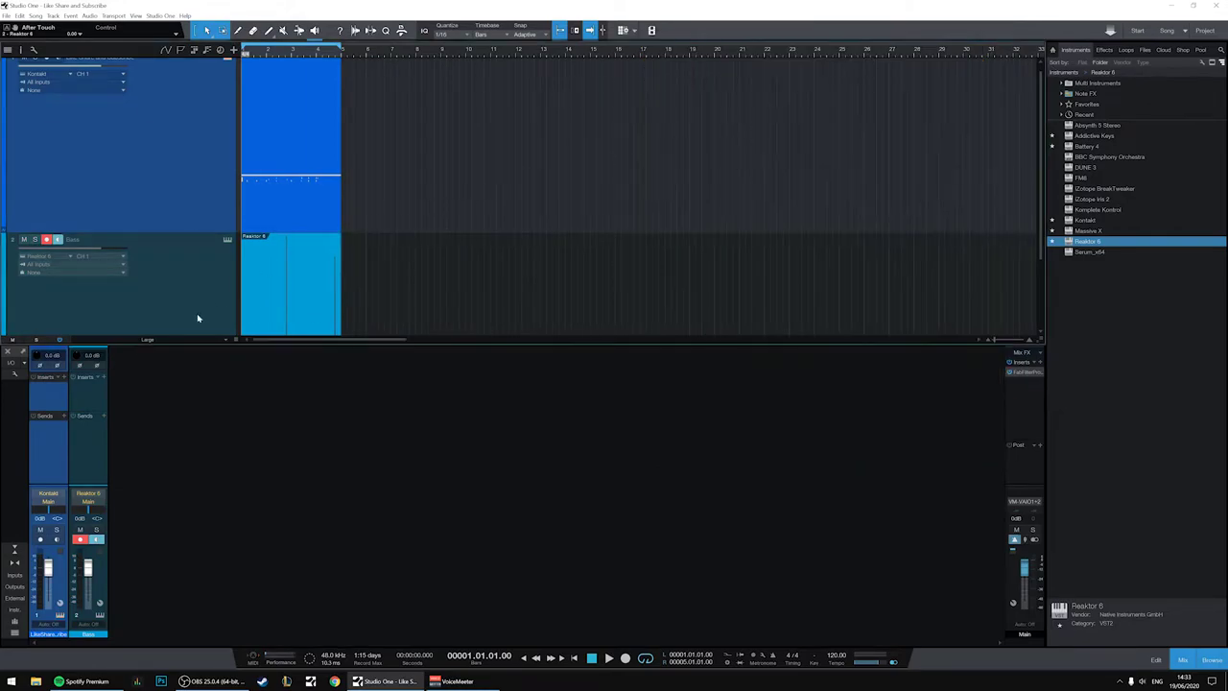
# Add Dirt as a send effect on the Like Share and Subscribe channel and raise both of its drives, the second to 29%.
pyautogui.click(197, 316)
pyautogui.scroll(-2, 398, 288)
pyautogui.click(186, 141)
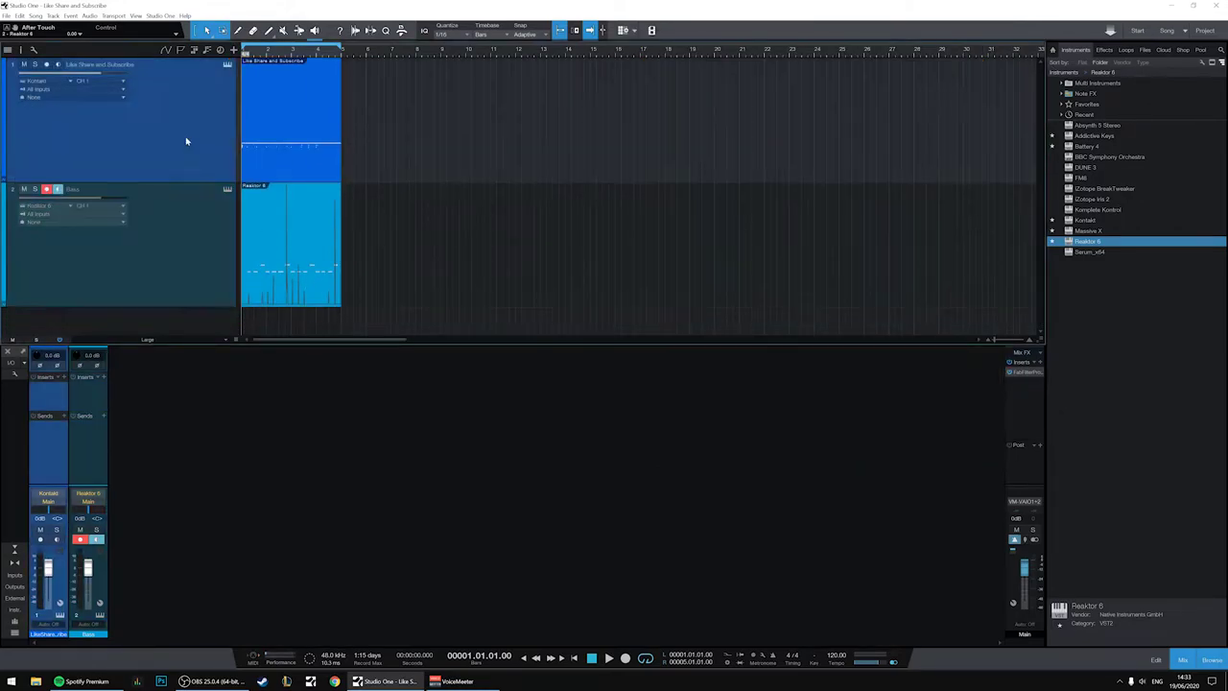
pyautogui.click(1103, 50)
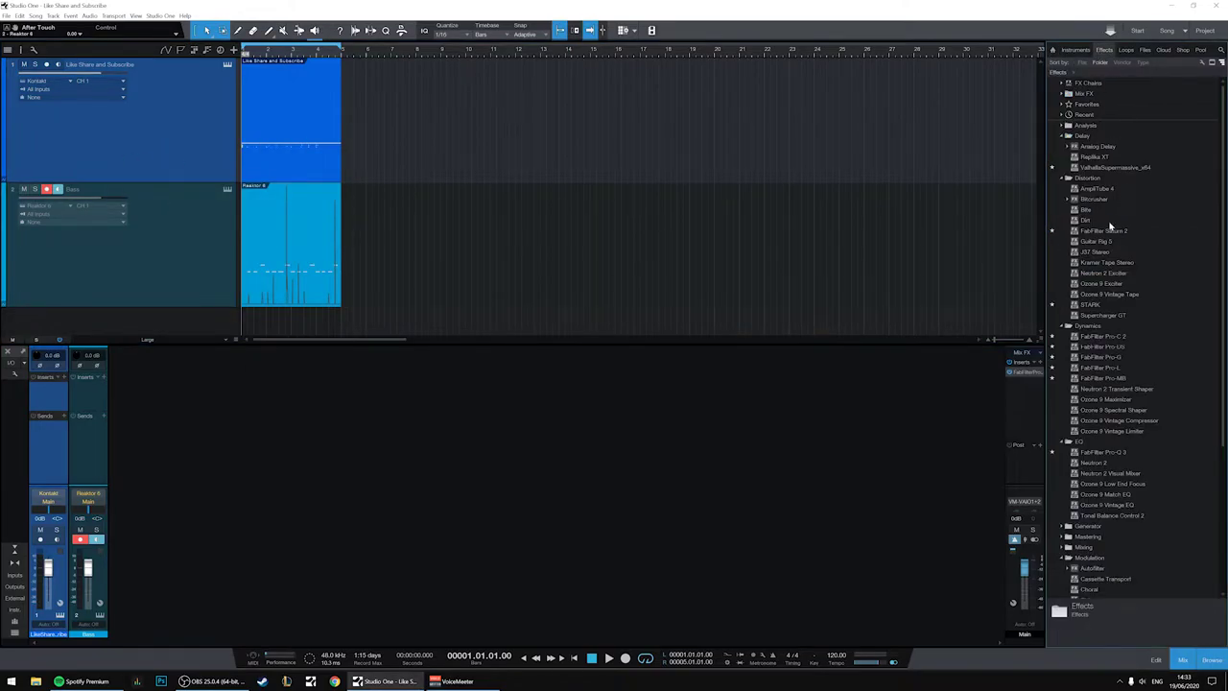
pyautogui.click(1113, 230)
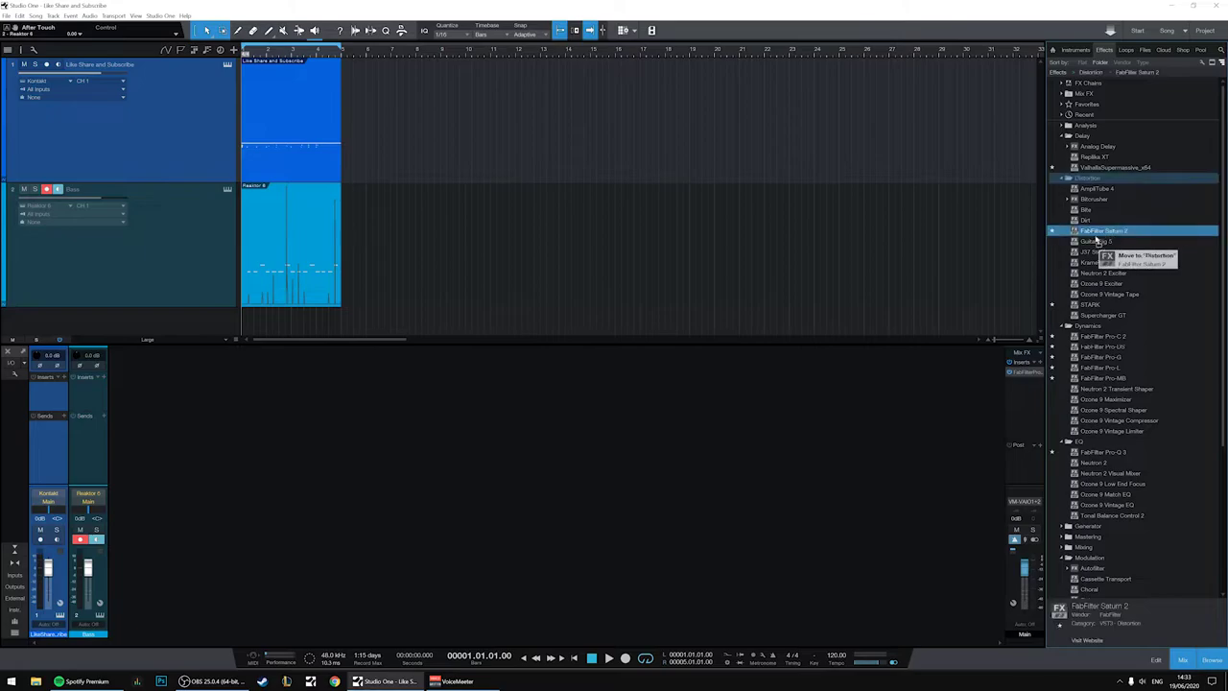
pyautogui.moveTo(1091, 218); pyautogui.dragTo(58, 453)
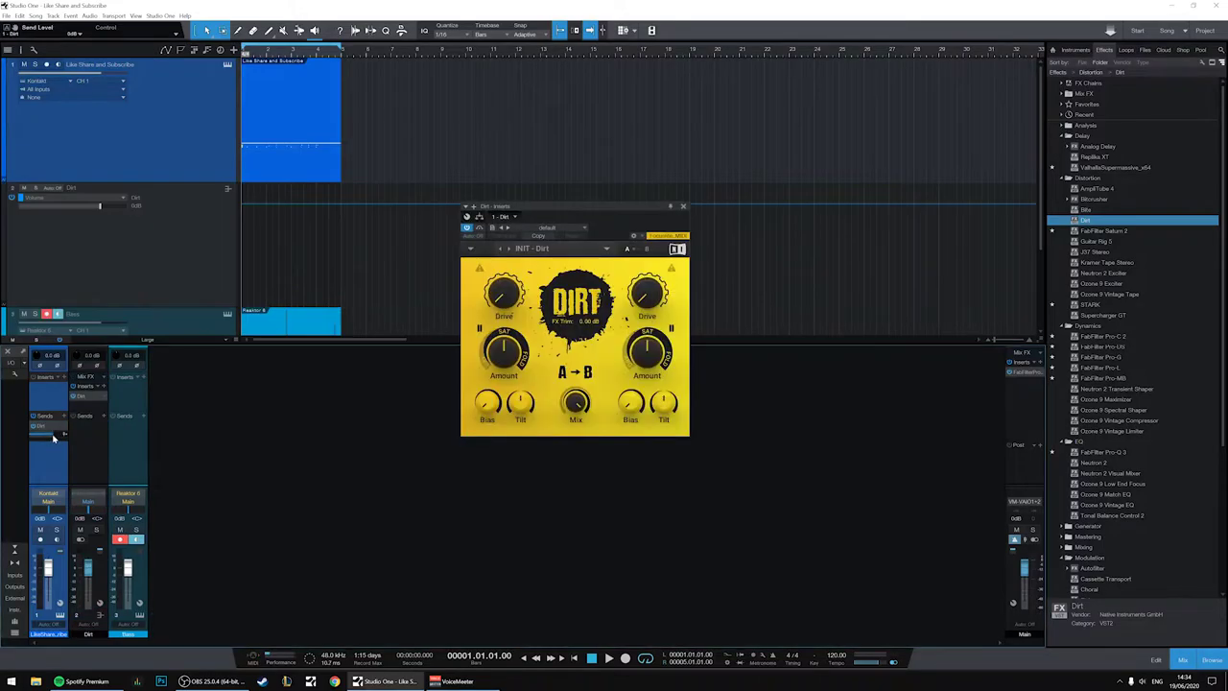
pyautogui.click(82, 449)
pyautogui.moveTo(502, 294); pyautogui.dragTo(503, 266)
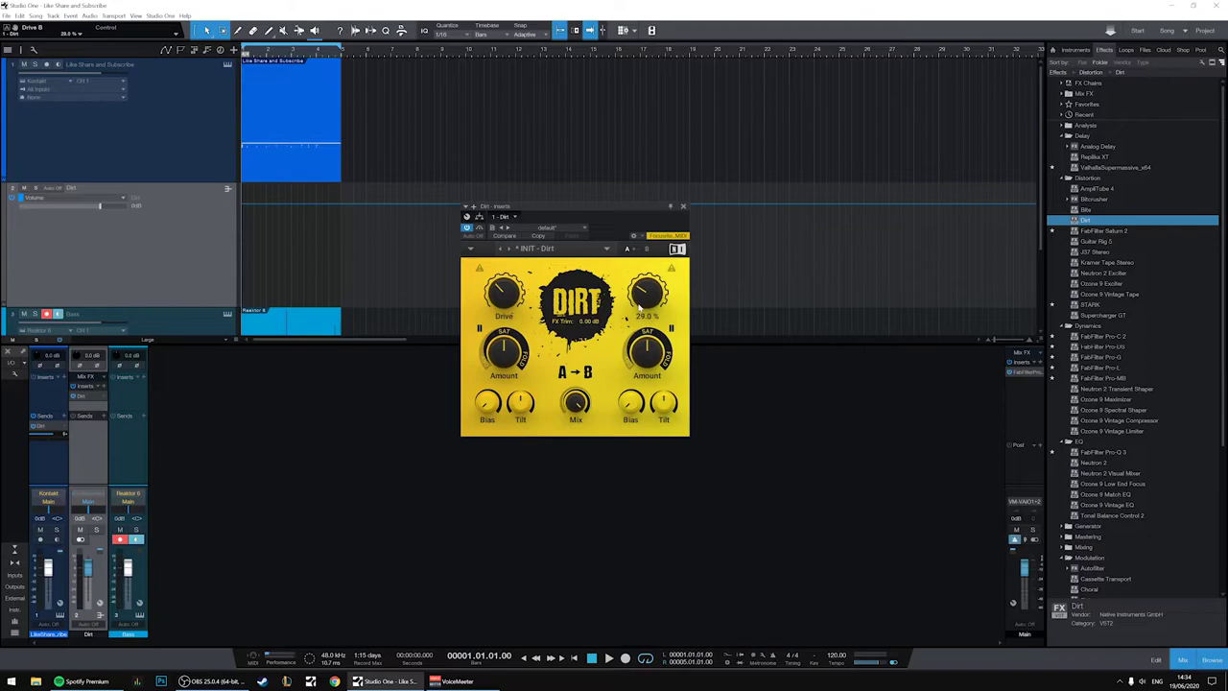
# Add RedVerb2 as a second send effect on the Like Share and Subscribe channel and load its Dark Drum Instrument Large Snare Room preset.
pyautogui.scroll(-2, 1098, 335)
pyautogui.scroll(-5, 1104, 336)
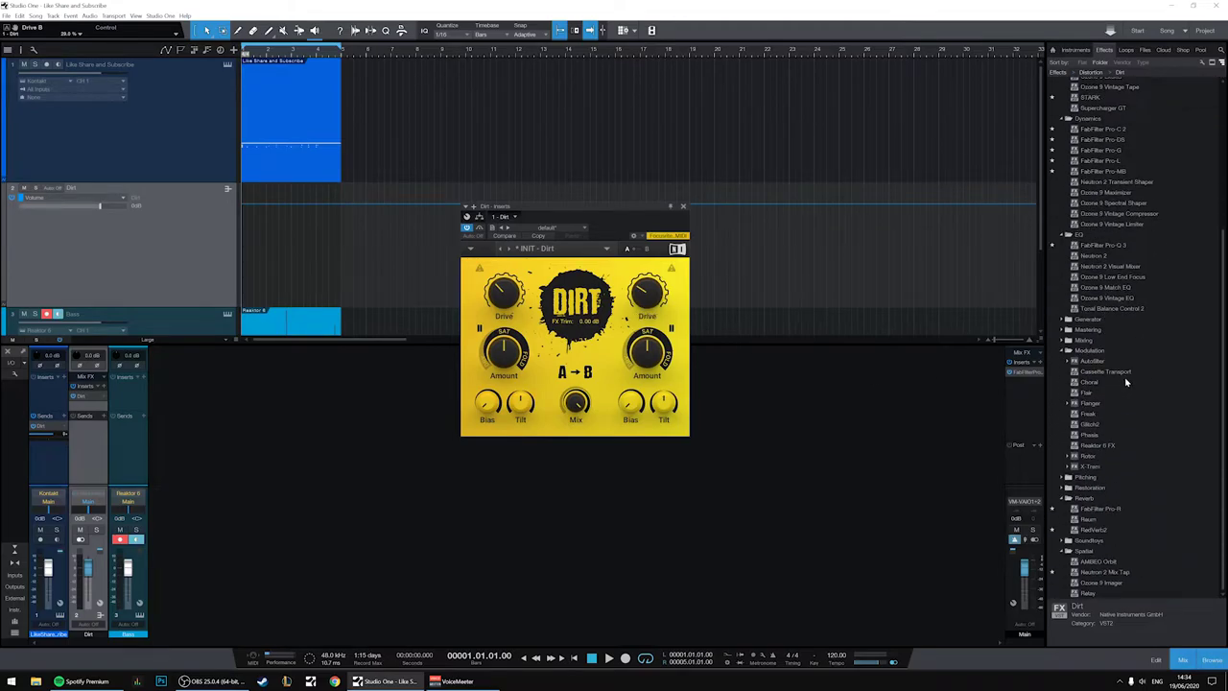
pyautogui.moveTo(1106, 533); pyautogui.dragTo(42, 461)
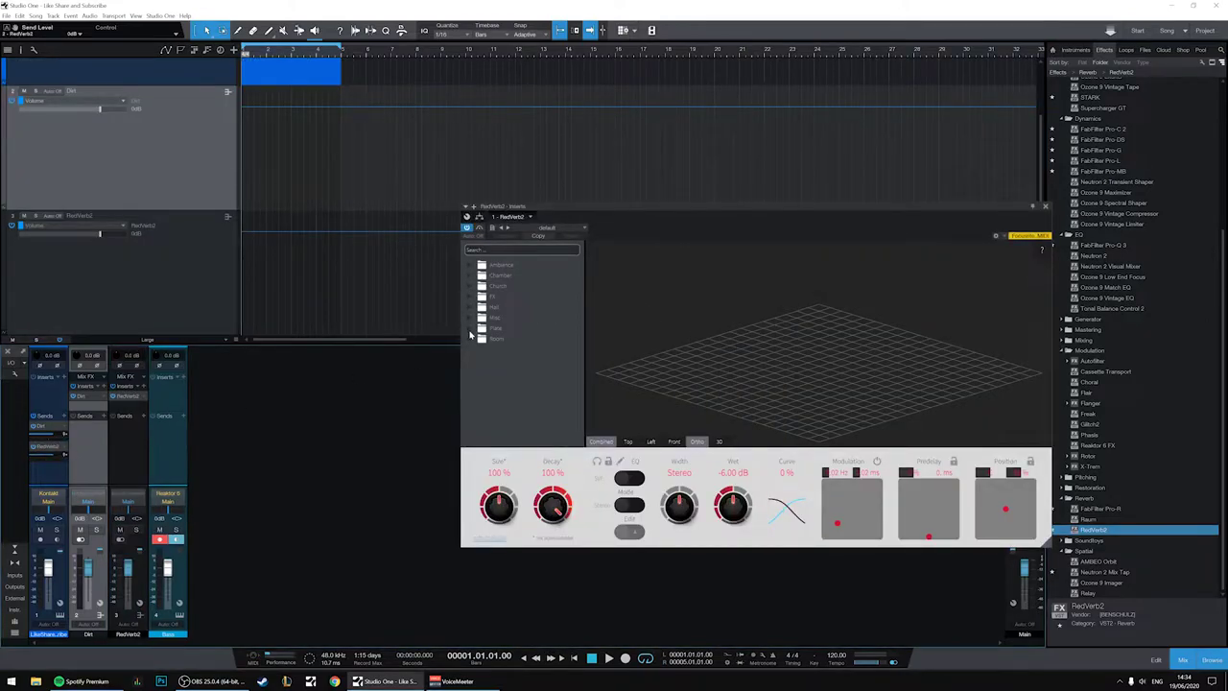
pyautogui.click(470, 341)
pyautogui.scroll(-3, 533, 355)
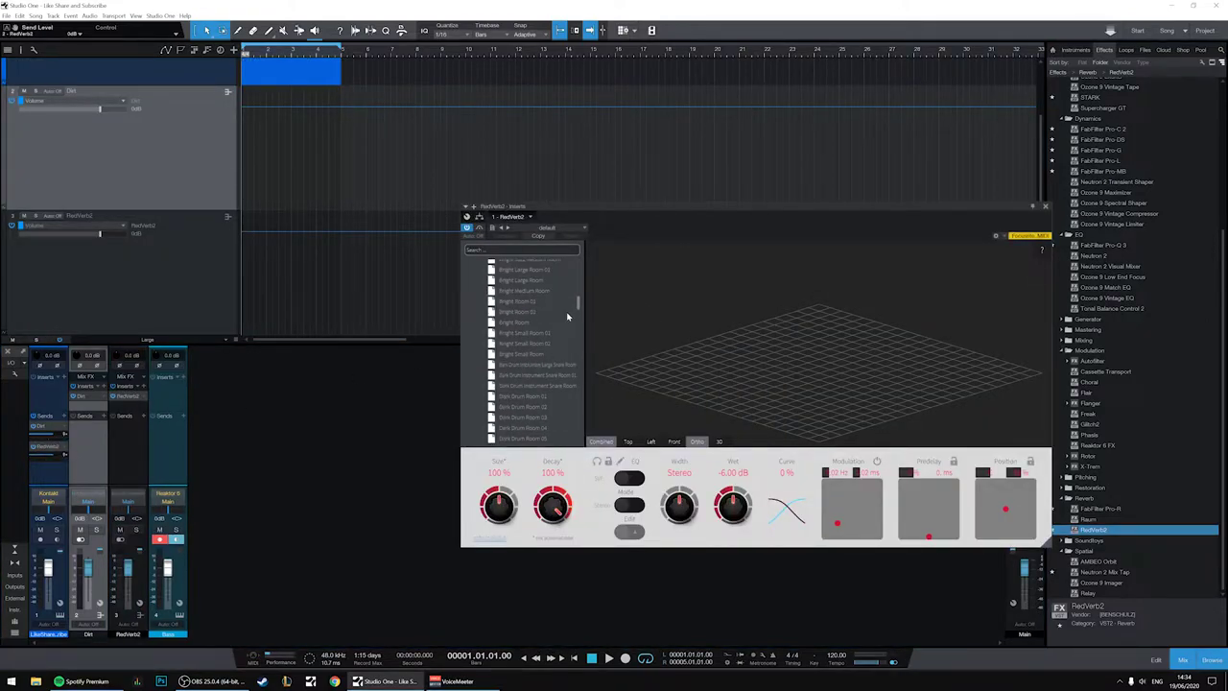
pyautogui.click(540, 365)
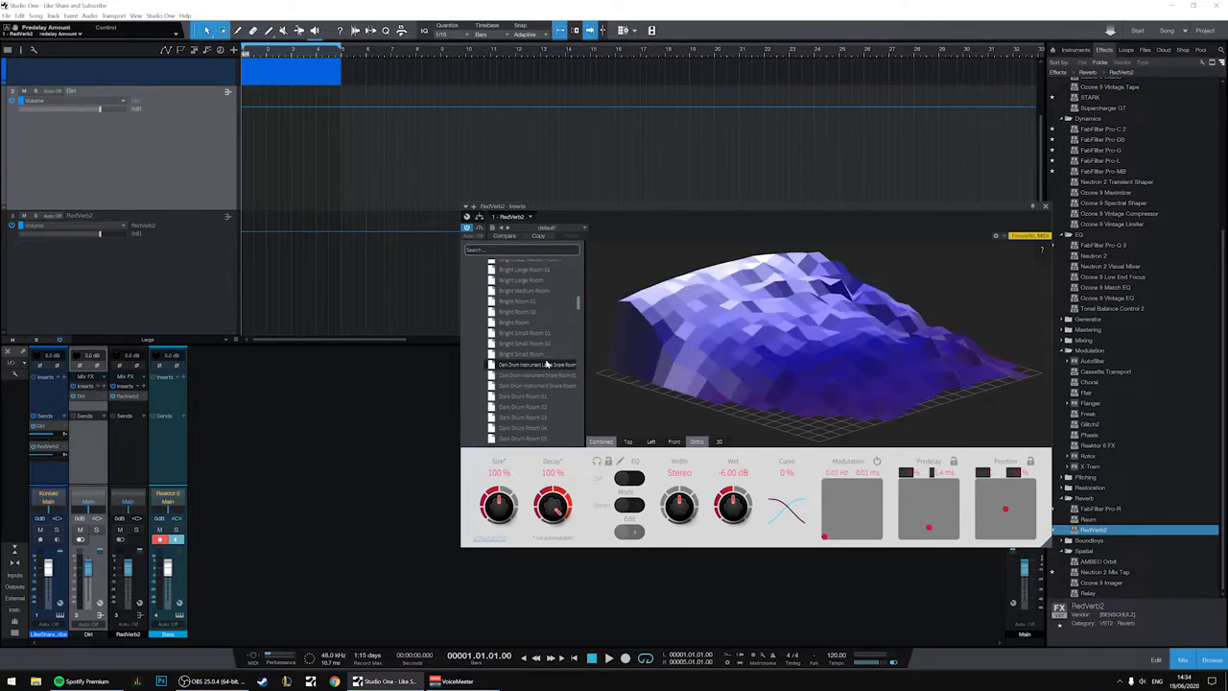
# Play the loop to hear the voice beat with the send effects, close the reverb window and select the Bass track.
pyautogui.press('space')
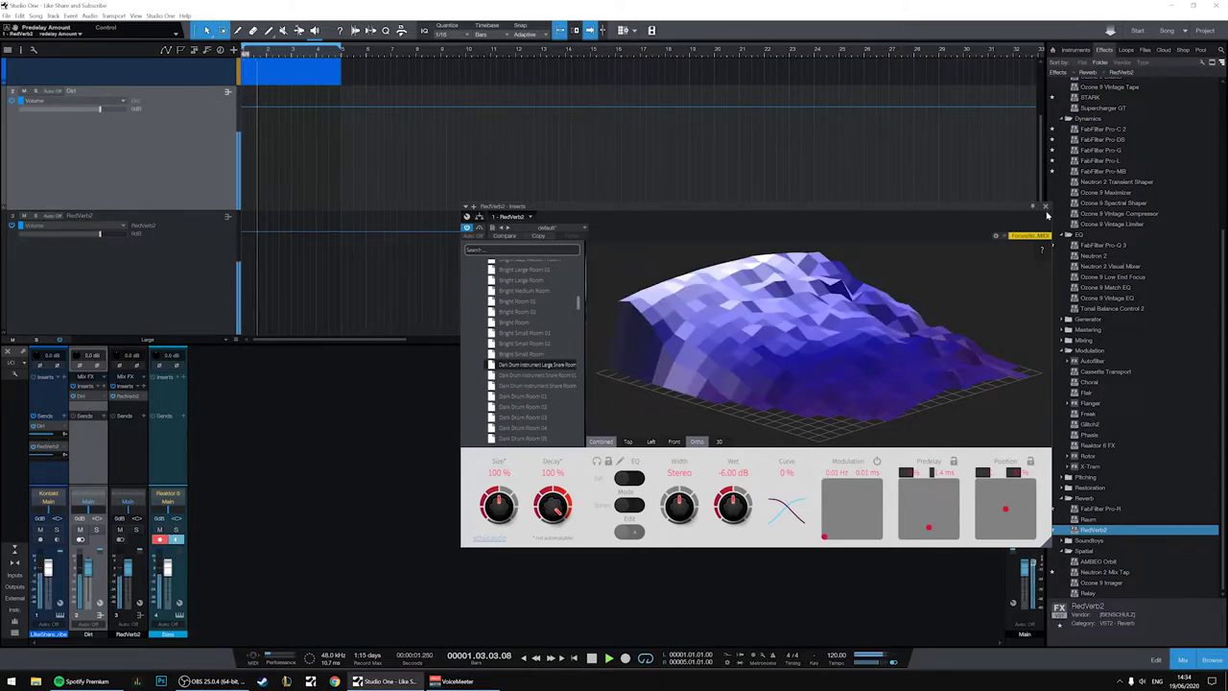
pyautogui.click(1045, 206)
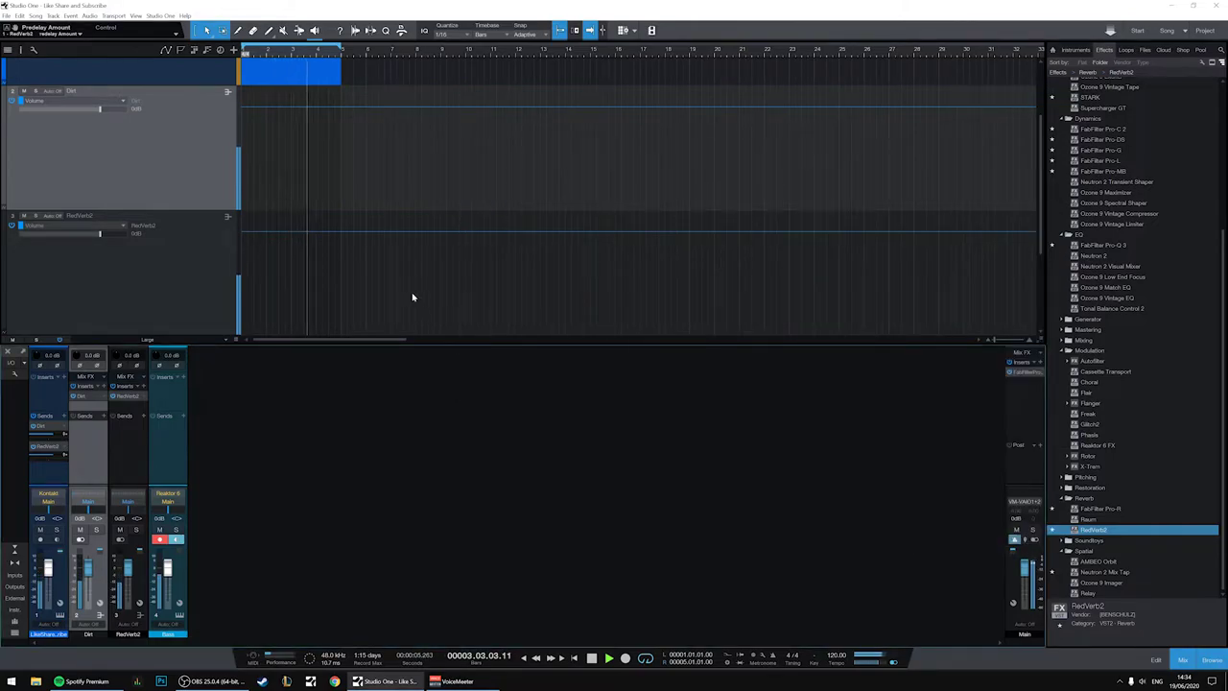
pyautogui.scroll(-3, 406, 284)
pyautogui.click(154, 295)
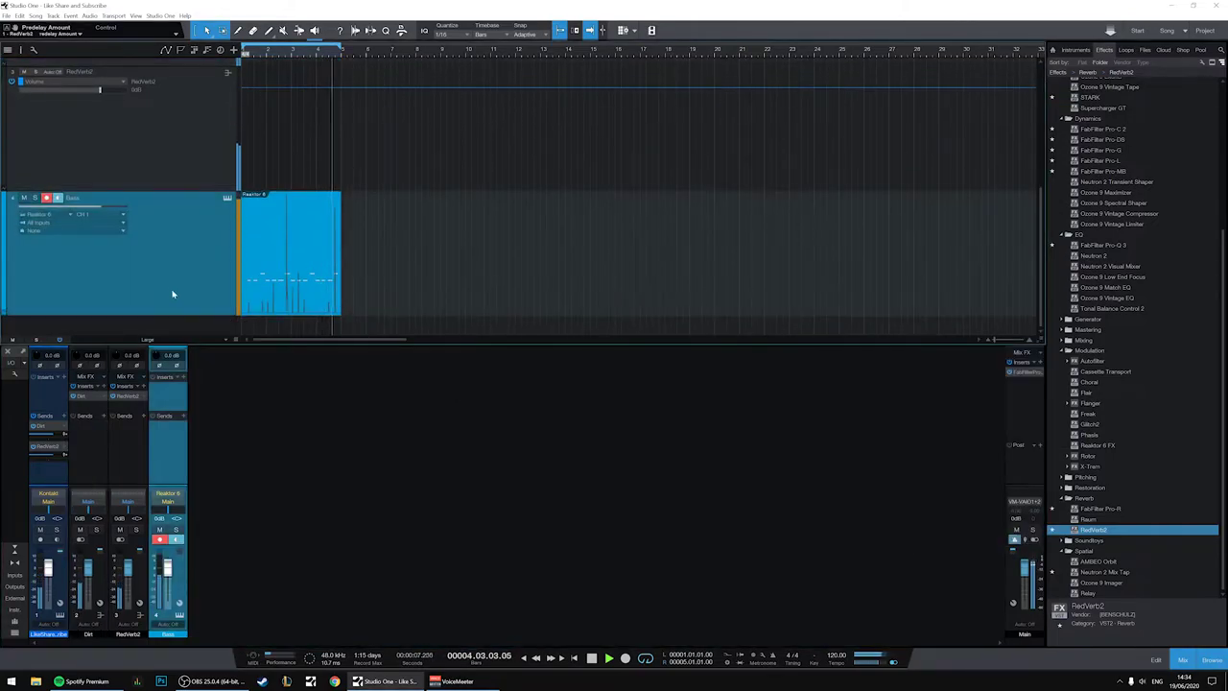
pyautogui.press('space')
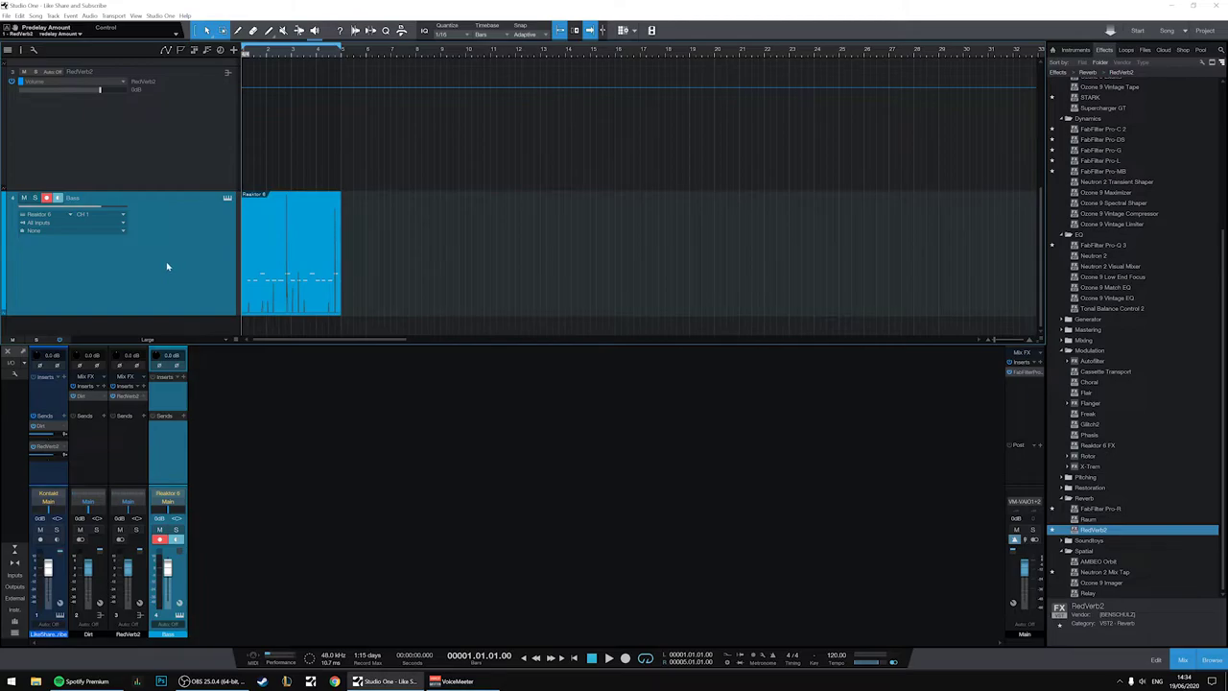
pyautogui.press('space')
pyautogui.press('space')
# Duplicate the Bass track complete with its instrument and load the Slappy preset in the copy's Reaktor instrument.
pyautogui.rightClick(112, 264)
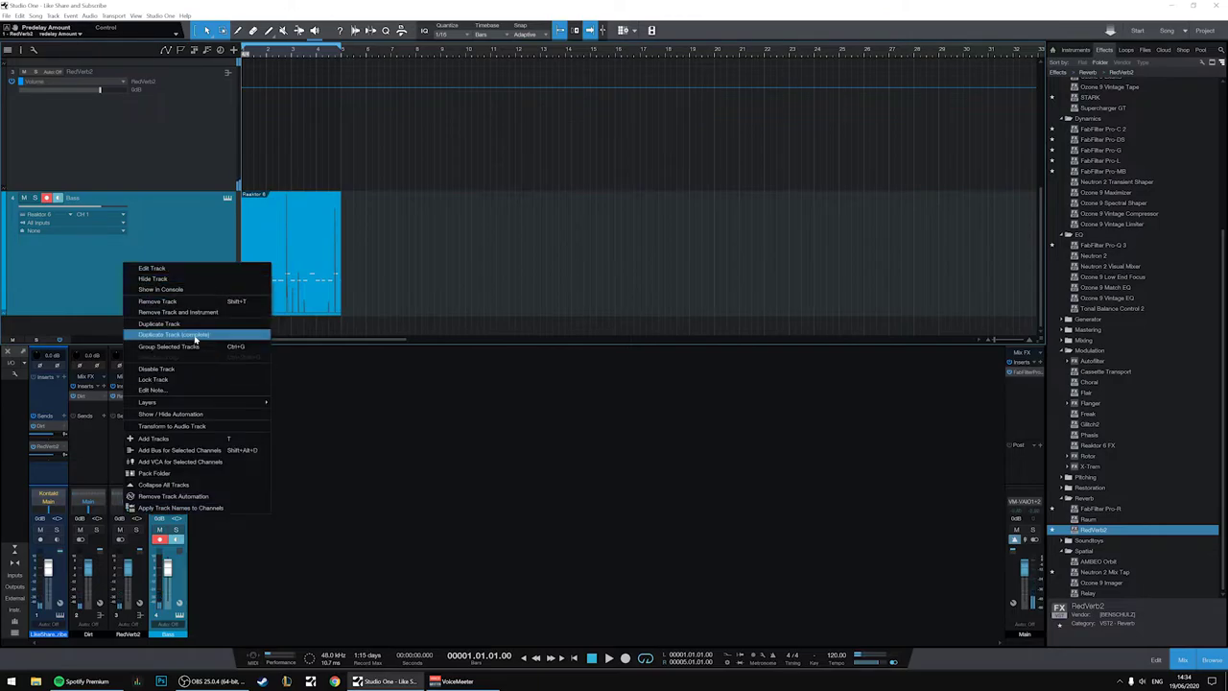
pyautogui.click(192, 337)
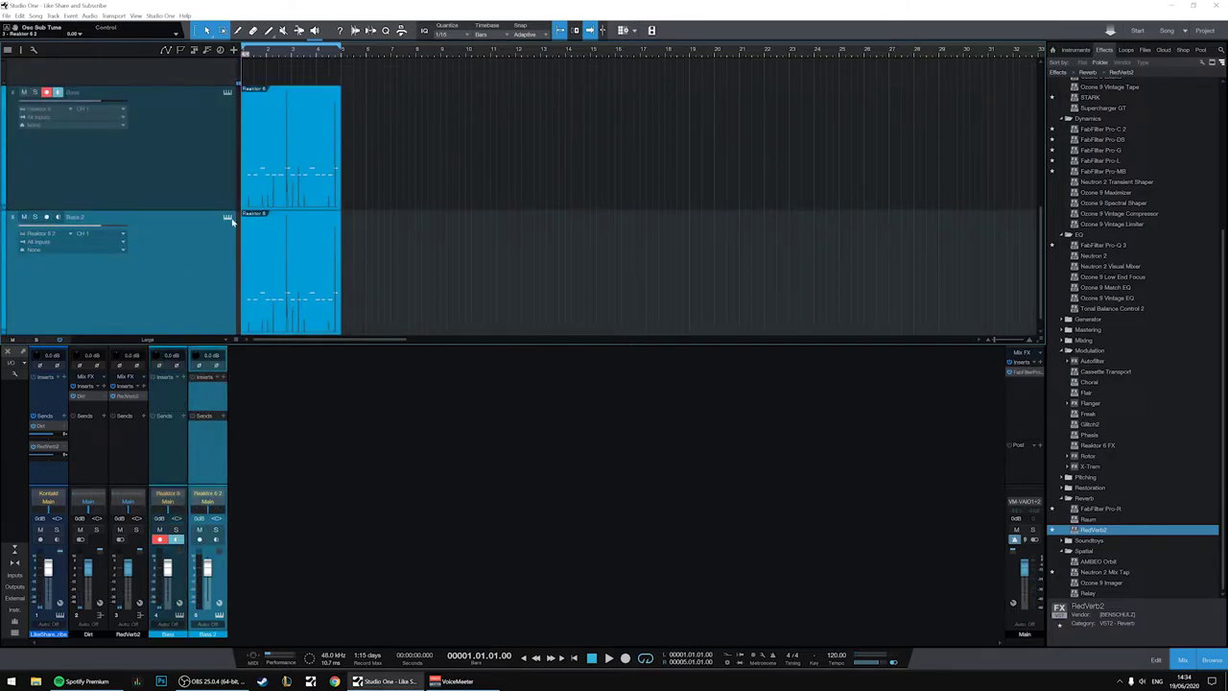
pyautogui.click(229, 217)
pyautogui.click(764, 77)
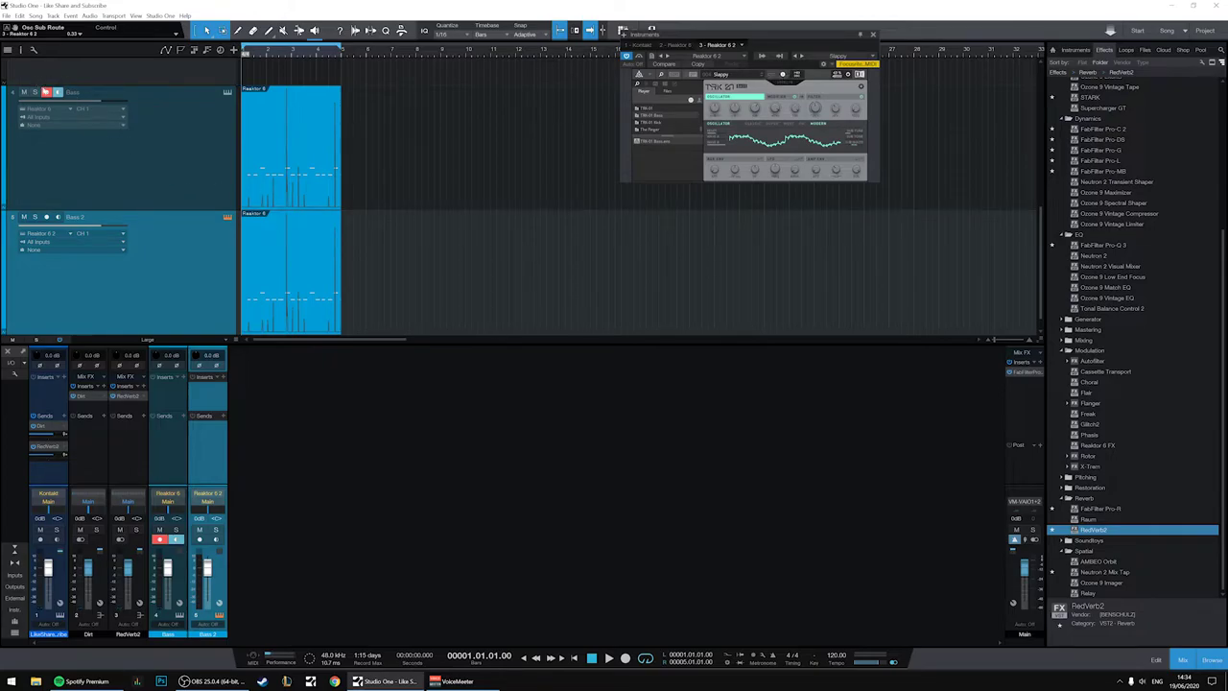
# Disarm recording on the Bass track, solo Bass 2 to hear its new sound and play it together with the other tracks.
pyautogui.click(46, 91)
pyautogui.click(36, 218)
pyautogui.press('space')
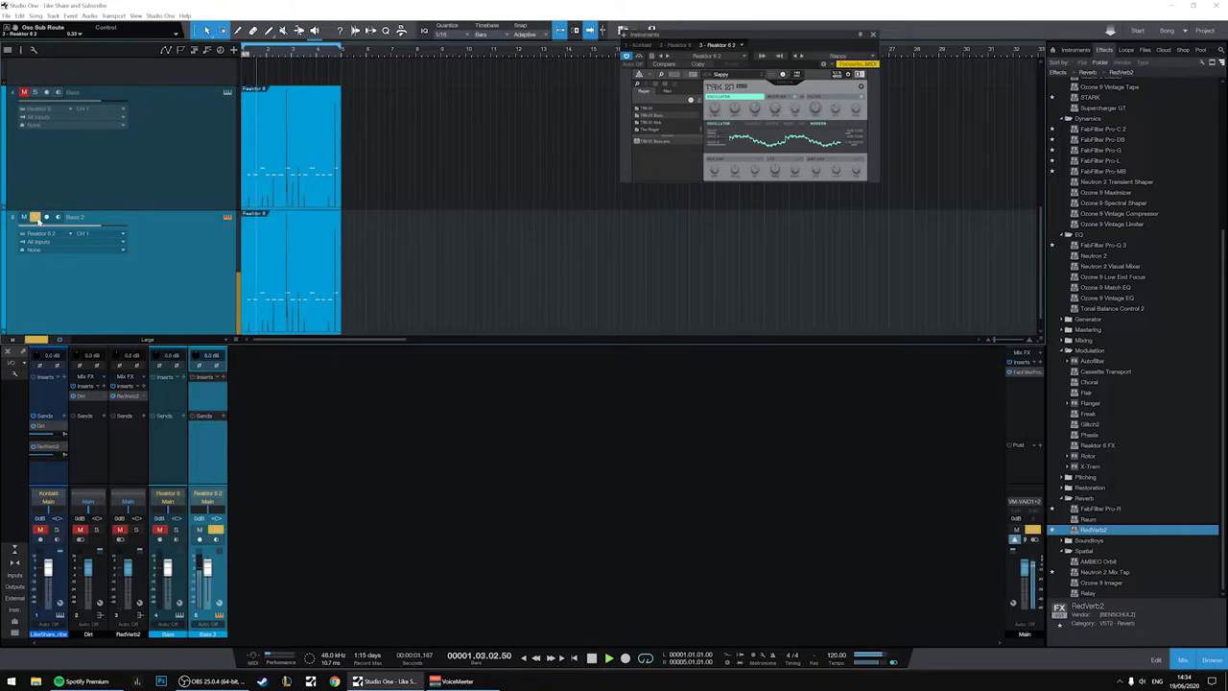
pyautogui.rightClick(297, 322)
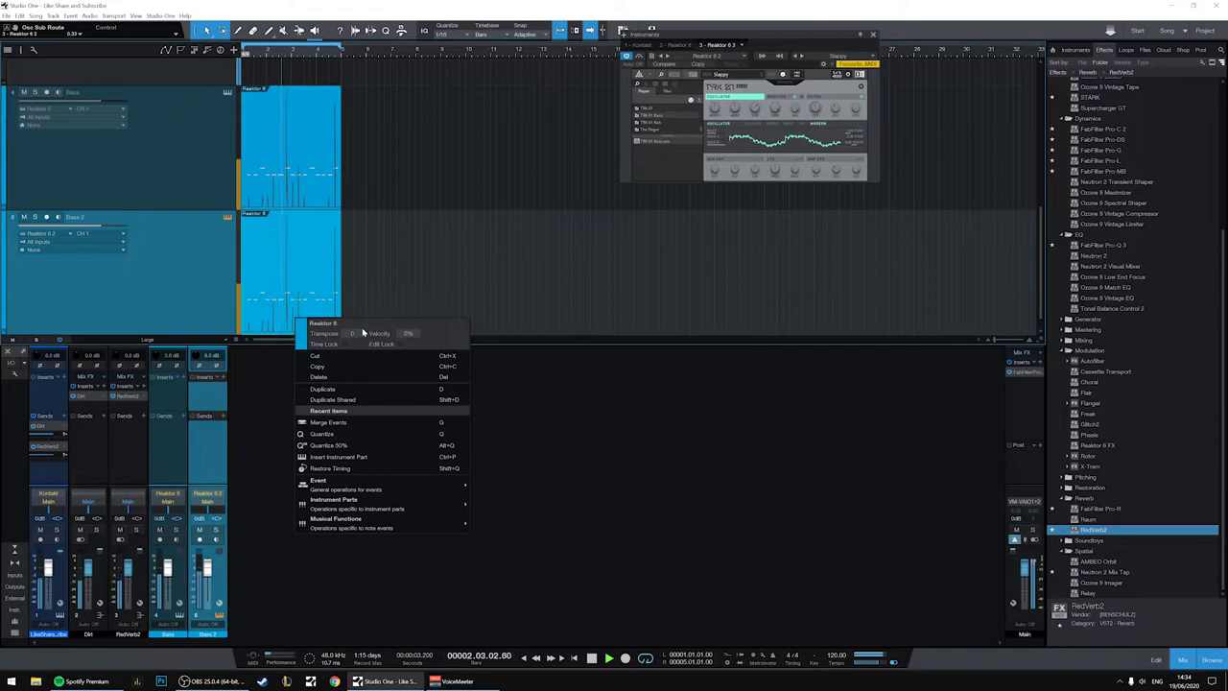
pyautogui.click(438, 289)
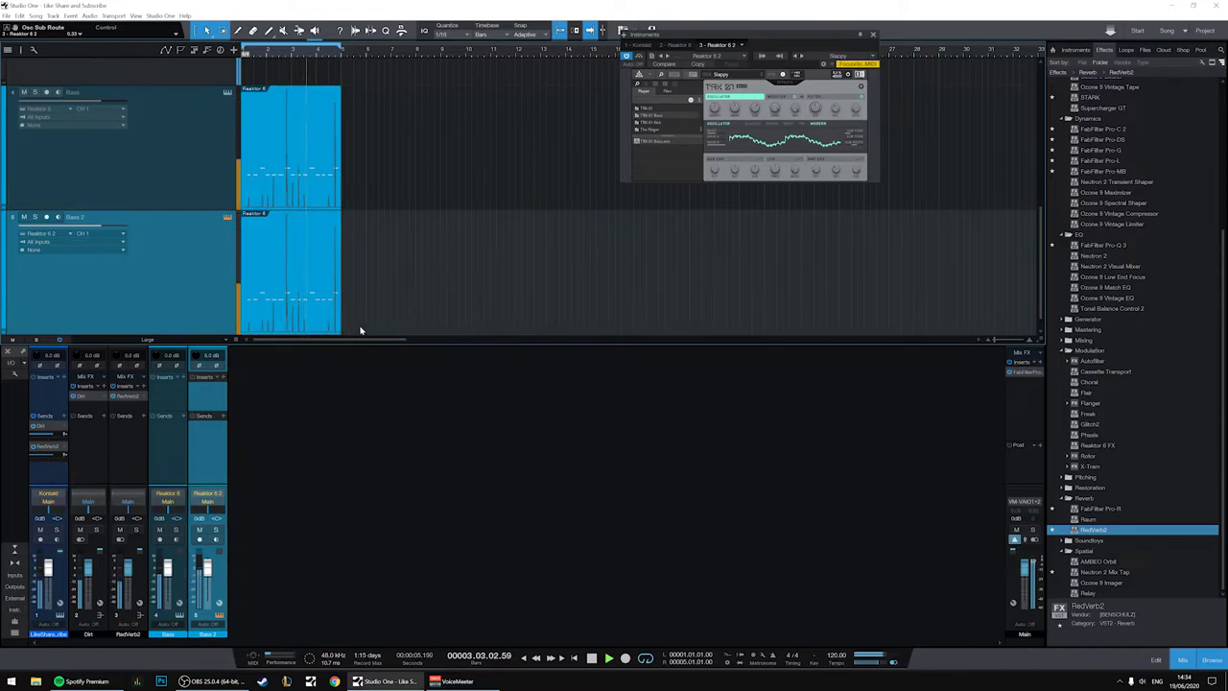
pyautogui.click(746, 261)
pyautogui.scroll(3, 499, 241)
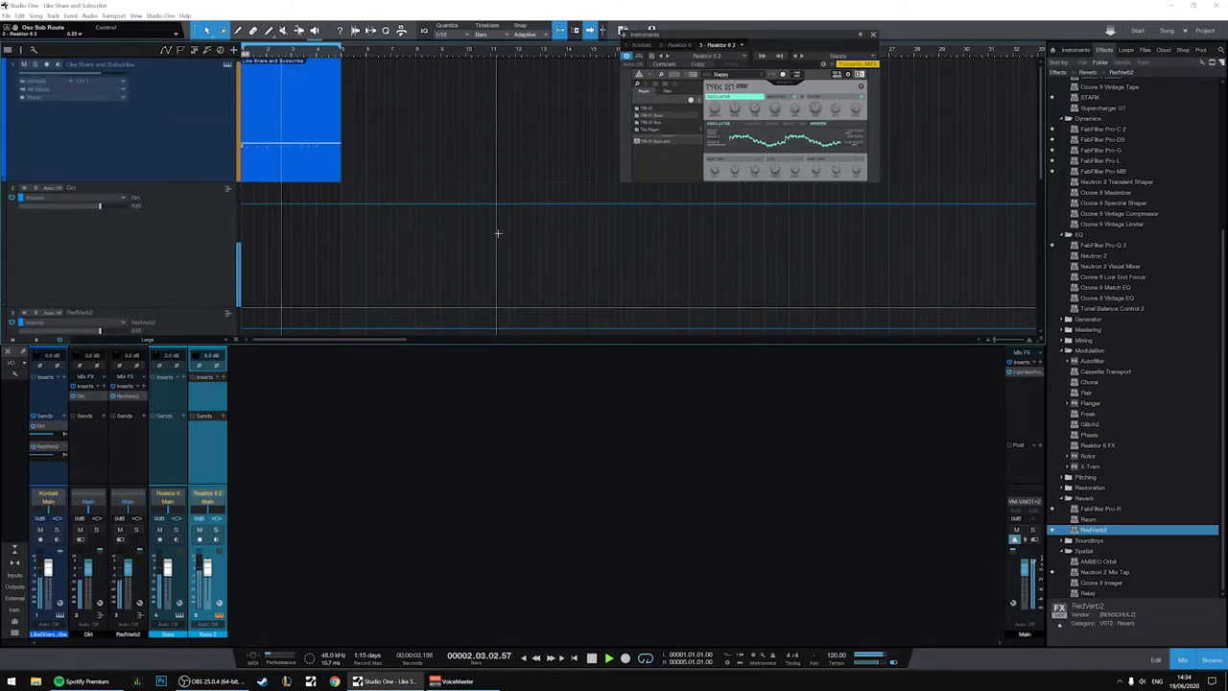
pyautogui.scroll(-3, 502, 237)
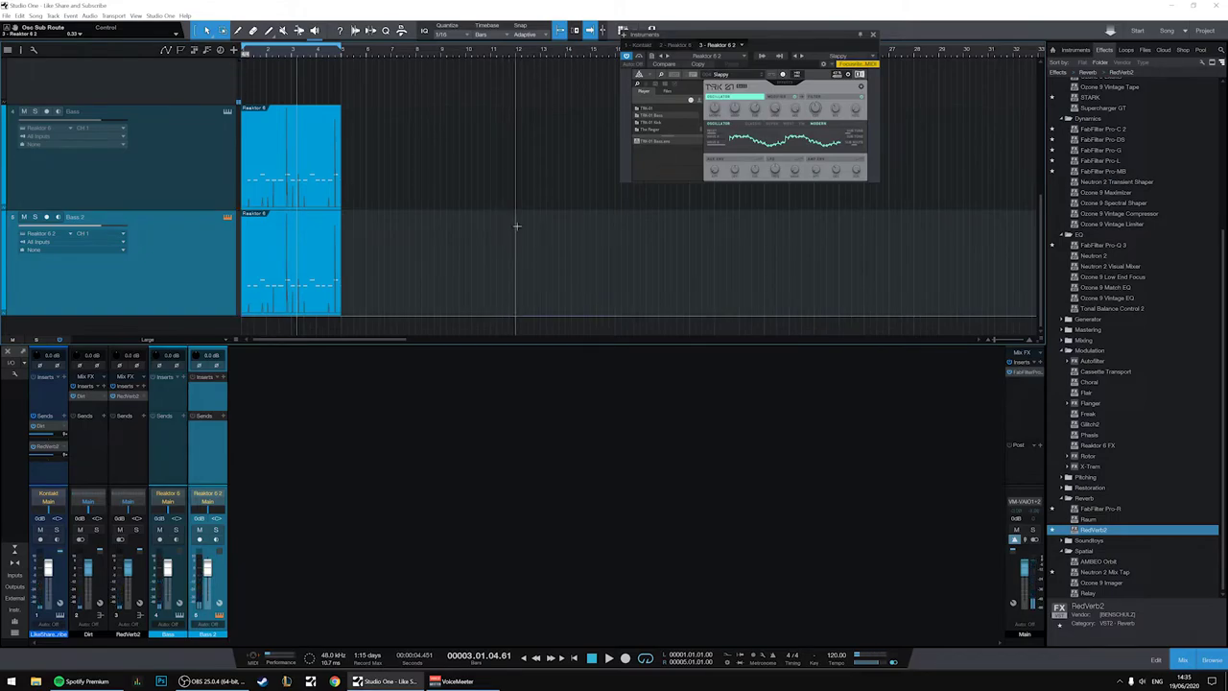
# Duplicate the Like Share and Subscribe track complete with its instrument, open the copy's Kontakt instrument for editing and solo the copy in playback.
pyautogui.scroll(3, 518, 226)
pyautogui.scroll(-3, 688, 266)
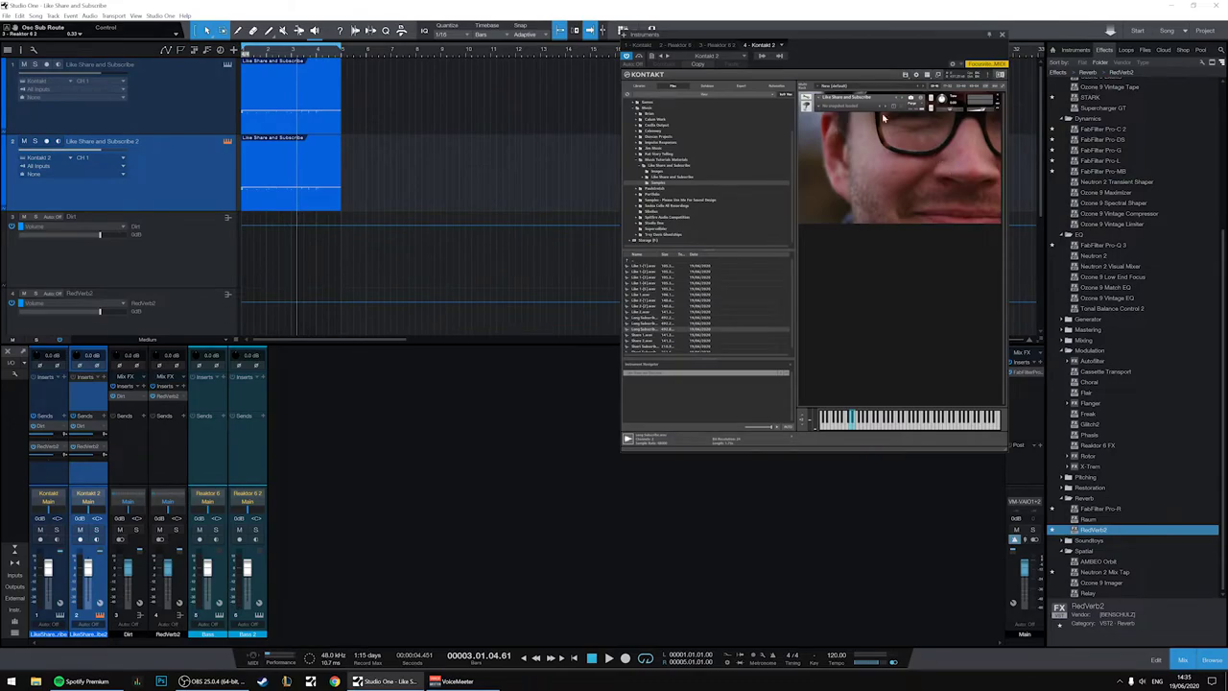
pyautogui.click(808, 99)
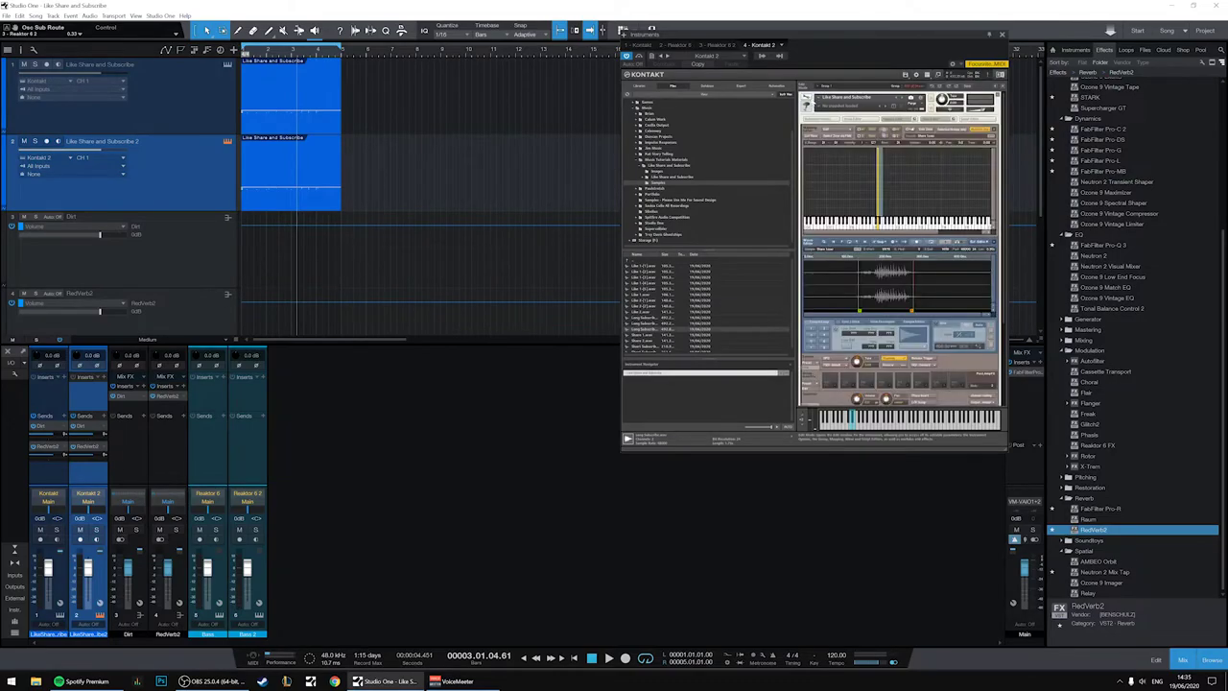
pyautogui.press('s')
pyautogui.press('space')
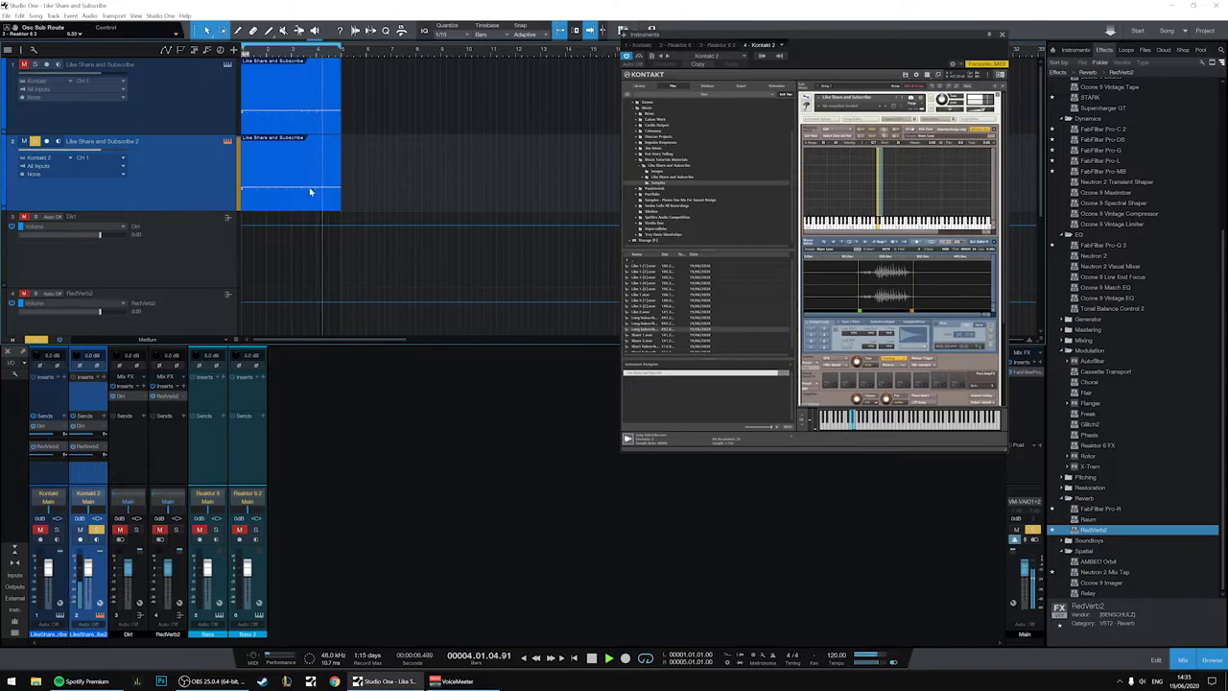
pyautogui.click(35, 64)
pyautogui.click(35, 64)
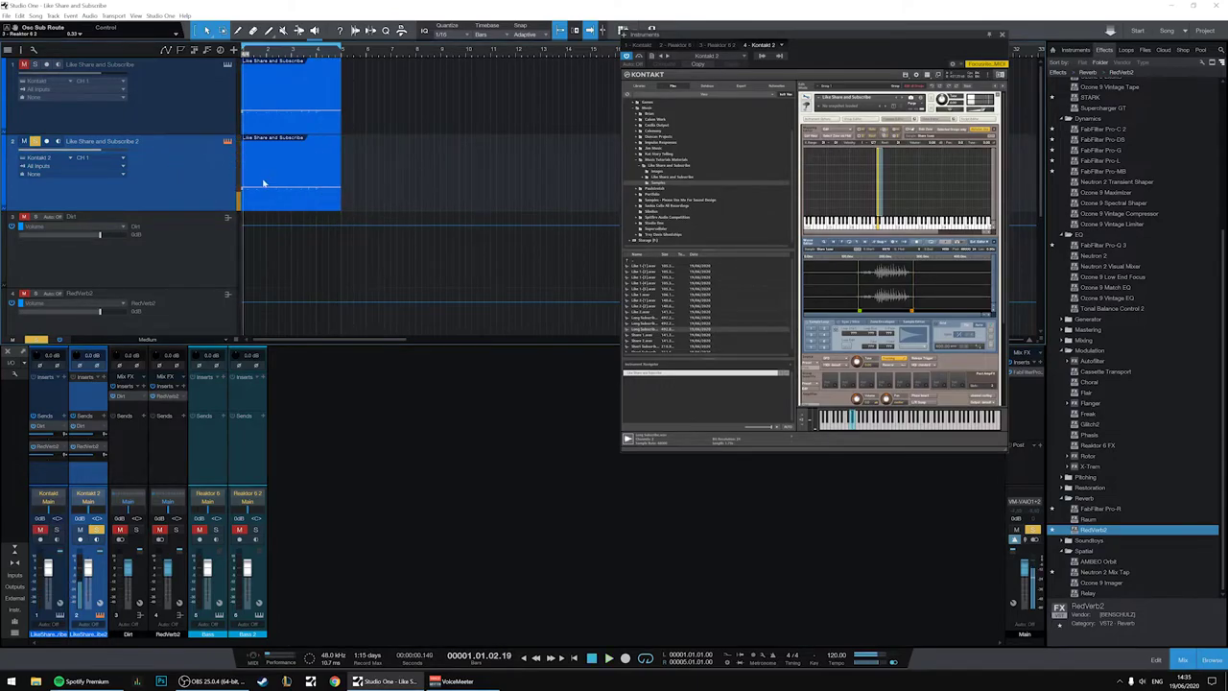
# Select a voice sample zone in the copy's Kontakt mapping editor and open its source mode options.
pyautogui.click(899, 209)
pyautogui.click(883, 203)
pyautogui.click(878, 204)
pyautogui.scroll(-1, 883, 336)
pyautogui.scroll(-2, 883, 335)
pyautogui.click(830, 317)
pyautogui.click(846, 377)
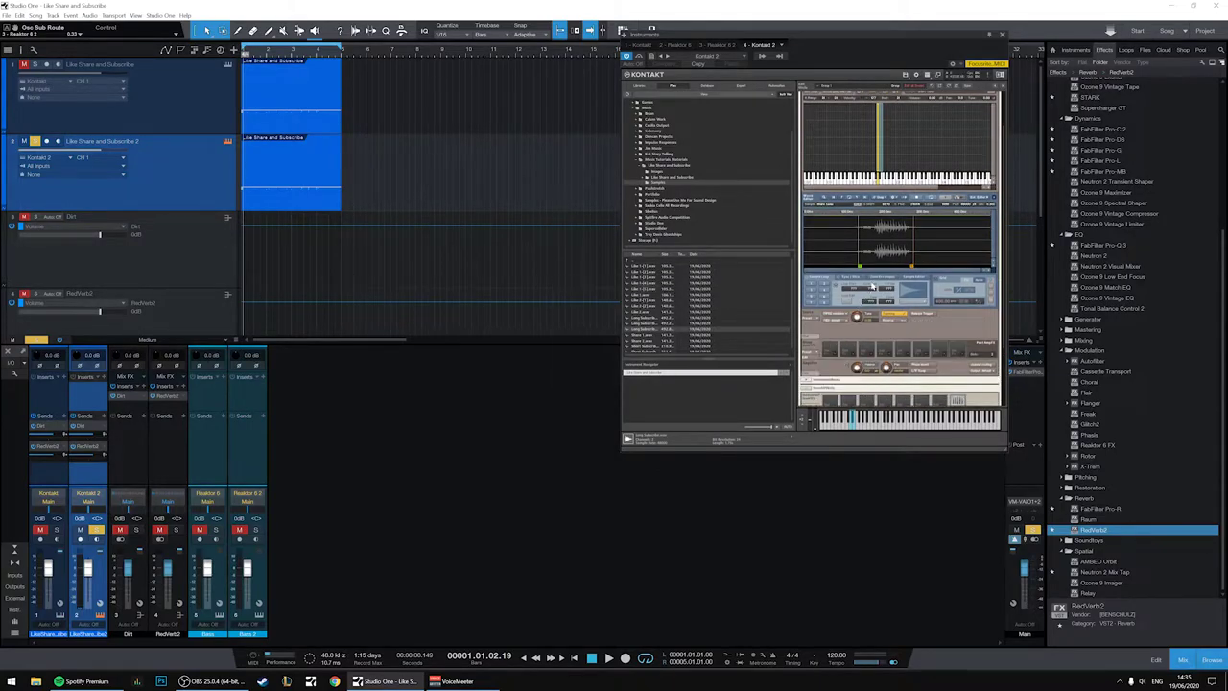
pyautogui.scroll(1, 956, 325)
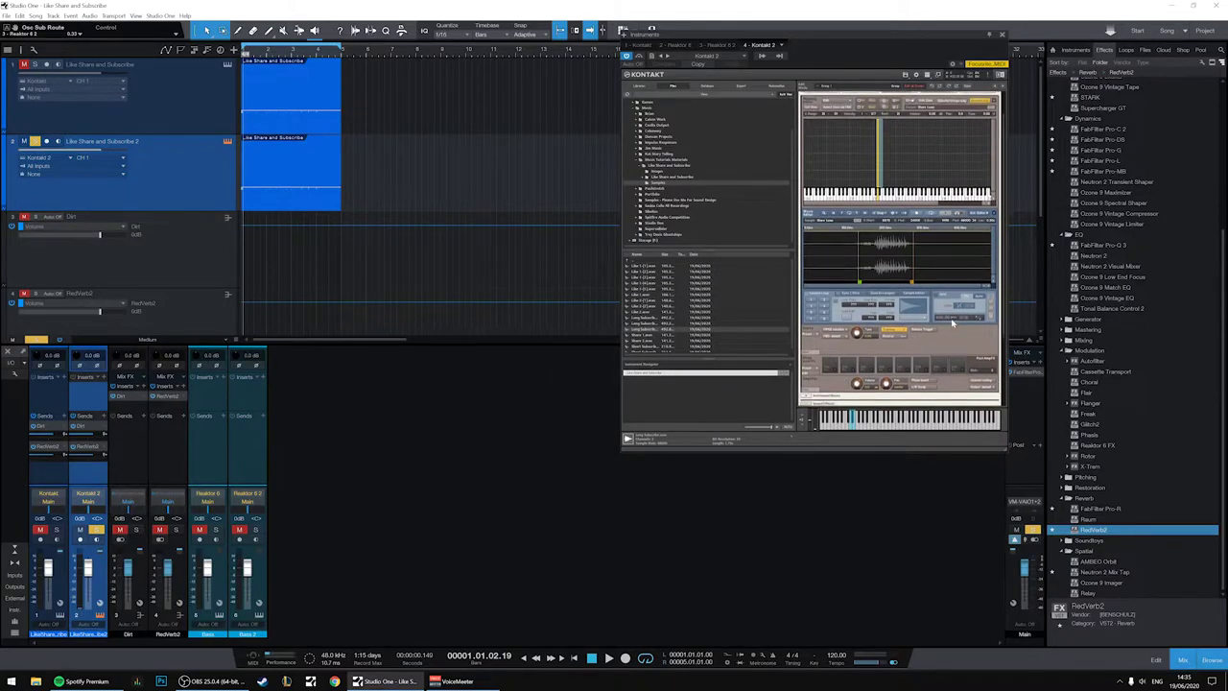
# Select the longer subscribe sample's zone, change the playback mode of its source module and add a group insert effect.
pyautogui.click(879, 180)
pyautogui.click(882, 186)
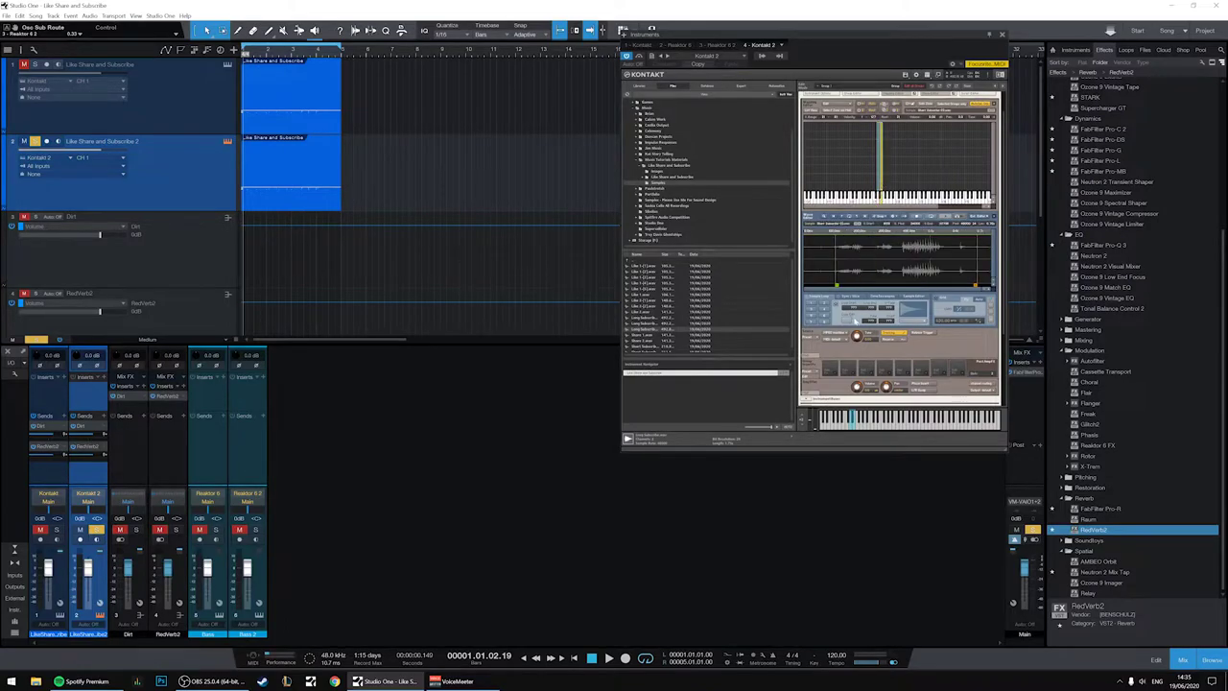
pyautogui.click(847, 338)
pyautogui.click(842, 395)
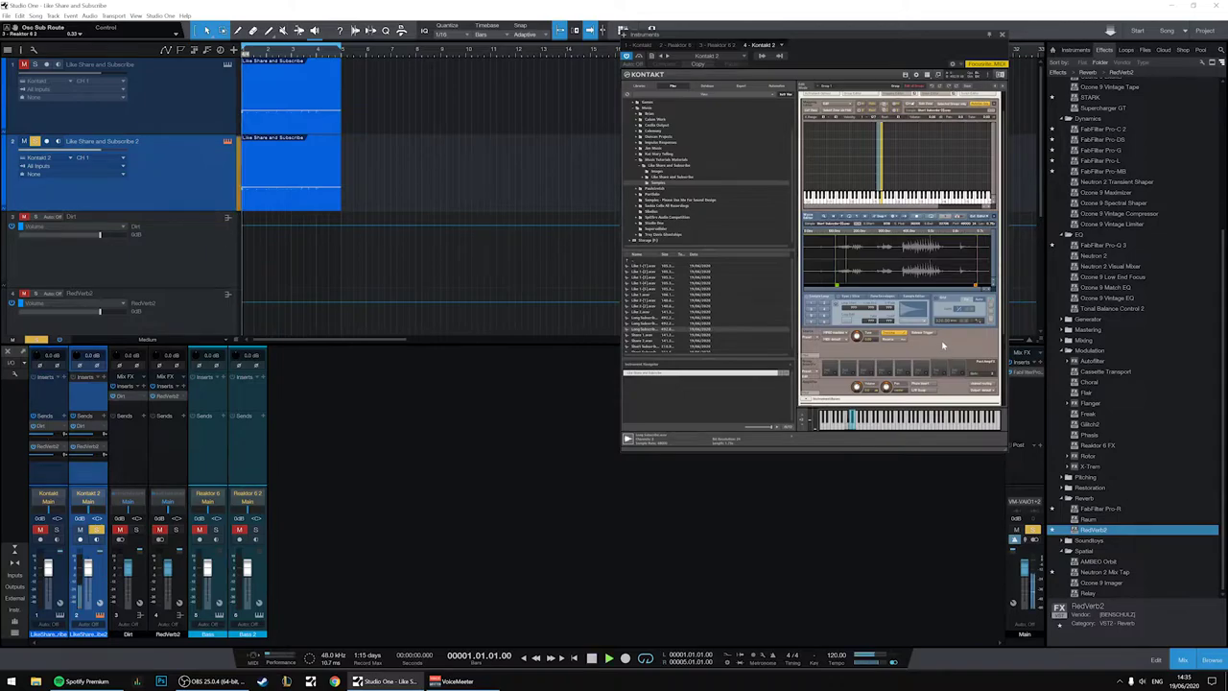
pyautogui.scroll(-3, 948, 351)
pyautogui.scroll(-2, 948, 347)
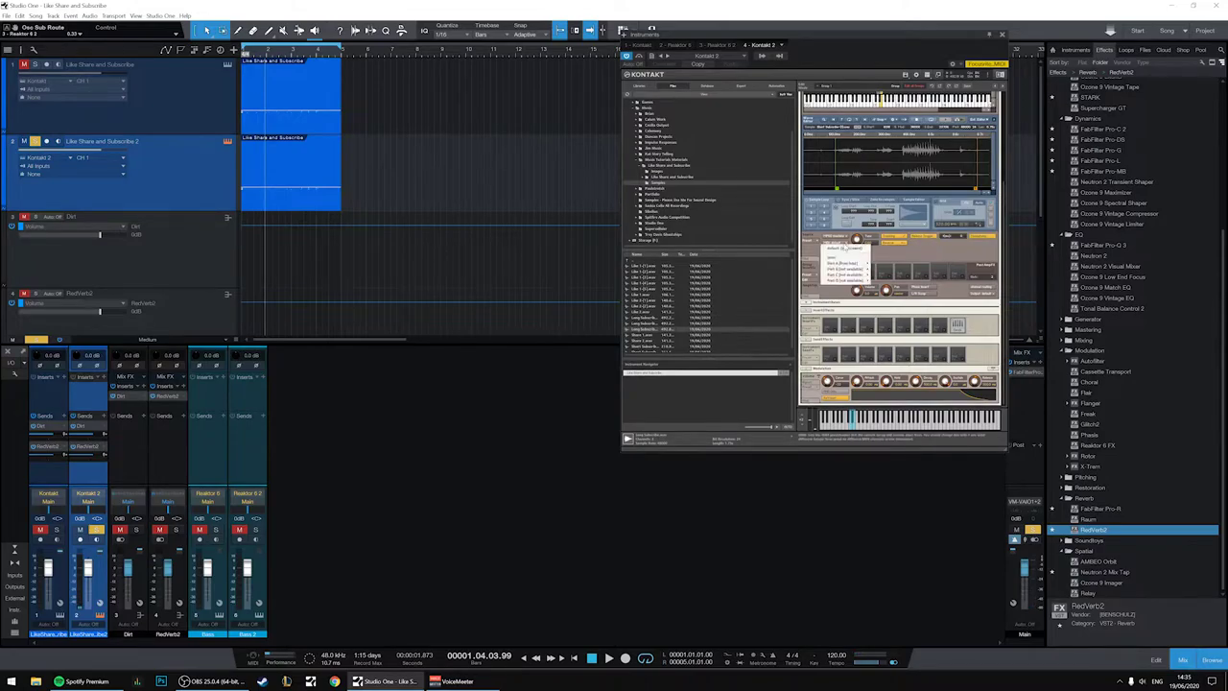
pyautogui.click(845, 290)
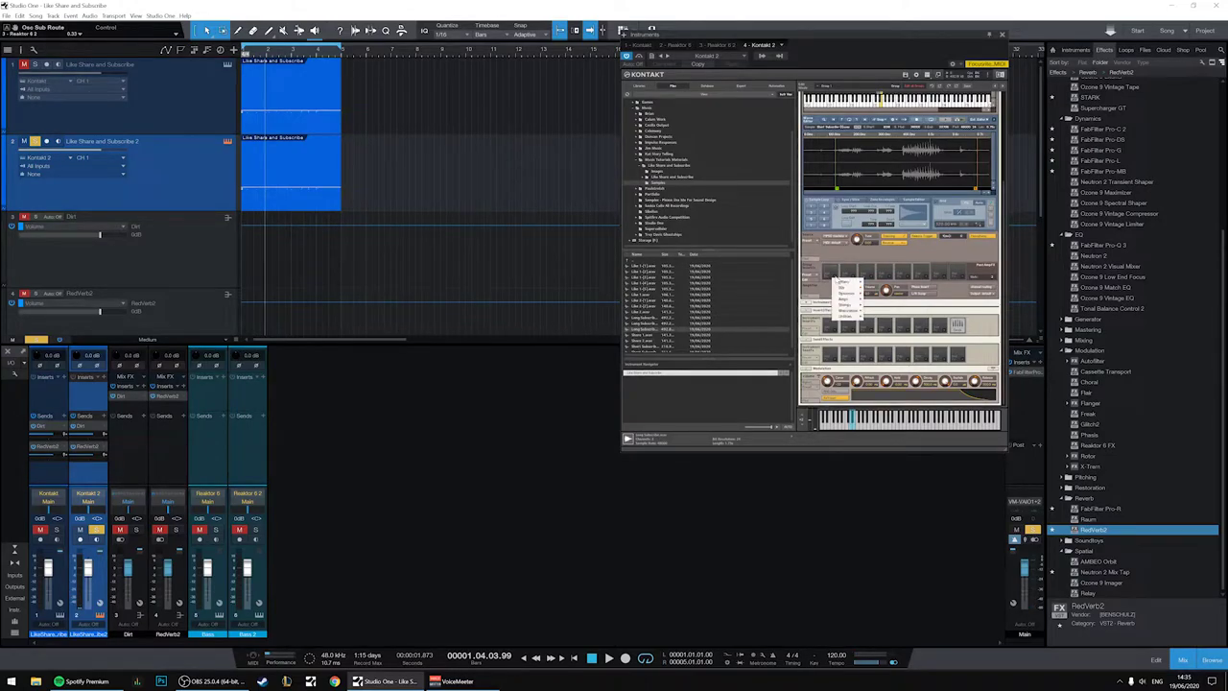
pyautogui.click(896, 311)
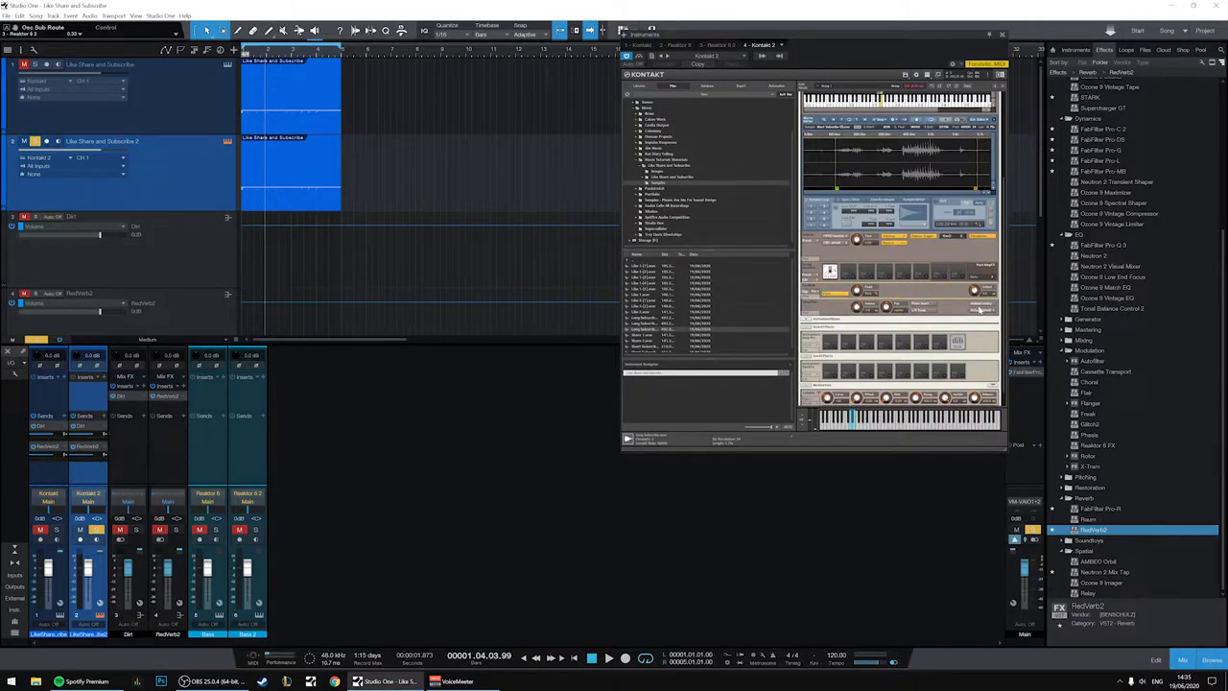
# Look through Kontakt's output, insert effect and send effect options and play the soloed copy.
pyautogui.click(977, 309)
pyautogui.click(967, 333)
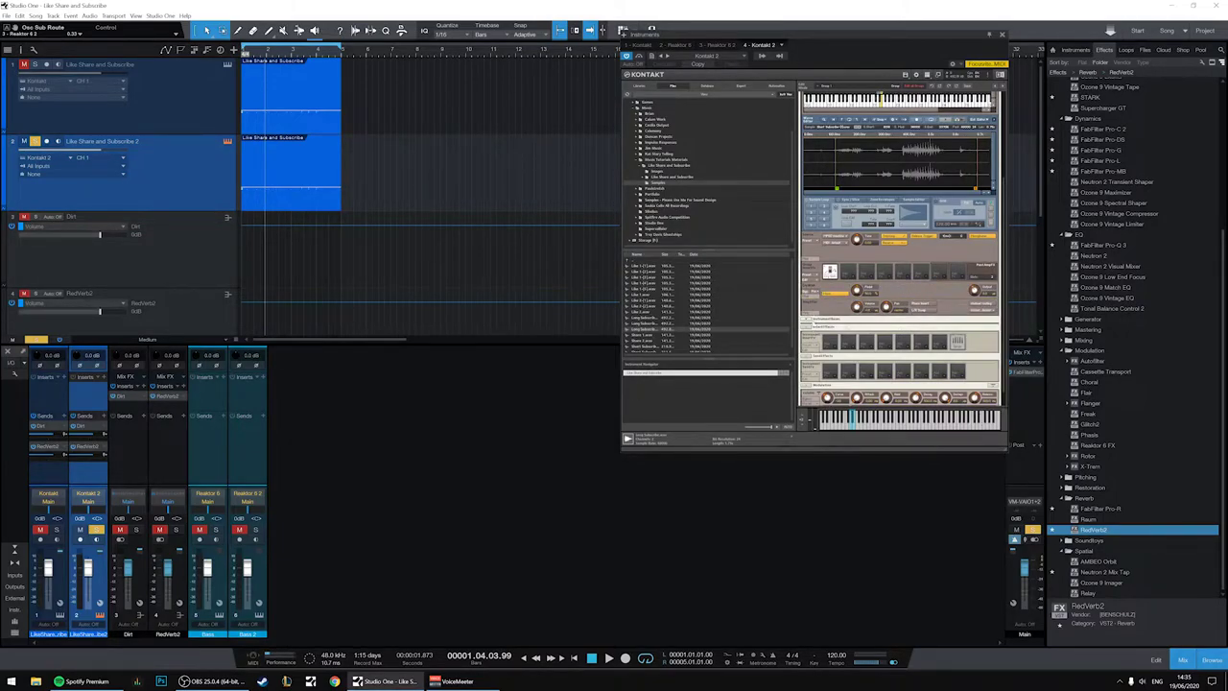
pyautogui.click(830, 344)
pyautogui.click(888, 375)
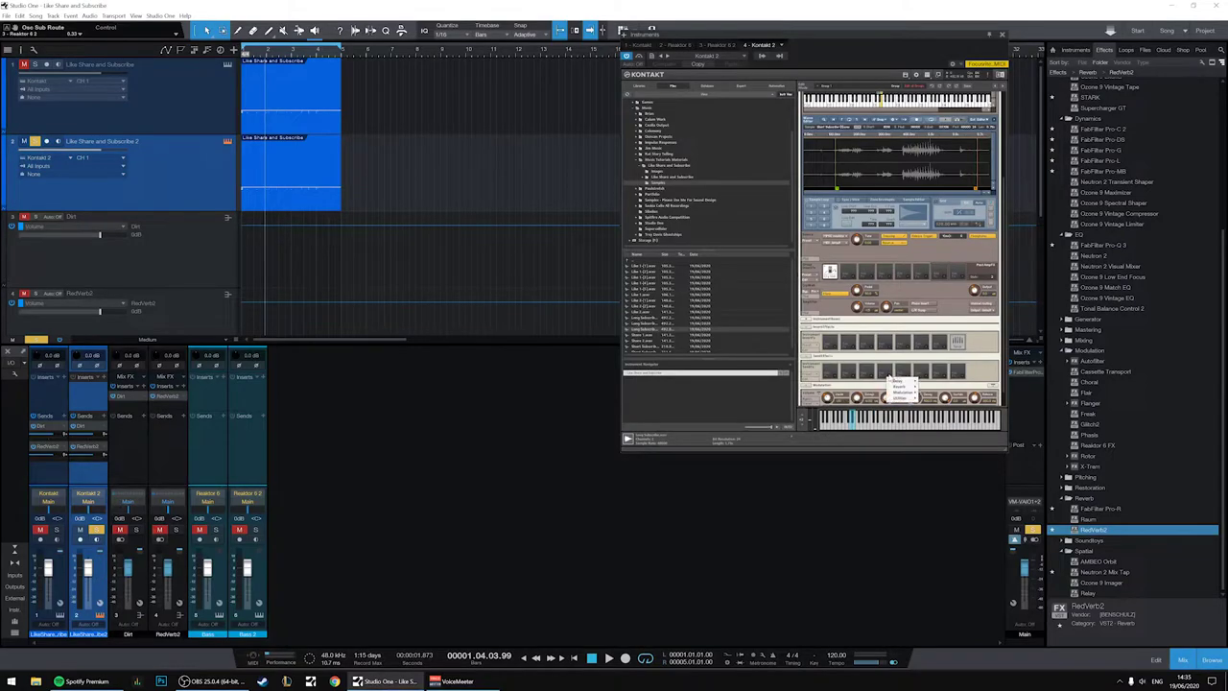
pyautogui.click(980, 363)
pyautogui.scroll(-1, 982, 361)
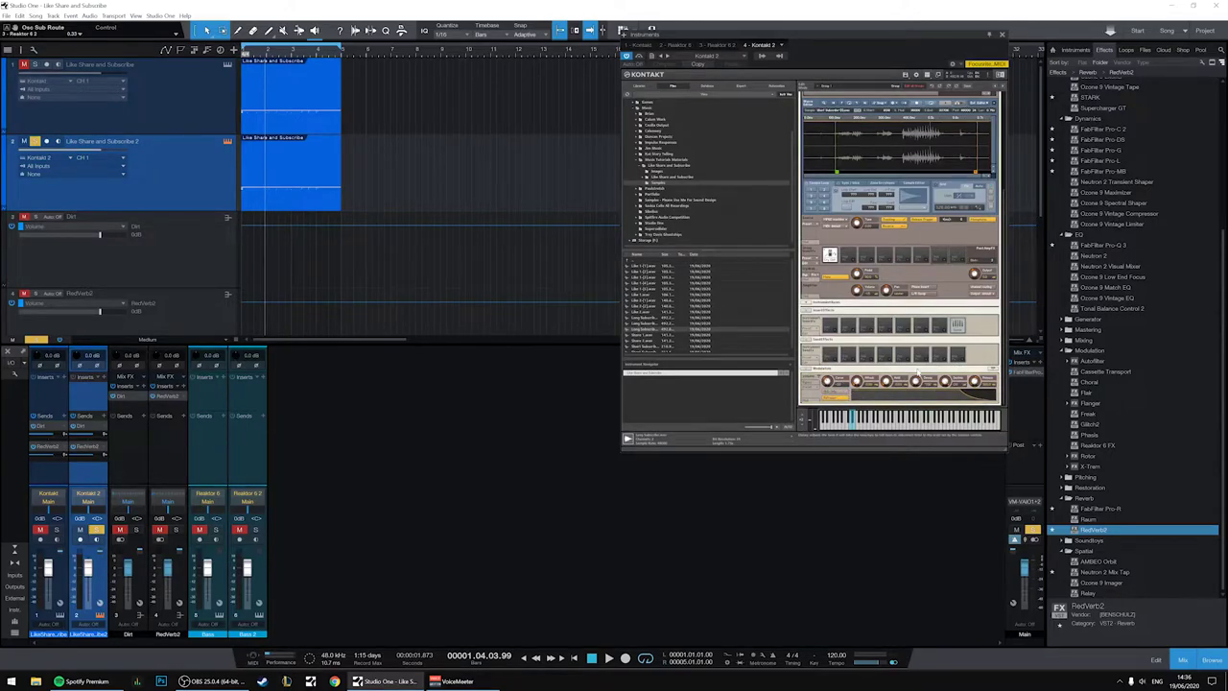
pyautogui.press('space')
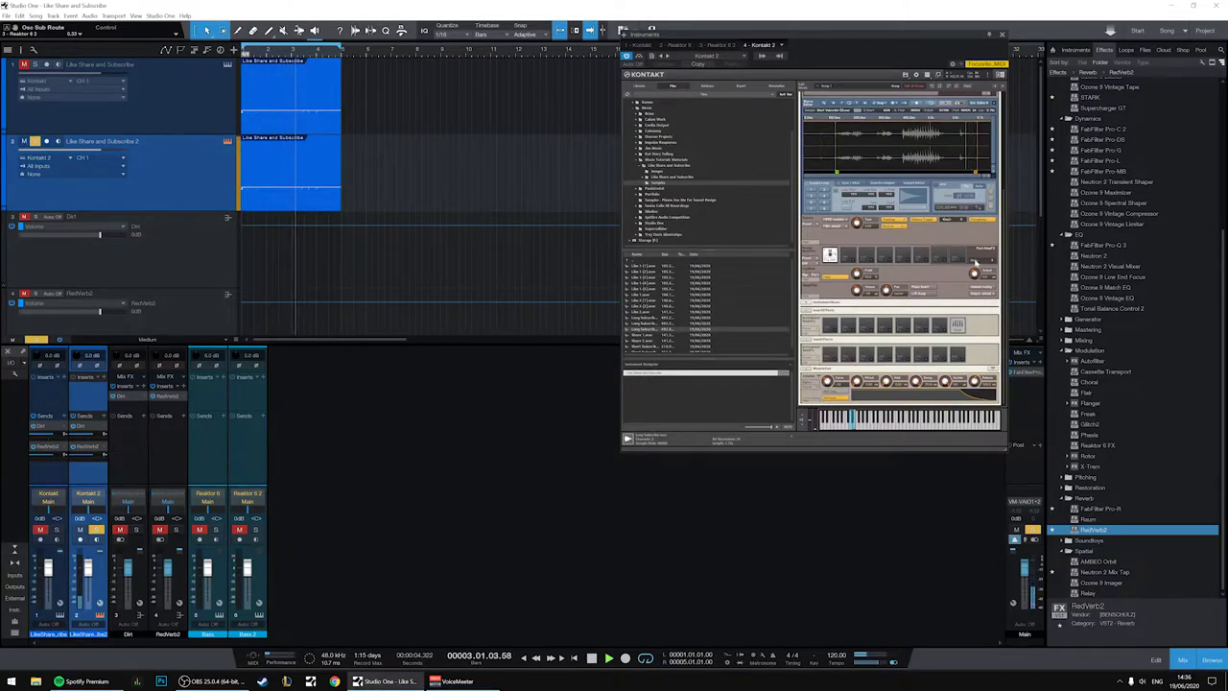
# Examine the settings pages below the sample waveform in Kontakt's wave editor while the soloed copy plays.
pyautogui.scroll(2, 1002, 215)
pyautogui.scroll(3, 1003, 214)
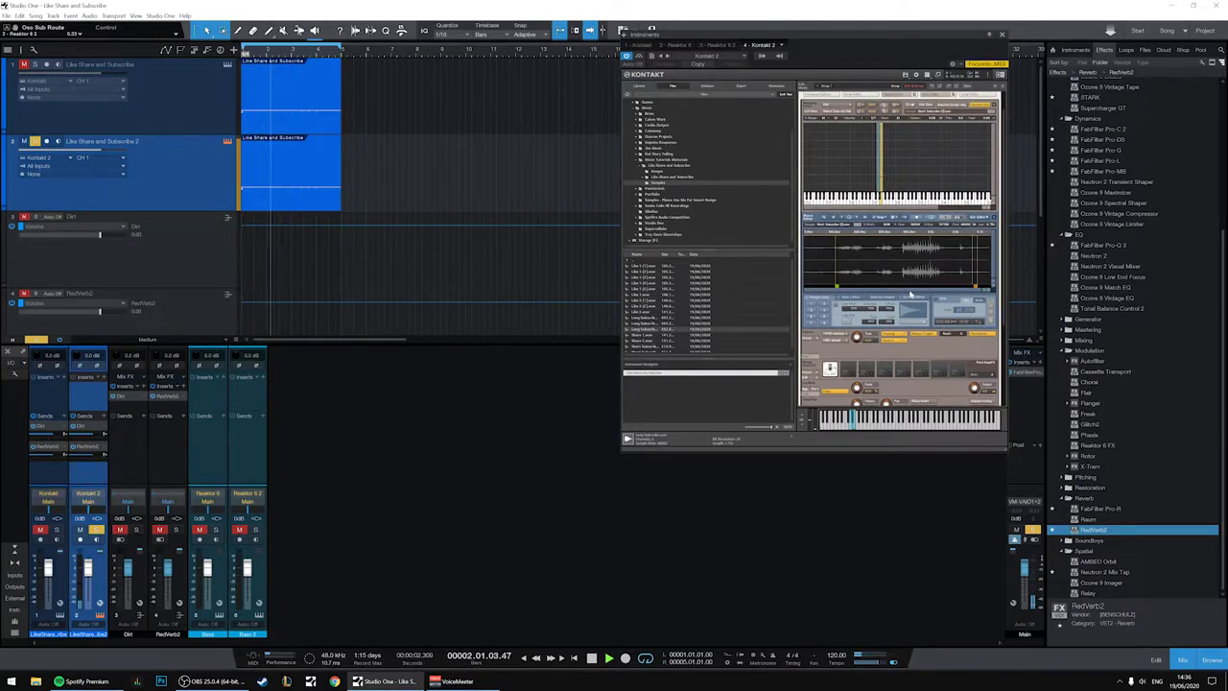
pyautogui.click(912, 298)
pyautogui.click(883, 298)
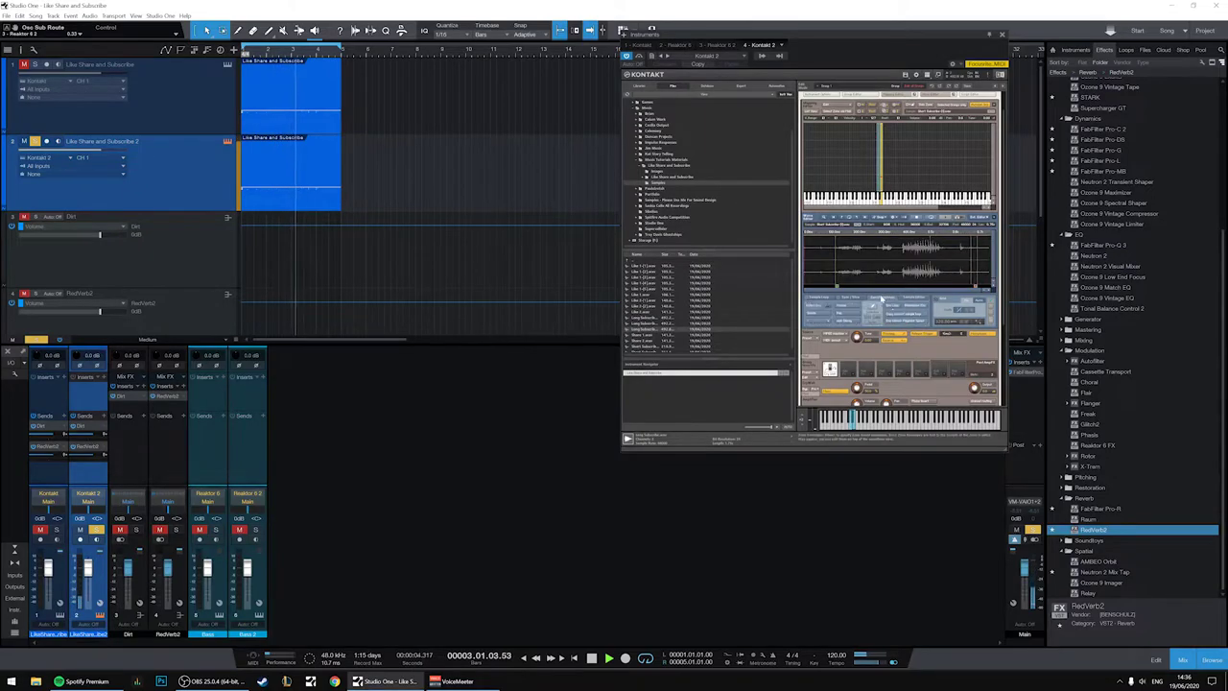
pyautogui.click(850, 297)
pyautogui.click(823, 298)
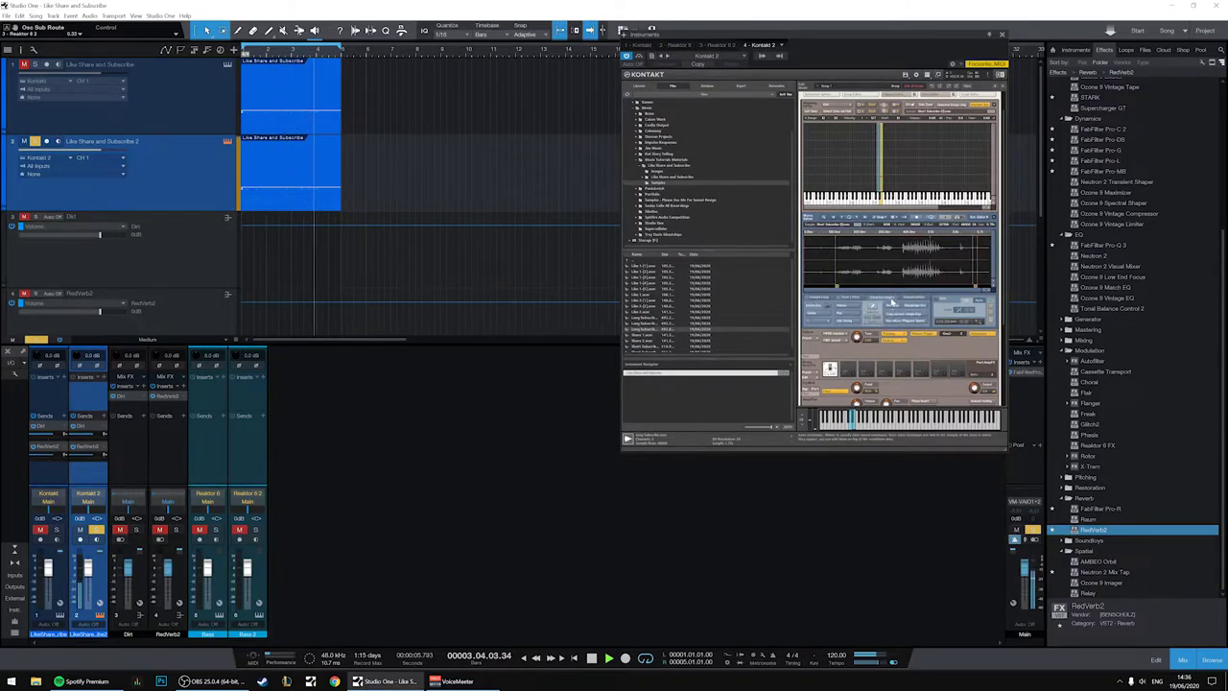
pyautogui.click(823, 298)
pyautogui.click(911, 298)
pyautogui.click(850, 298)
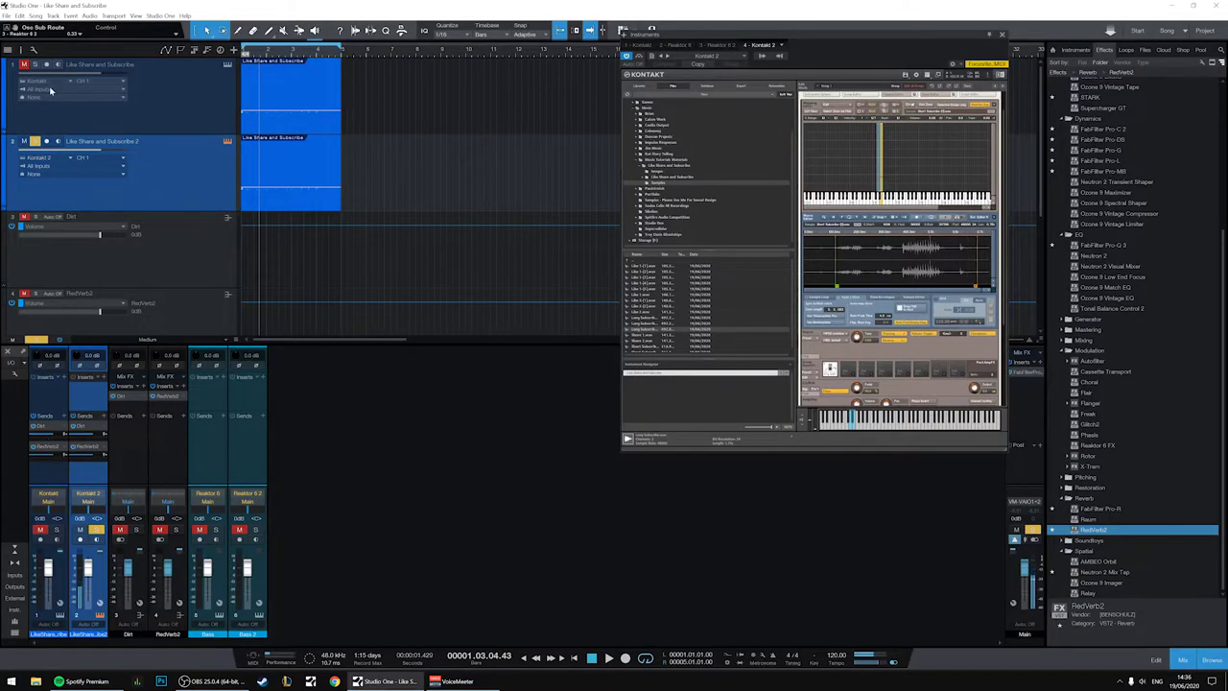
# Compare the original voice track with its copy, trying 8.2 dB input gain on the copy, close Kontakt and reset the gain to 0 dB.
pyautogui.click(178, 125)
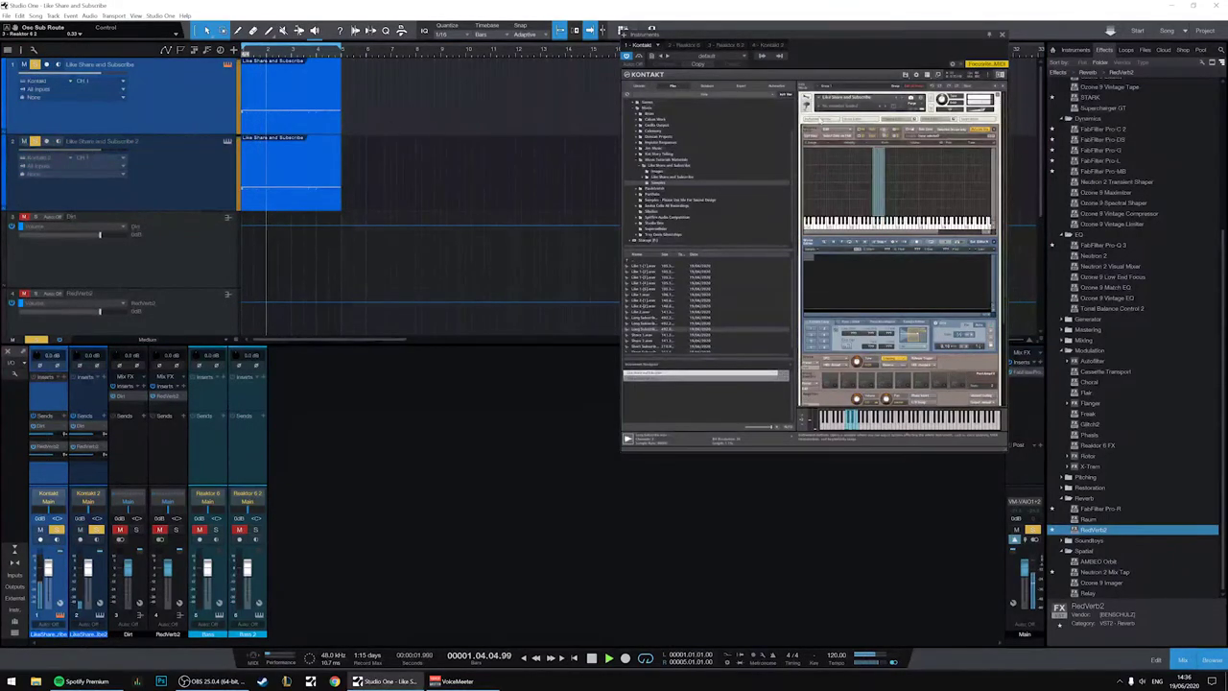
pyautogui.click(183, 186)
pyautogui.moveTo(87, 356); pyautogui.dragTo(90, 340)
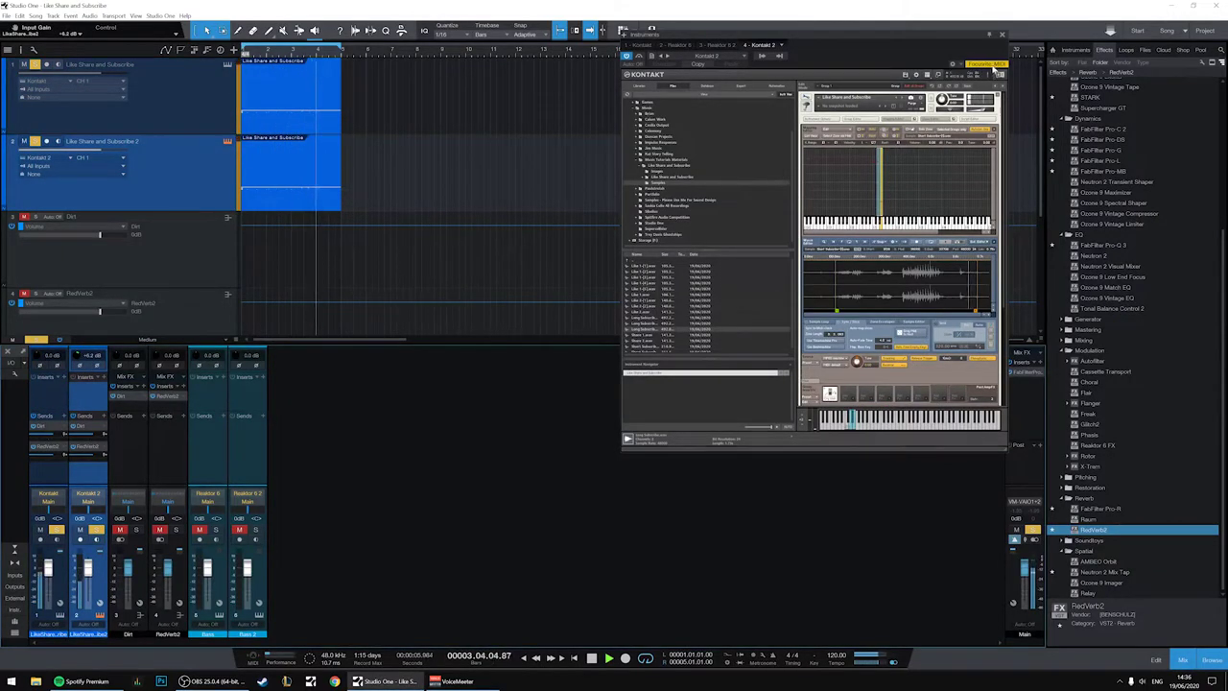
pyautogui.click(1002, 35)
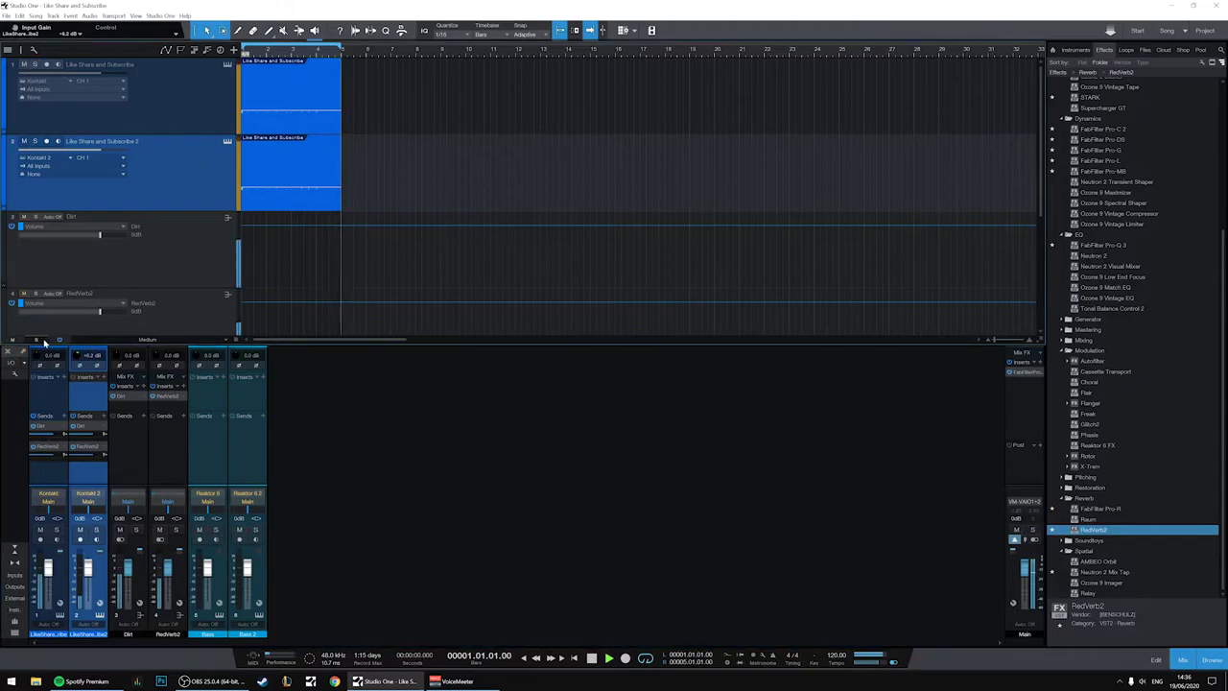
pyautogui.keyDown('ctrl'); pyautogui.click(77, 355); pyautogui.keyUp('ctrl')
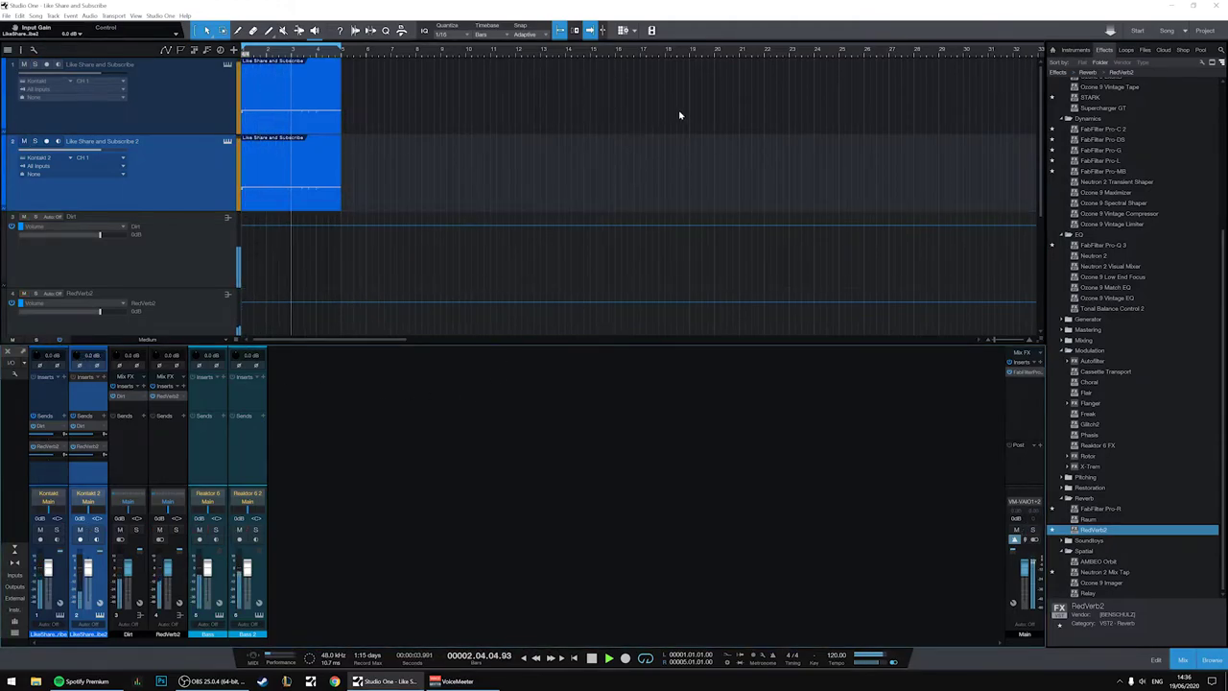
# Show the list of available instruments, stop playback and reduce the track height to Normal.
pyautogui.scroll(6, 1154, 278)
pyautogui.click(1070, 50)
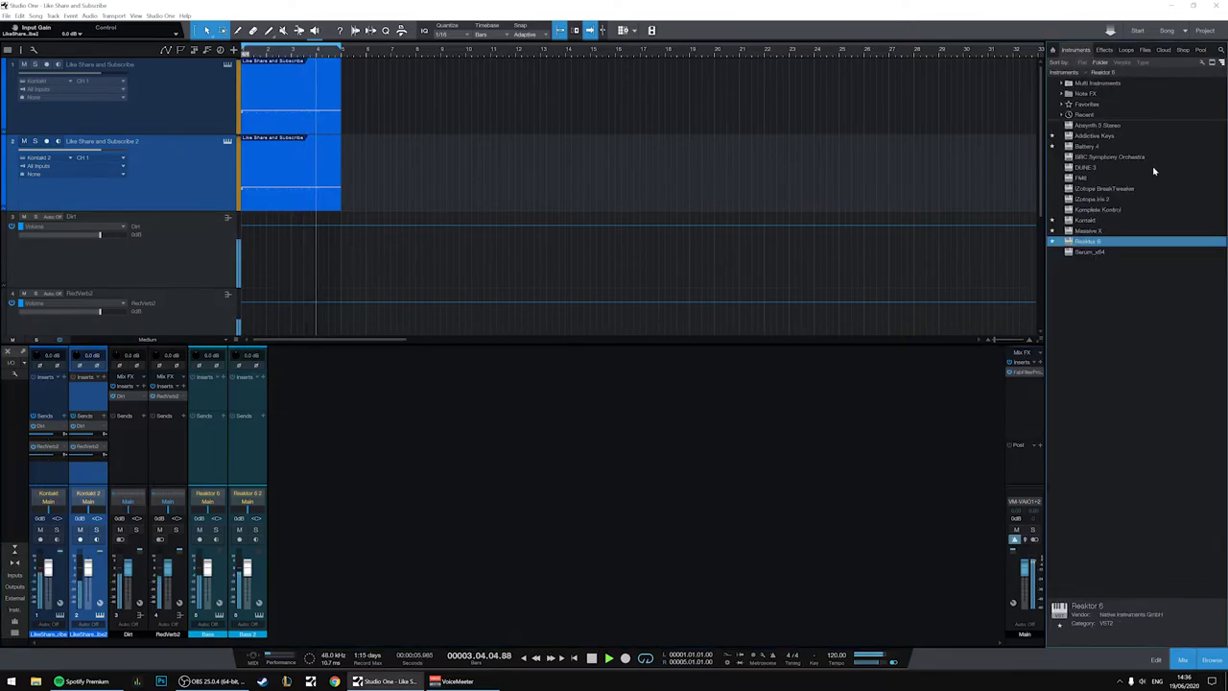
pyautogui.click(1151, 320)
pyautogui.press('space')
pyautogui.scroll(-3, 853, 255)
pyautogui.scroll(-2, 861, 267)
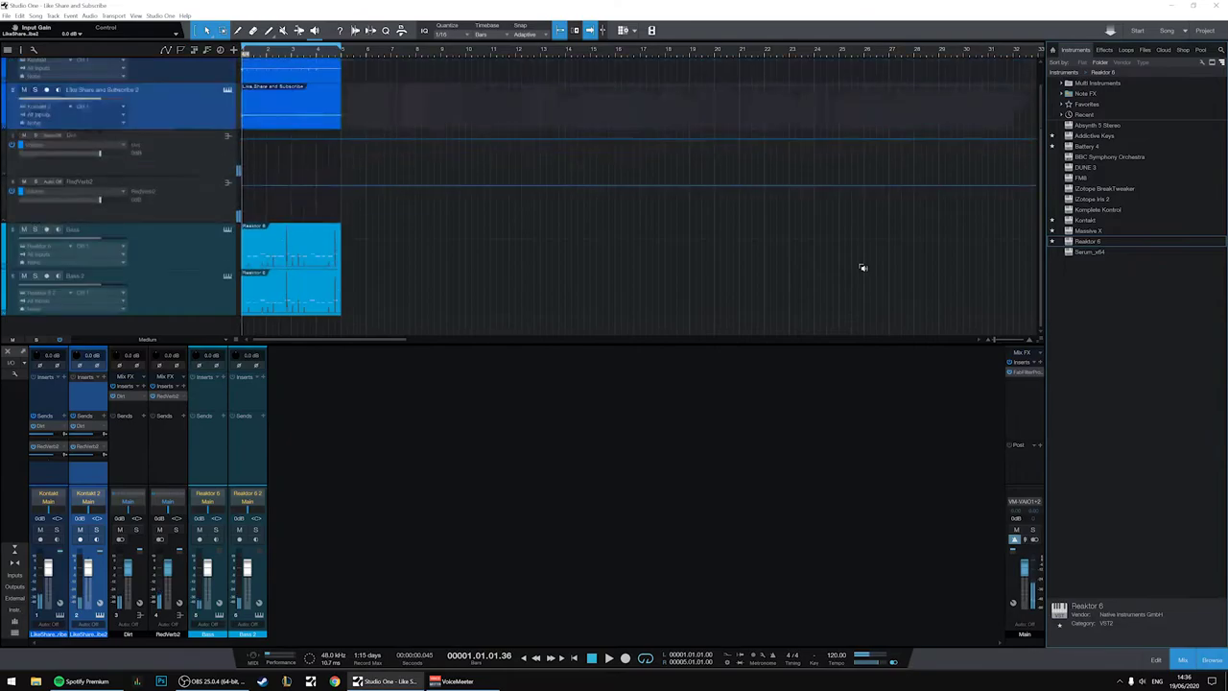
pyautogui.scroll(-2, 863, 268)
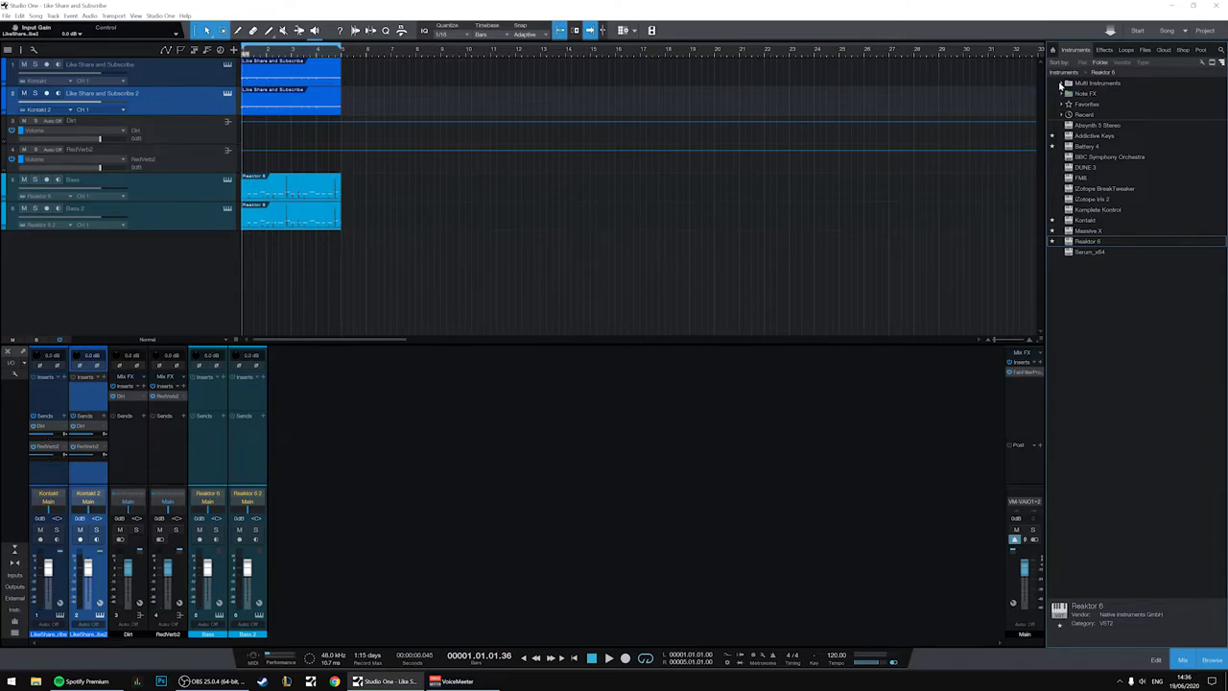
# Unhide Presence and SampleOne in the instrument browser and add SampleOne as a new instrument track below Bass 2.
pyautogui.click(1199, 63)
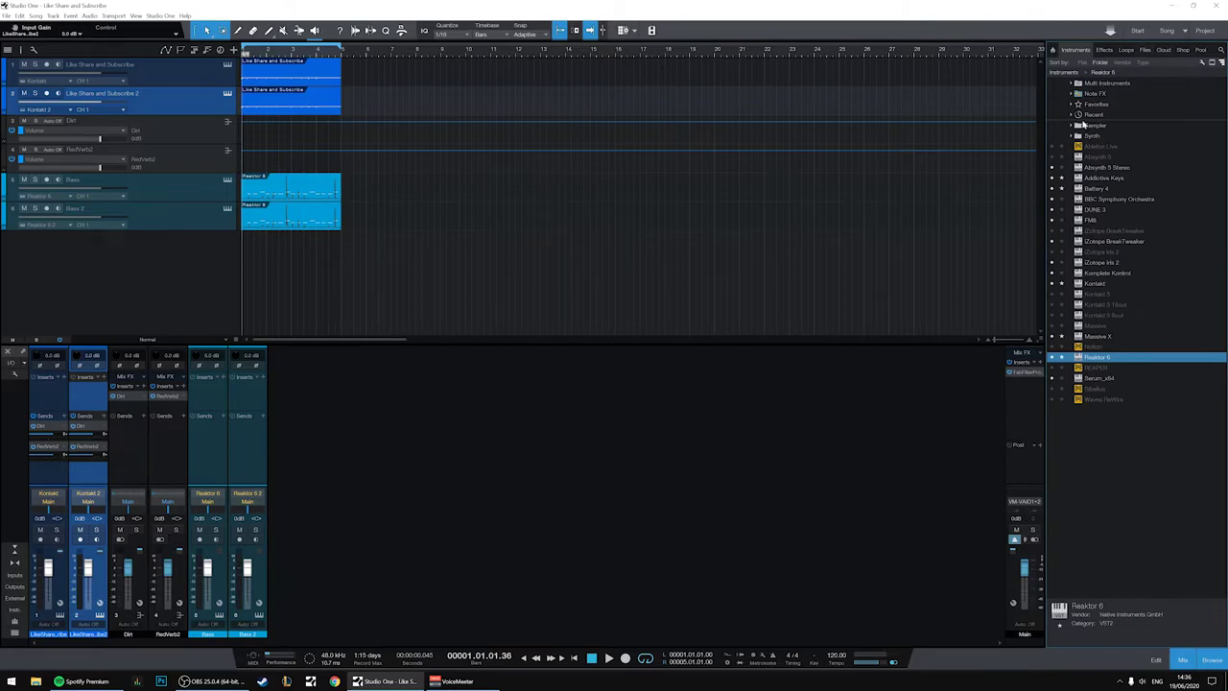
pyautogui.click(1071, 125)
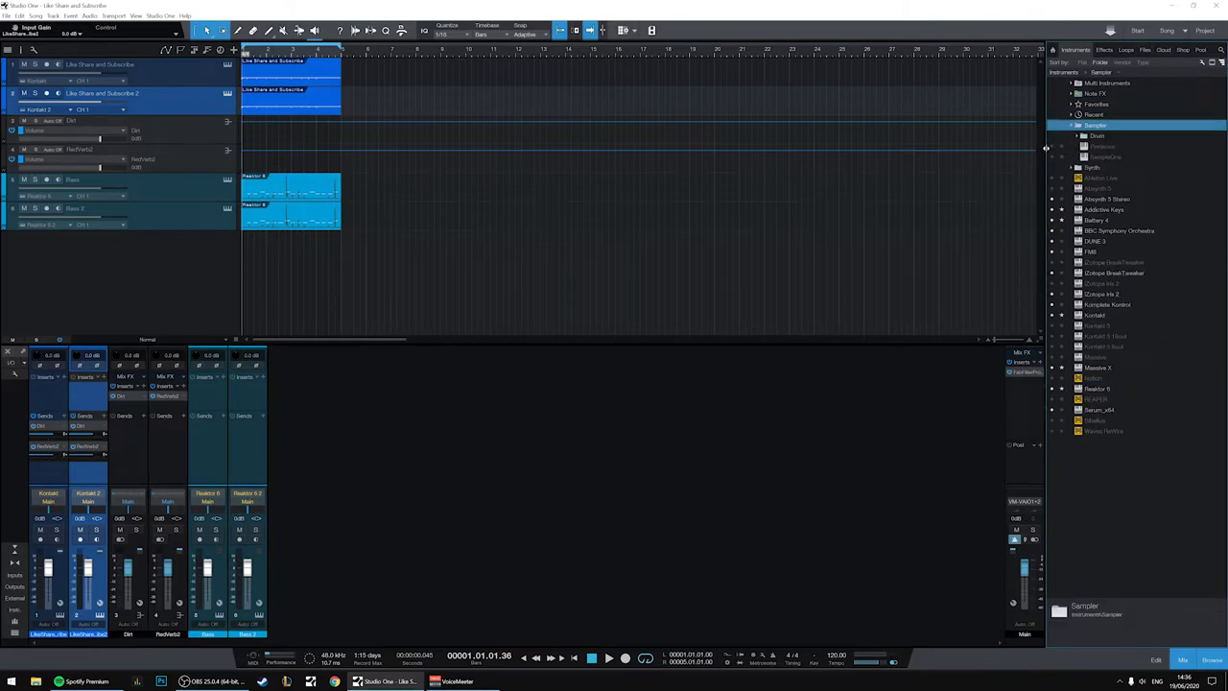
pyautogui.click(1053, 146)
pyautogui.click(1053, 157)
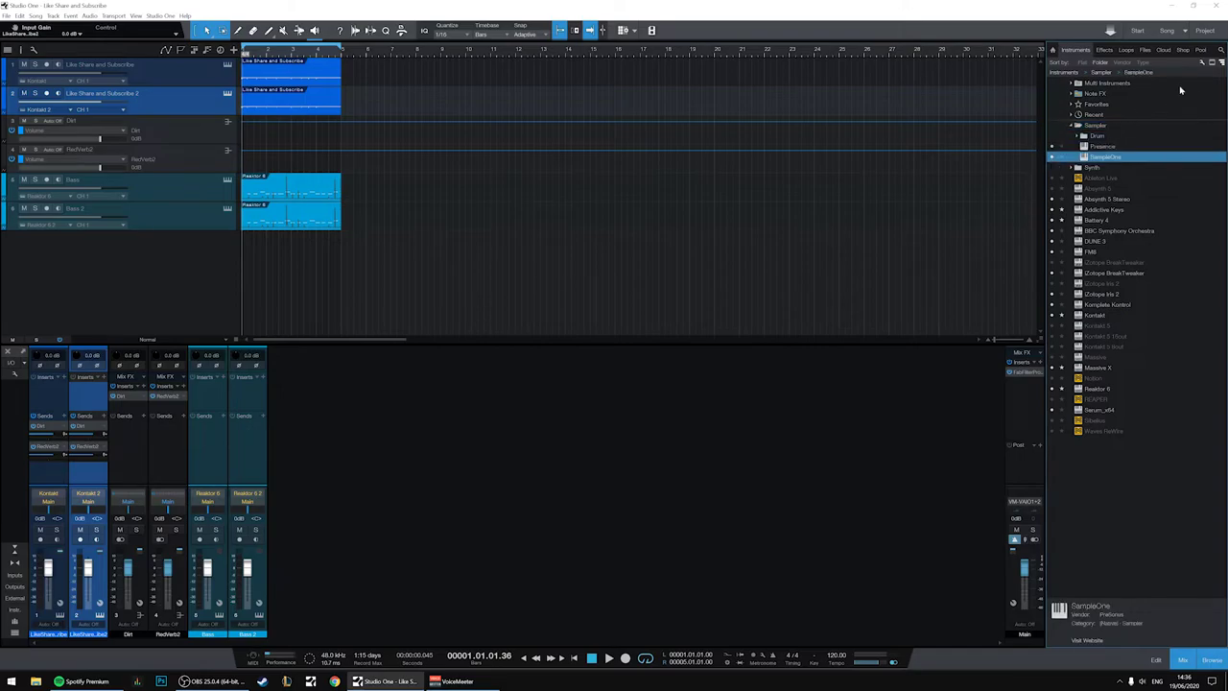
pyautogui.moveTo(1099, 156); pyautogui.dragTo(195, 293)
pyautogui.hotkey('shift', 'e')
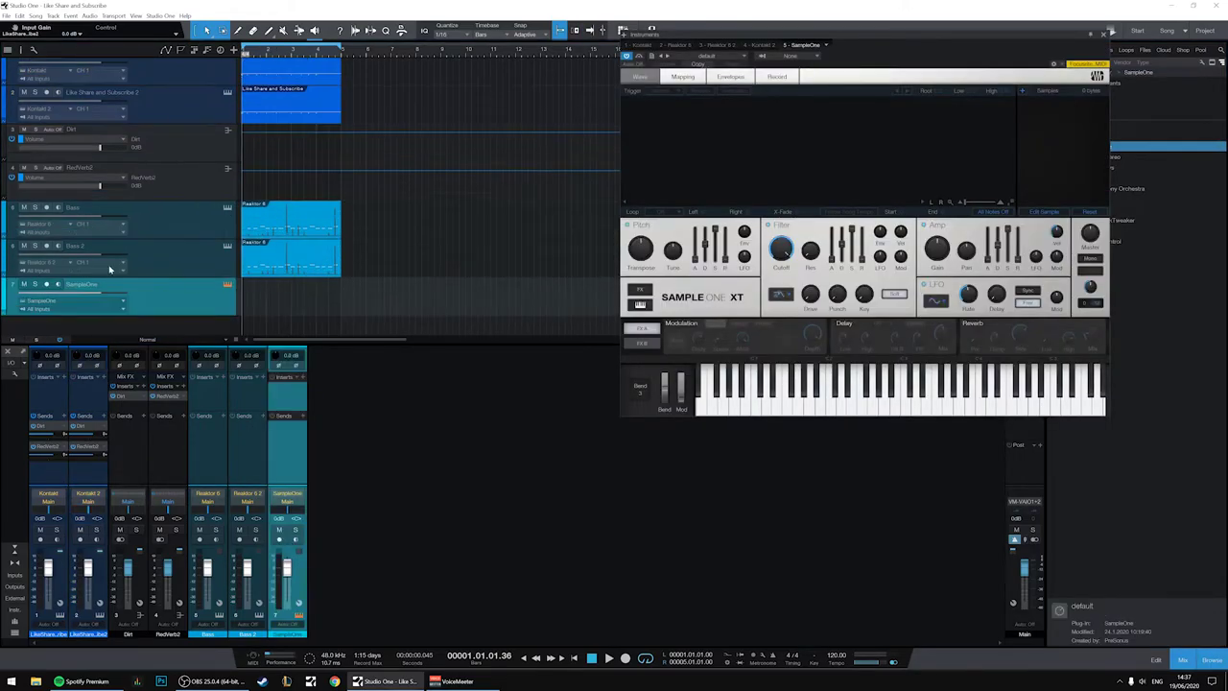
# Arm the new SampleOne track for recording, leaving the instrument at its default preset.
pyautogui.click(26, 285)
pyautogui.click(45, 285)
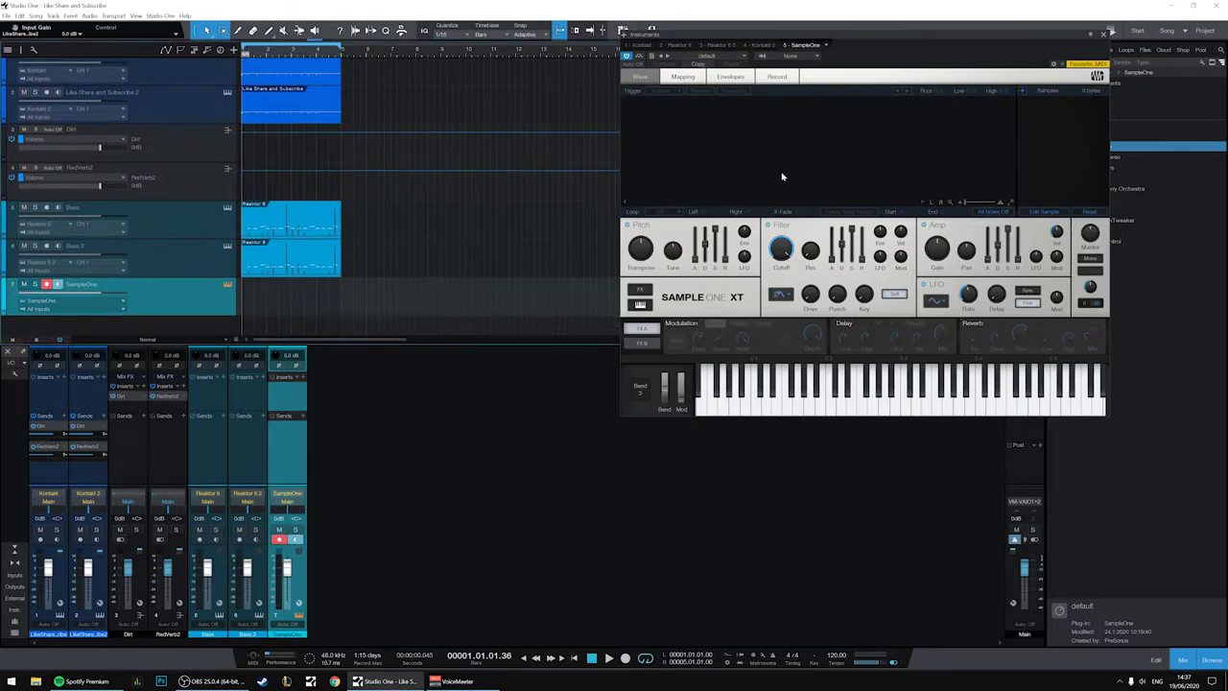
pyautogui.click(710, 57)
pyautogui.click(831, 64)
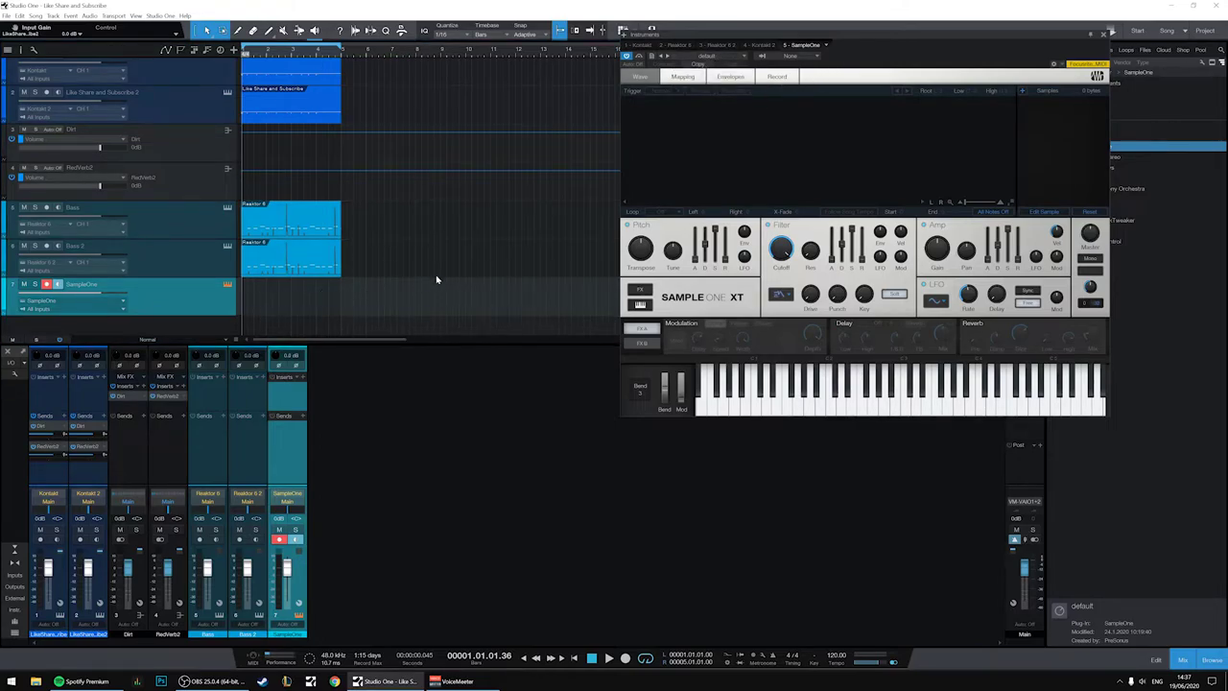
# Bounce the second Like Share and Subscribe part to audio and load the bounced clip into SampleOne.
pyautogui.scroll(1, 431, 275)
pyautogui.click(294, 133)
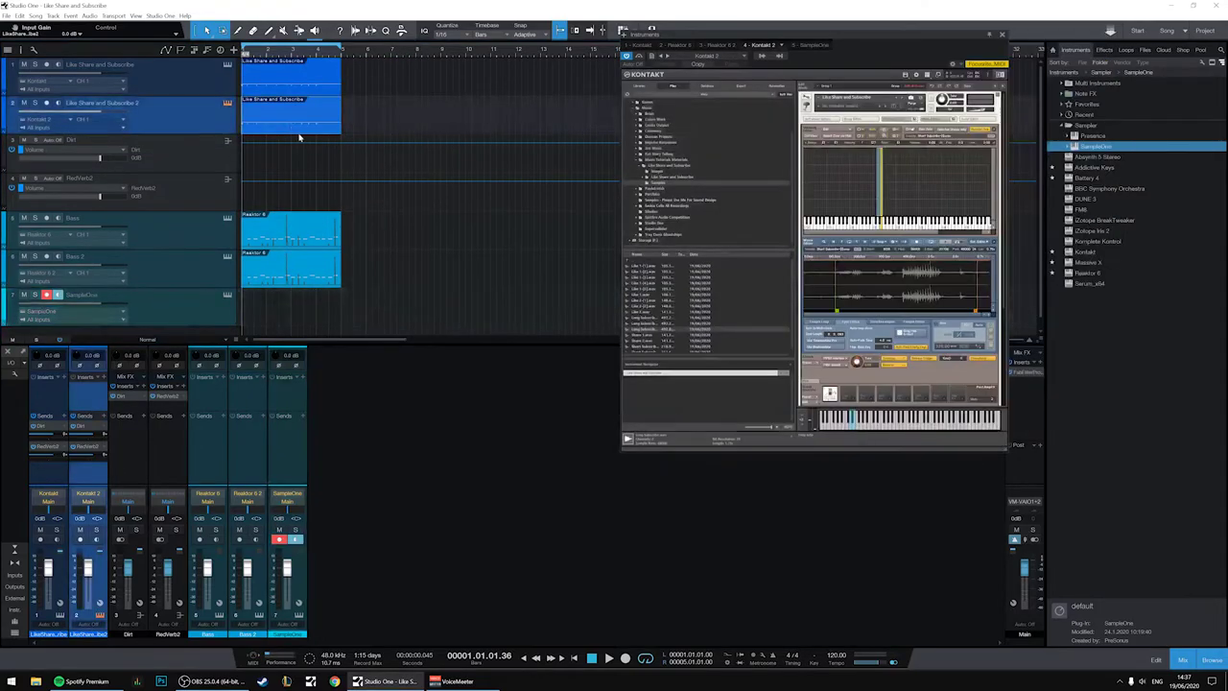
pyautogui.hotkey('ctrl', 'b')
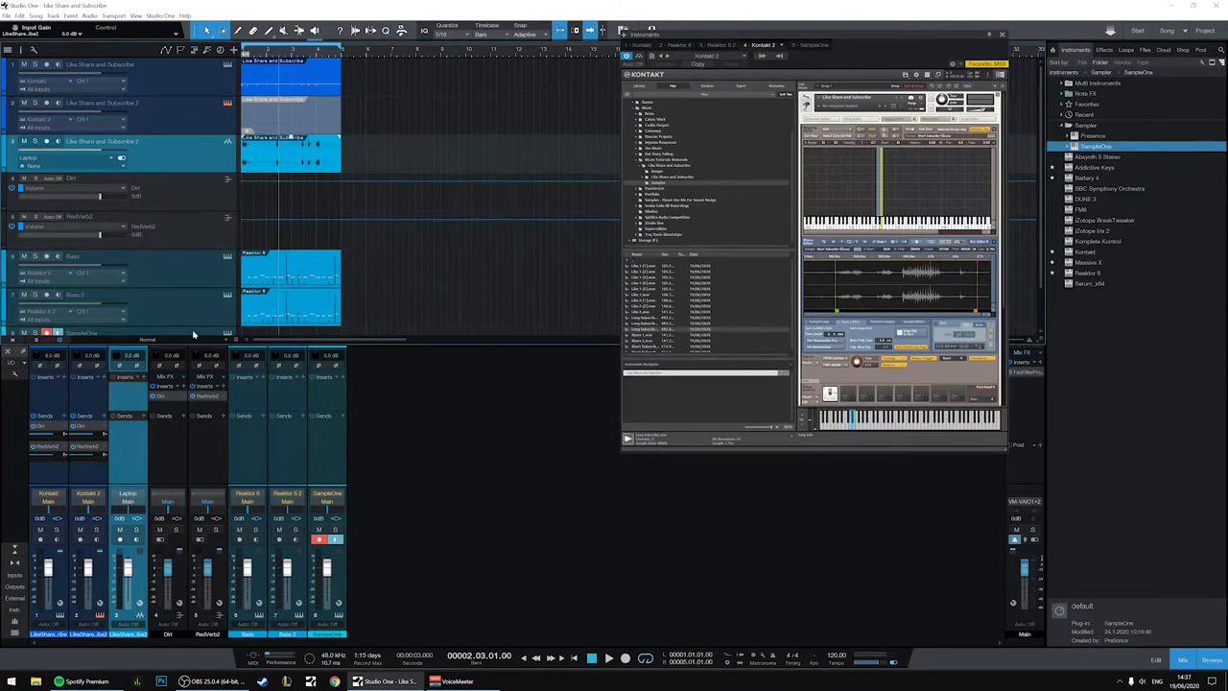
pyautogui.click(227, 333)
pyautogui.moveTo(292, 169); pyautogui.dragTo(778, 182)
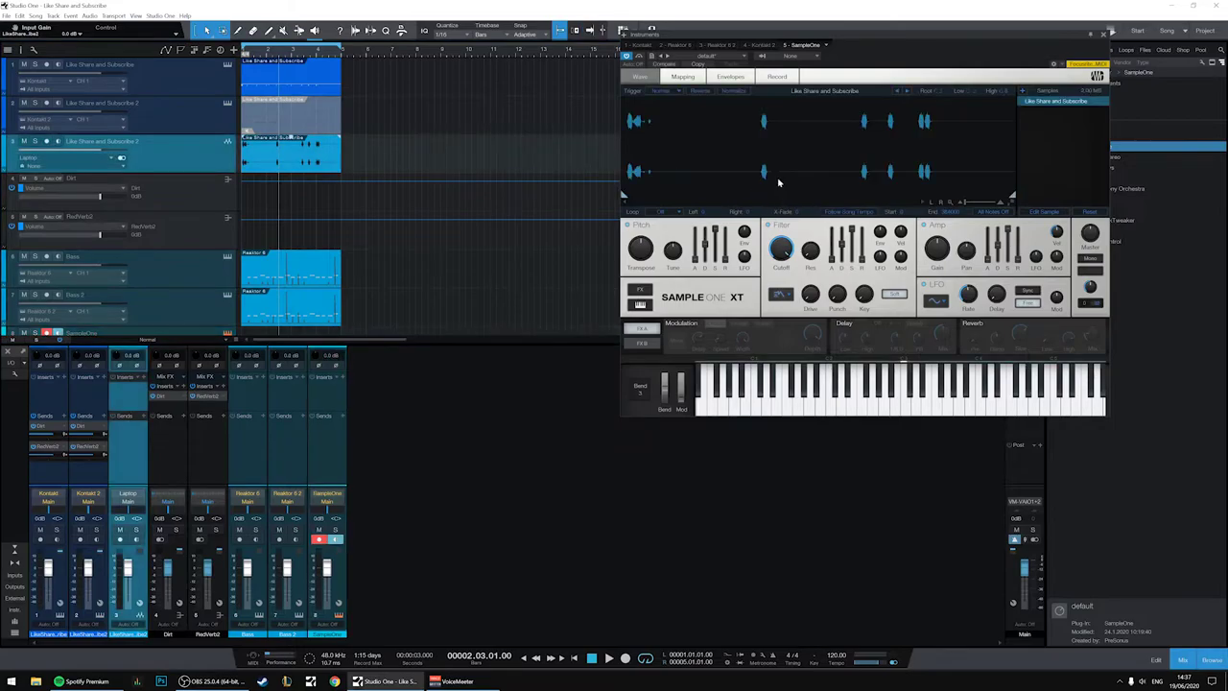
# Trim the SampleOne sample to its first sound, normalize and reverse it, and set its loop mode to Release.
pyautogui.scroll(-1, 186, 233)
pyautogui.click(180, 304)
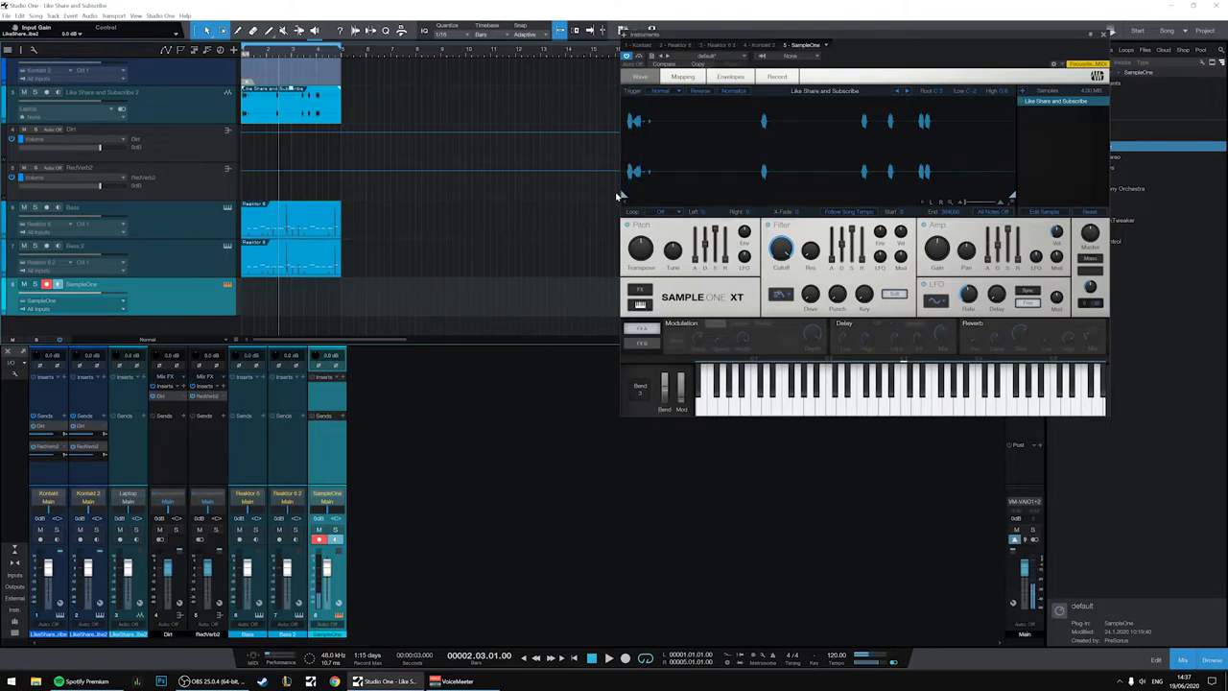
pyautogui.click(745, 92)
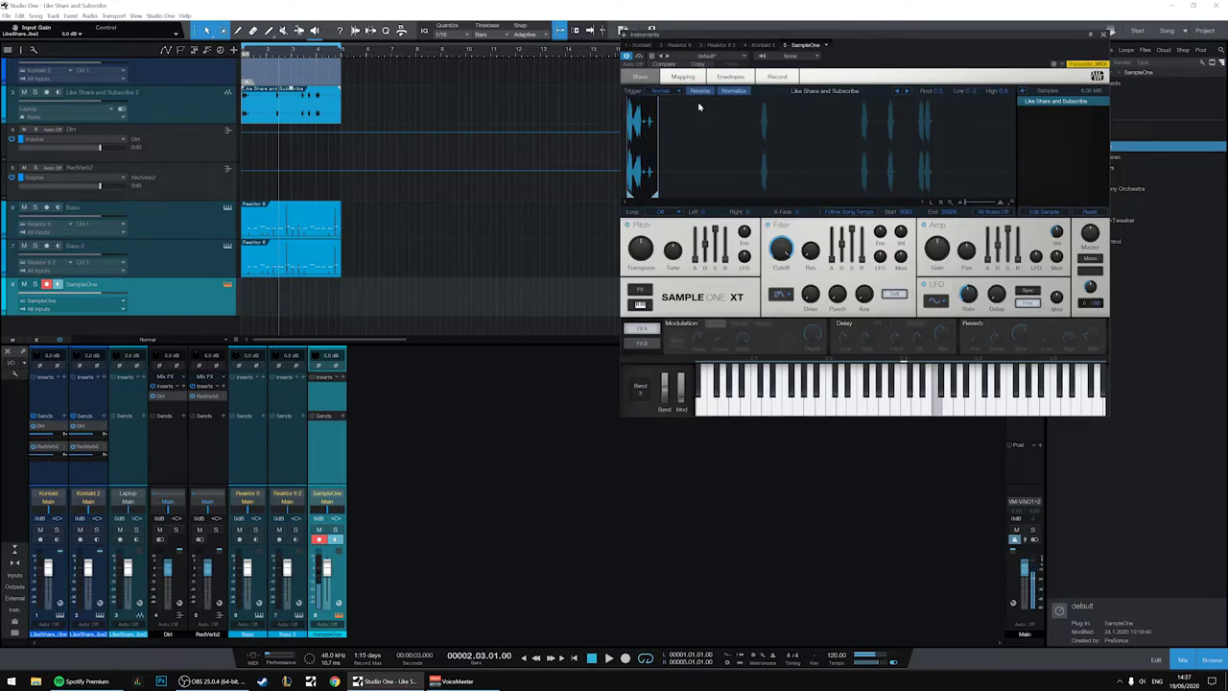
pyautogui.click(665, 212)
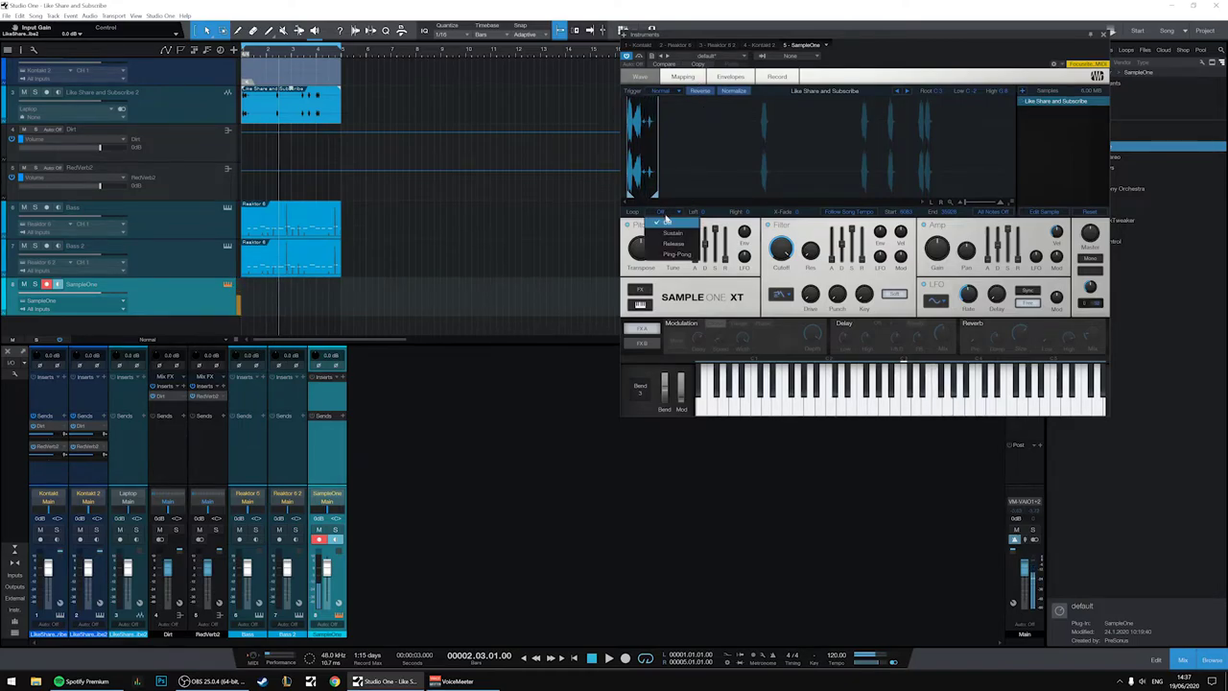
pyautogui.click(673, 243)
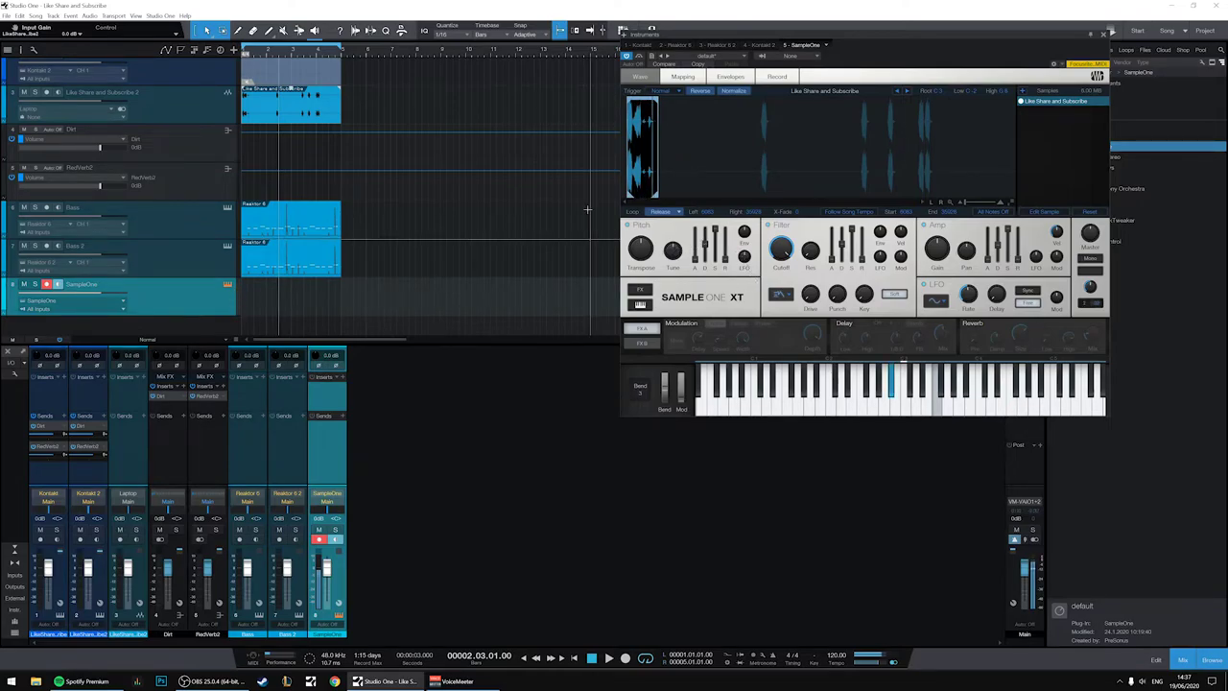
# Record a SampleOne part from the song start, raising its input gain to +4.3 dB and turning up the LFO rate while recording.
pyautogui.press(',')
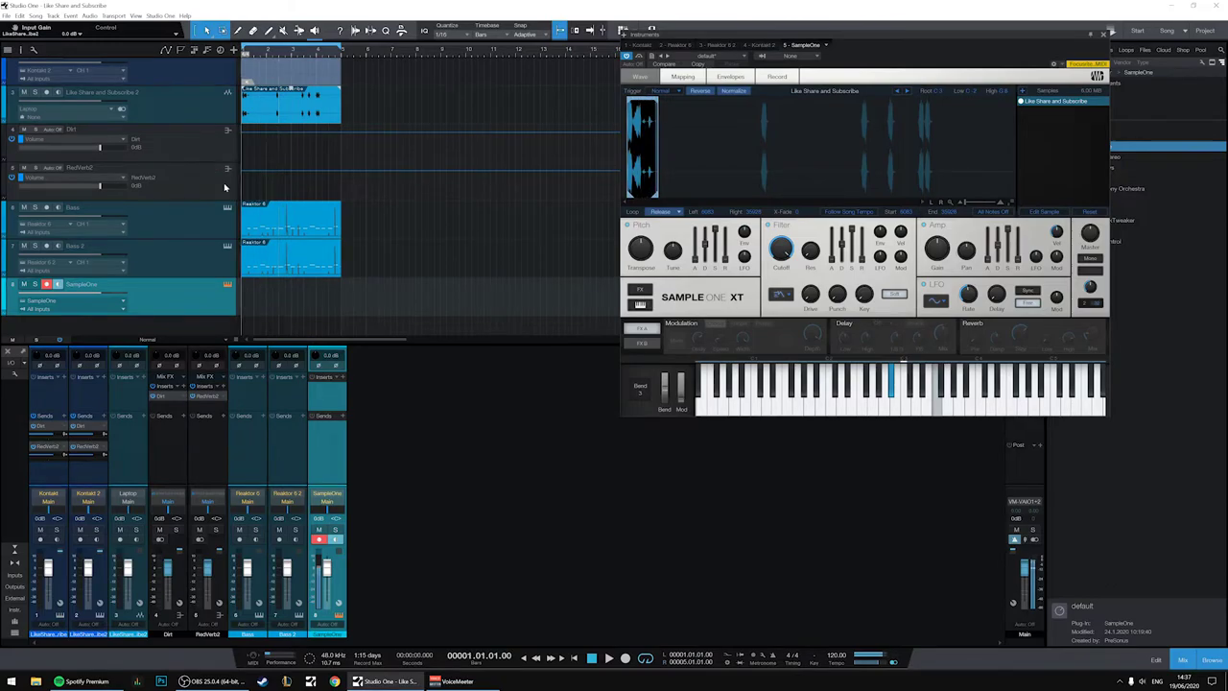
pyautogui.press('KP_Multiply')
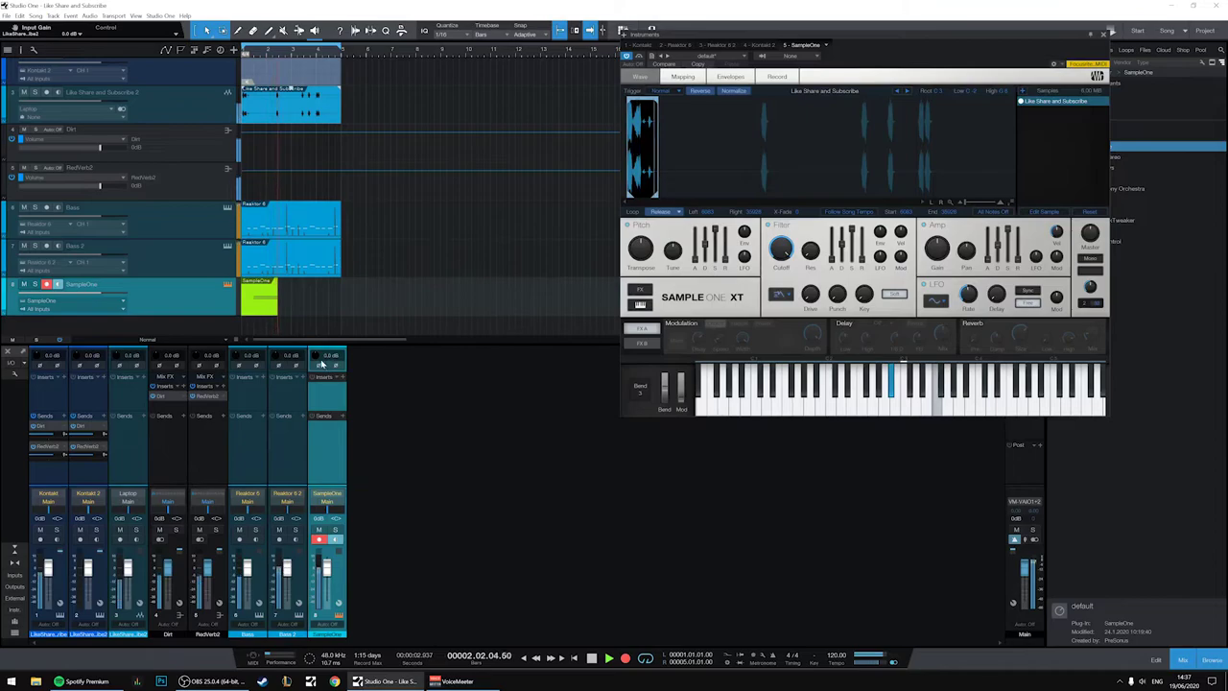
pyautogui.moveTo(315, 357); pyautogui.dragTo(315, 345)
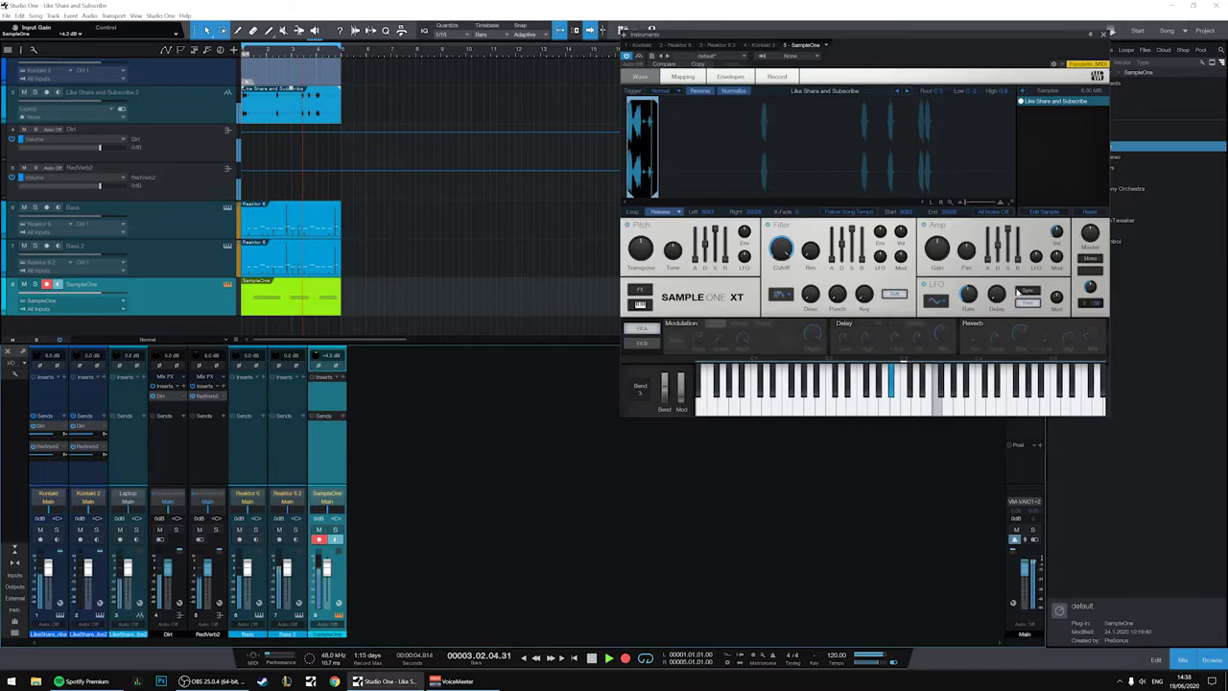
pyautogui.moveTo(968, 296); pyautogui.dragTo(973, 265)
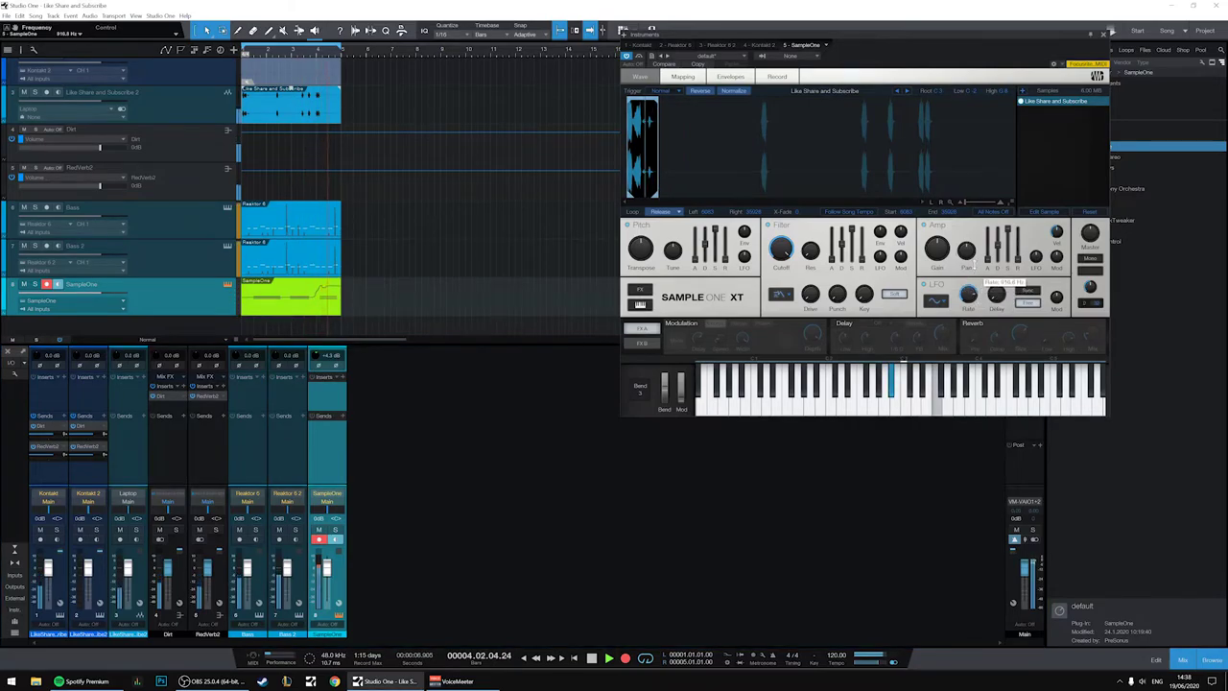
pyautogui.press('space')
# Solo the SampleOne track and switch its LFO waveform to Triangle while playing from the song start.
pyautogui.press('s')
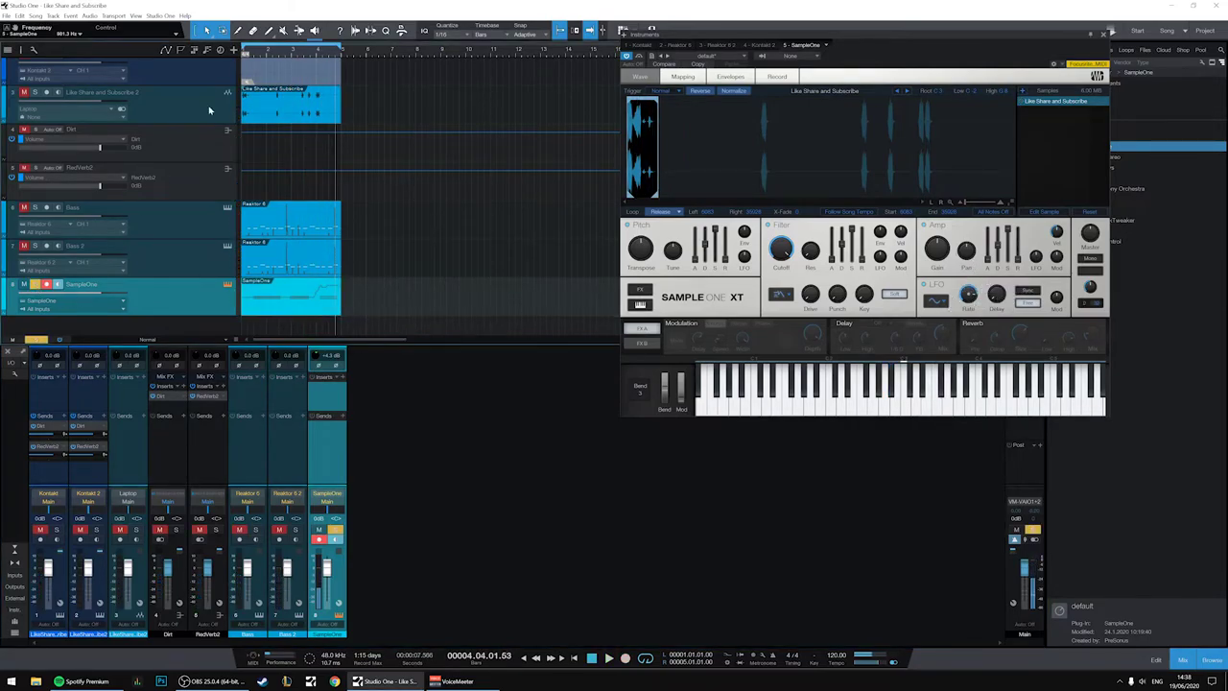
pyautogui.press(',')
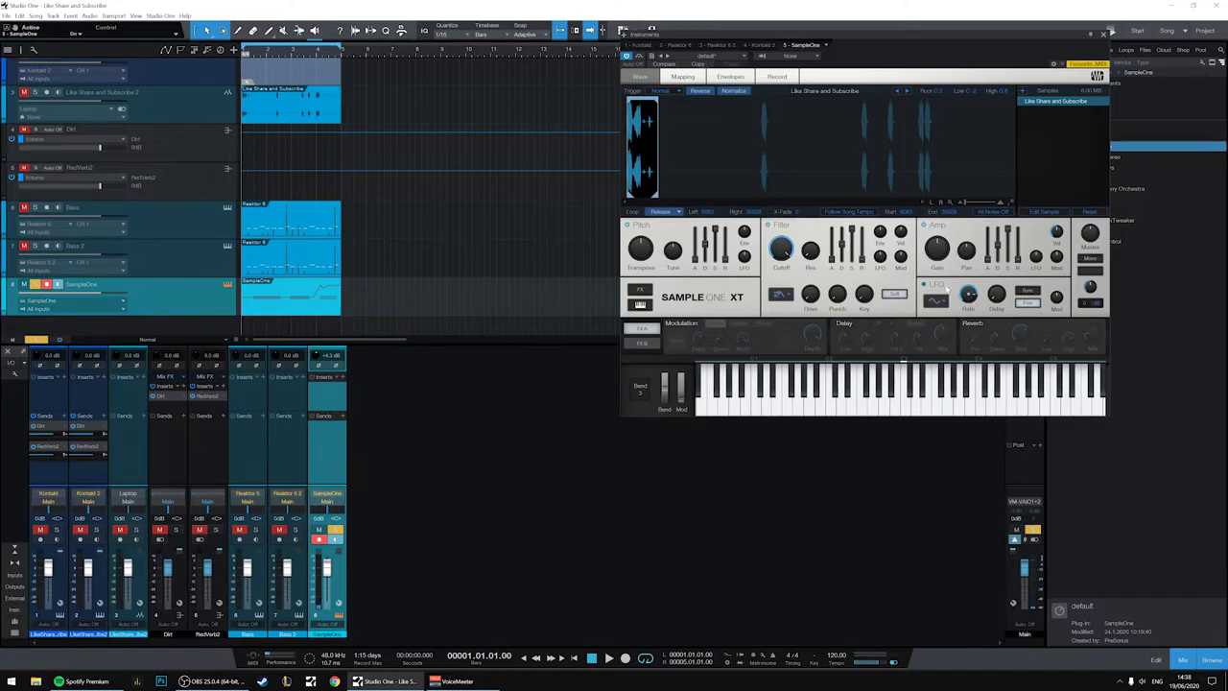
pyautogui.click(937, 300)
pyautogui.click(945, 314)
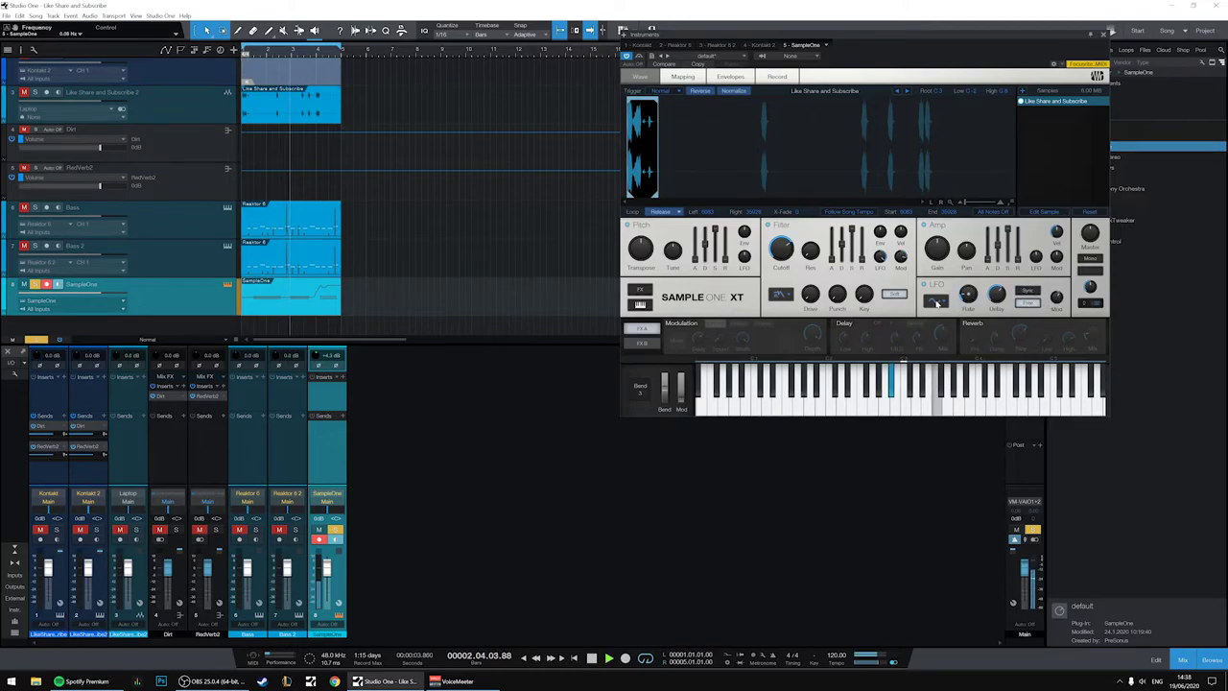
pyautogui.click(936, 300)
pyautogui.click(947, 314)
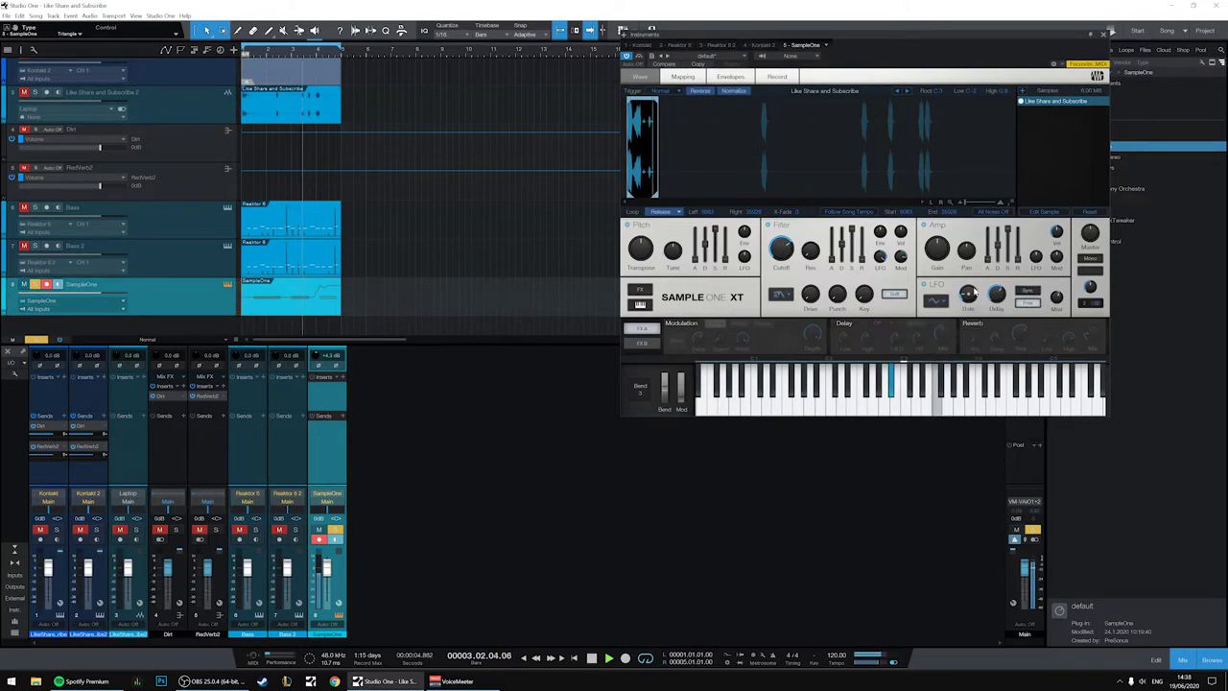
# Vary the SampleOne LFO rate with another LFO waveform while the soloed part plays, and stop playback.
pyautogui.moveTo(974, 294); pyautogui.dragTo(976, 268)
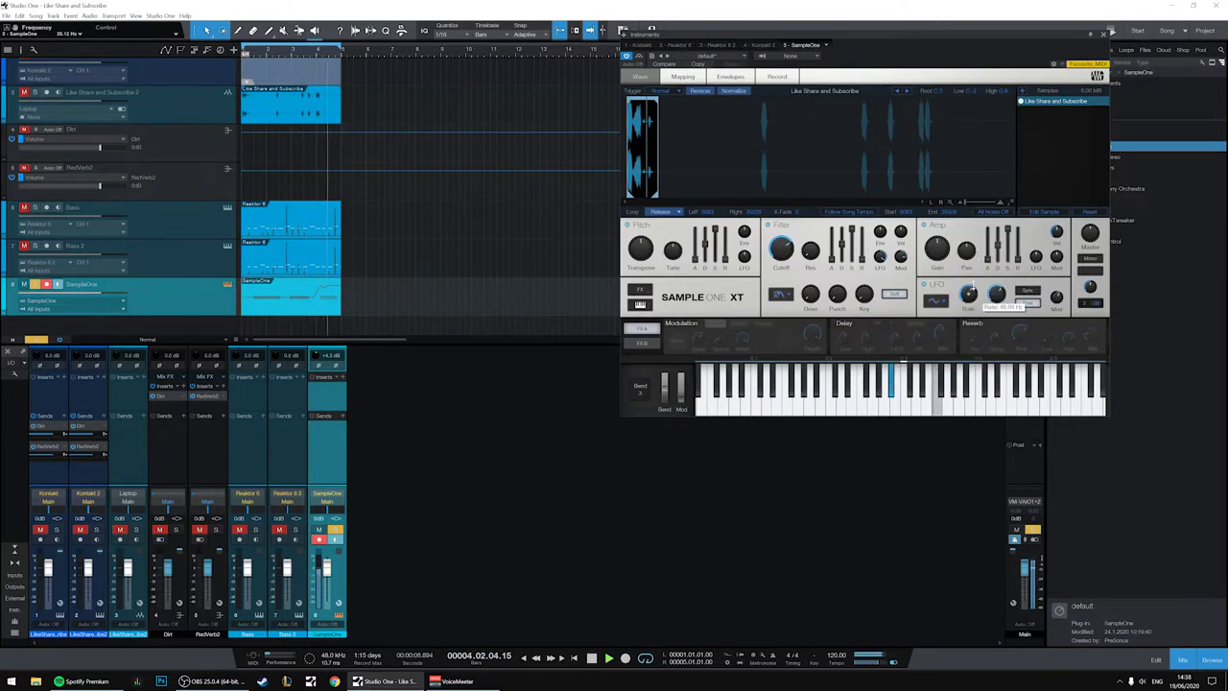
pyautogui.click(936, 303)
pyautogui.click(938, 318)
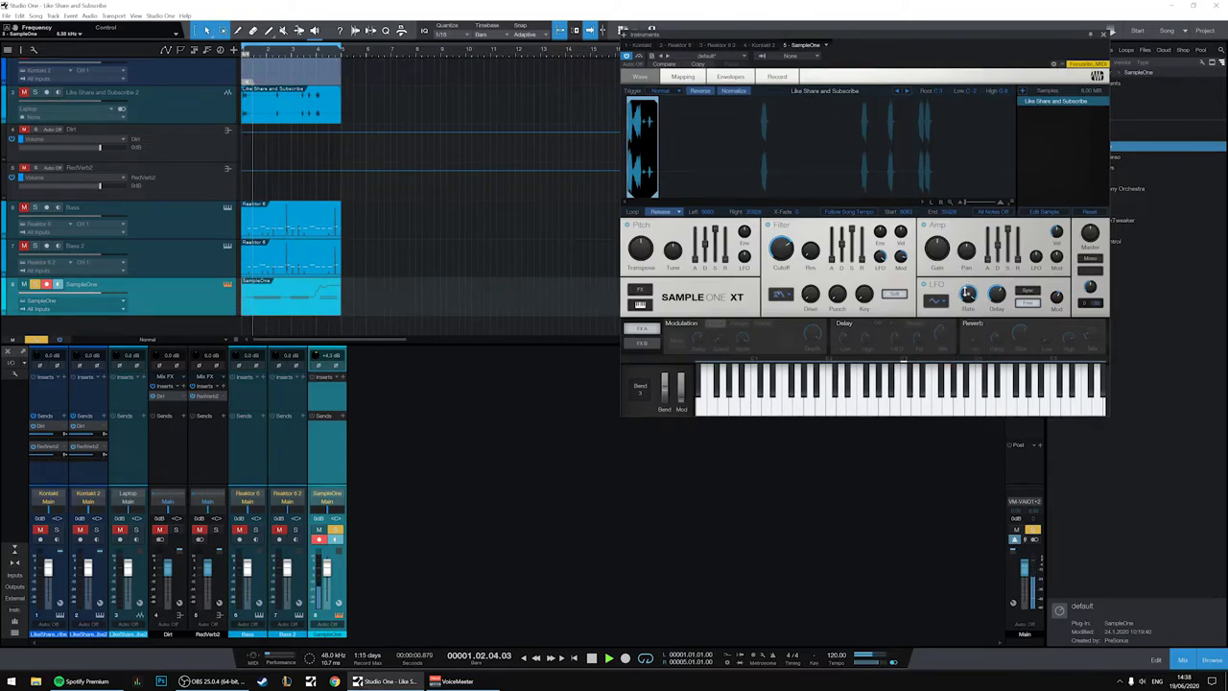
pyautogui.moveTo(965, 305); pyautogui.dragTo(971, 313)
pyautogui.press('space')
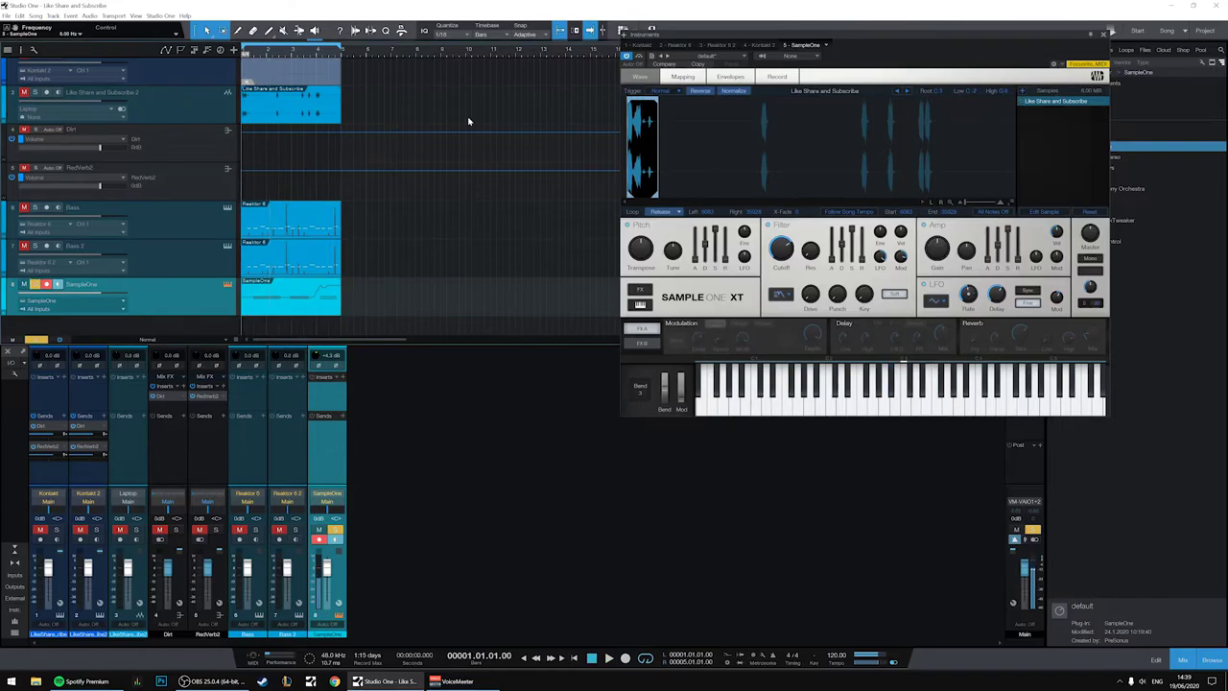
# Turn off all solos and play the full mix with the SampleOne part.
pyautogui.click(36, 339)
pyautogui.press('space')
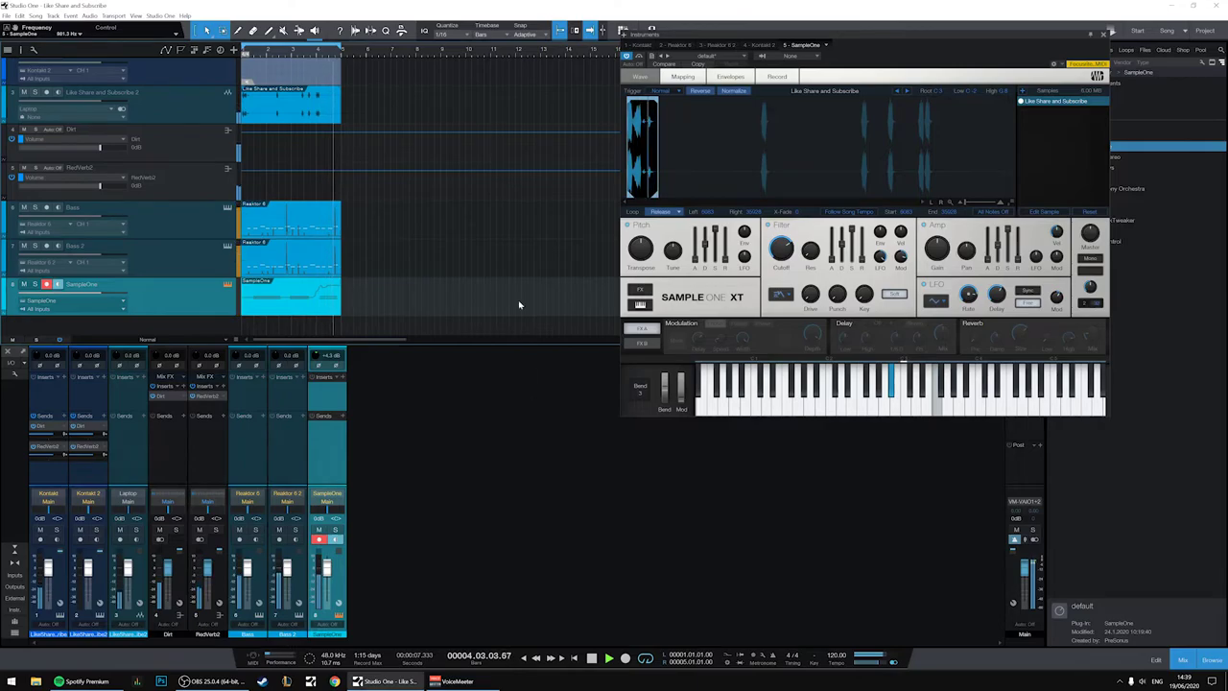
pyautogui.moveTo(383, 294); pyautogui.dragTo(260, 55)
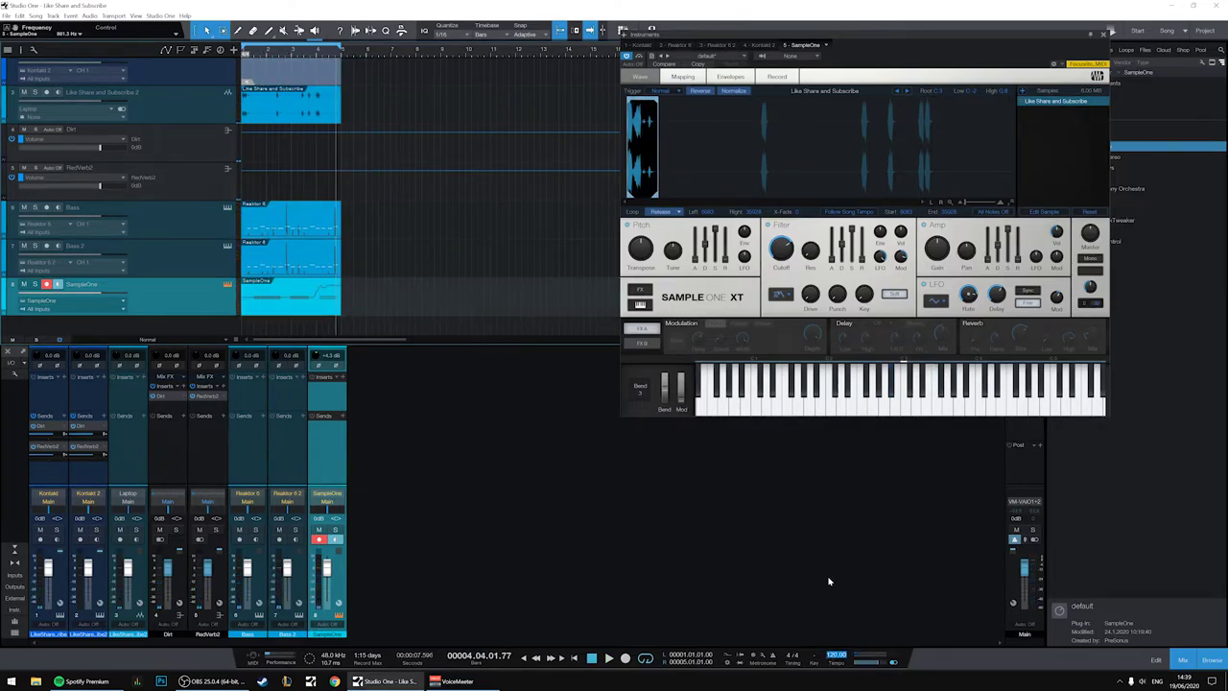
# Set the song tempo to 230 BPM and play the arrangement.
pyautogui.write('30')
pyautogui.press('Return')
pyautogui.press('space')
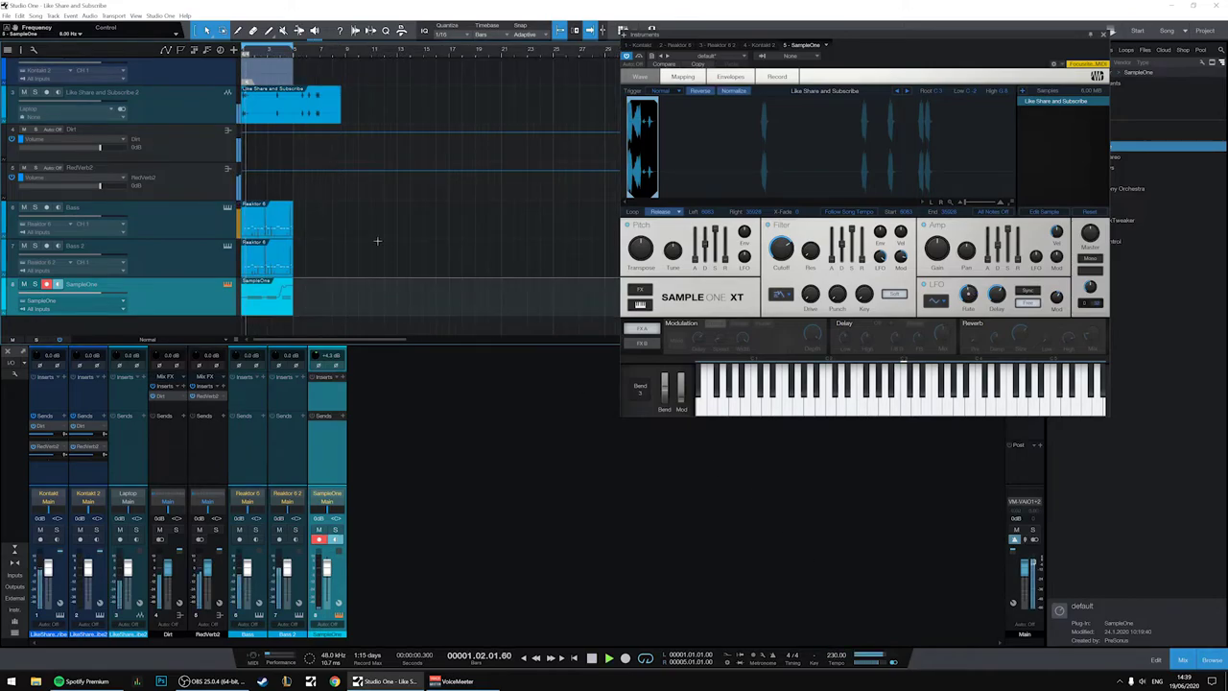
pyautogui.scroll(1, 436, 259)
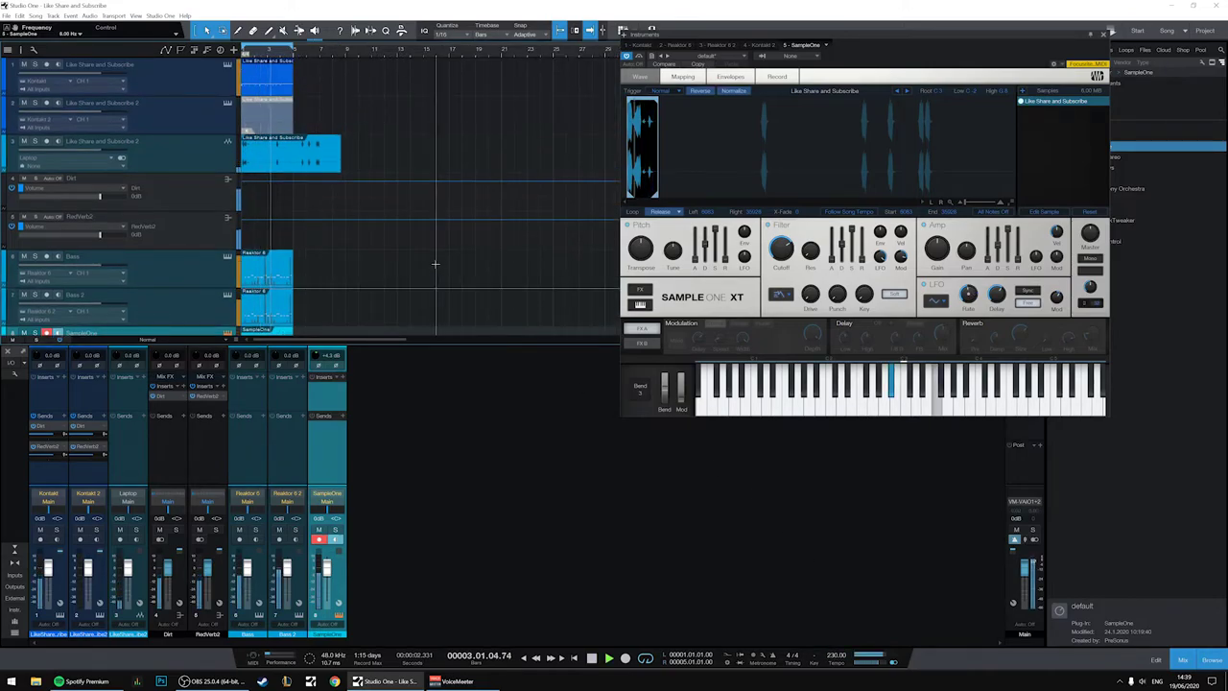
pyautogui.scroll(-1, 442, 269)
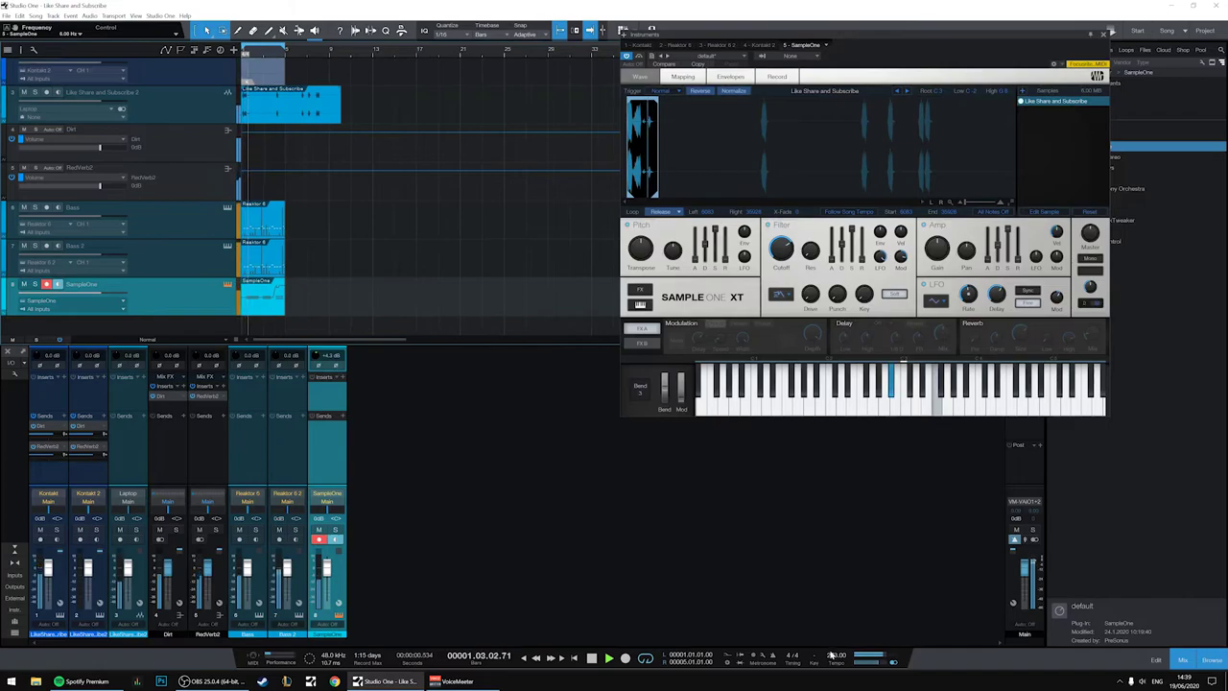
# Try a song tempo of 400 BPM during playback and set the tempo to 10 BPM.
pyautogui.moveTo(832, 655); pyautogui.dragTo(841, 639)
pyautogui.scroll(5, 834, 657)
pyautogui.scroll(3, 834, 656)
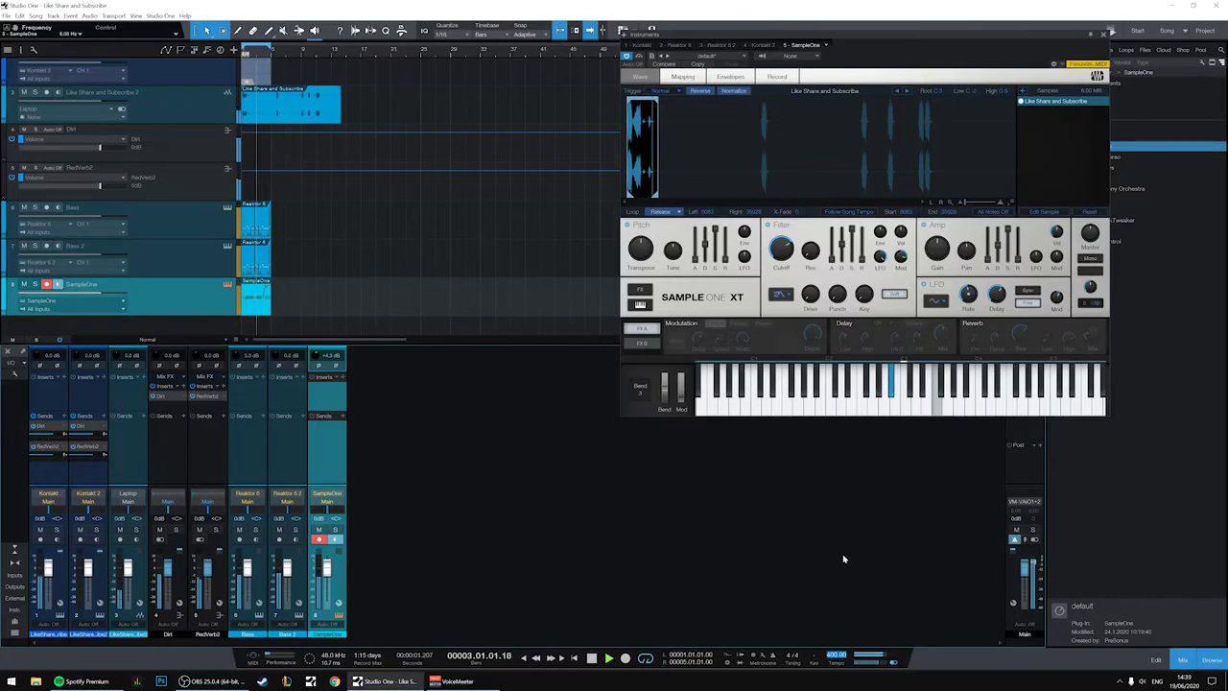
pyautogui.write('10')
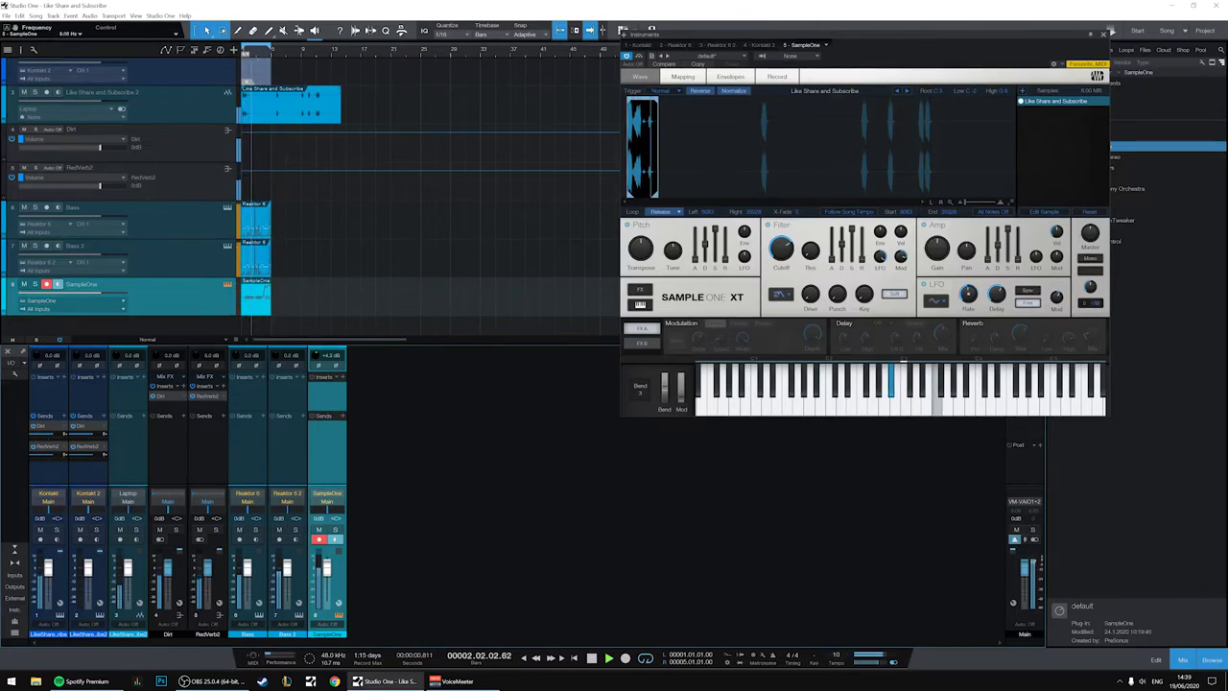
pyautogui.press('Return')
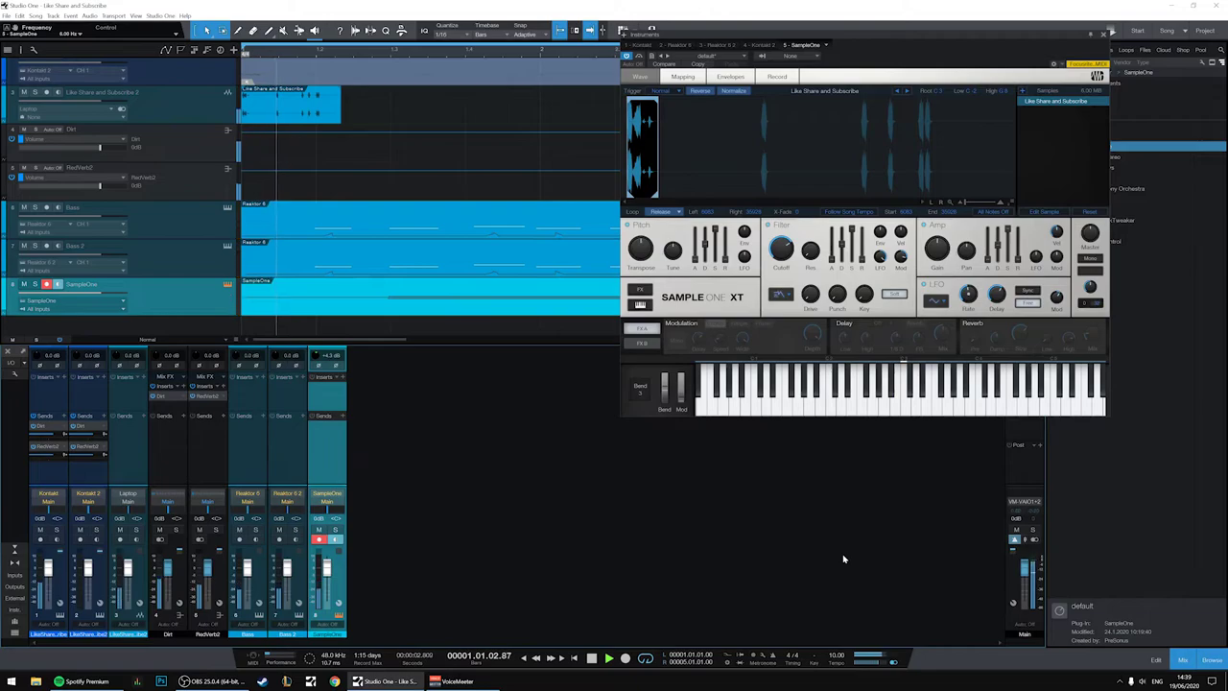
# Close the SampleOne window and reset the SampleOne channel's input gain to 0 dB while the slowed arrangement plays.
pyautogui.scroll(2, 469, 241)
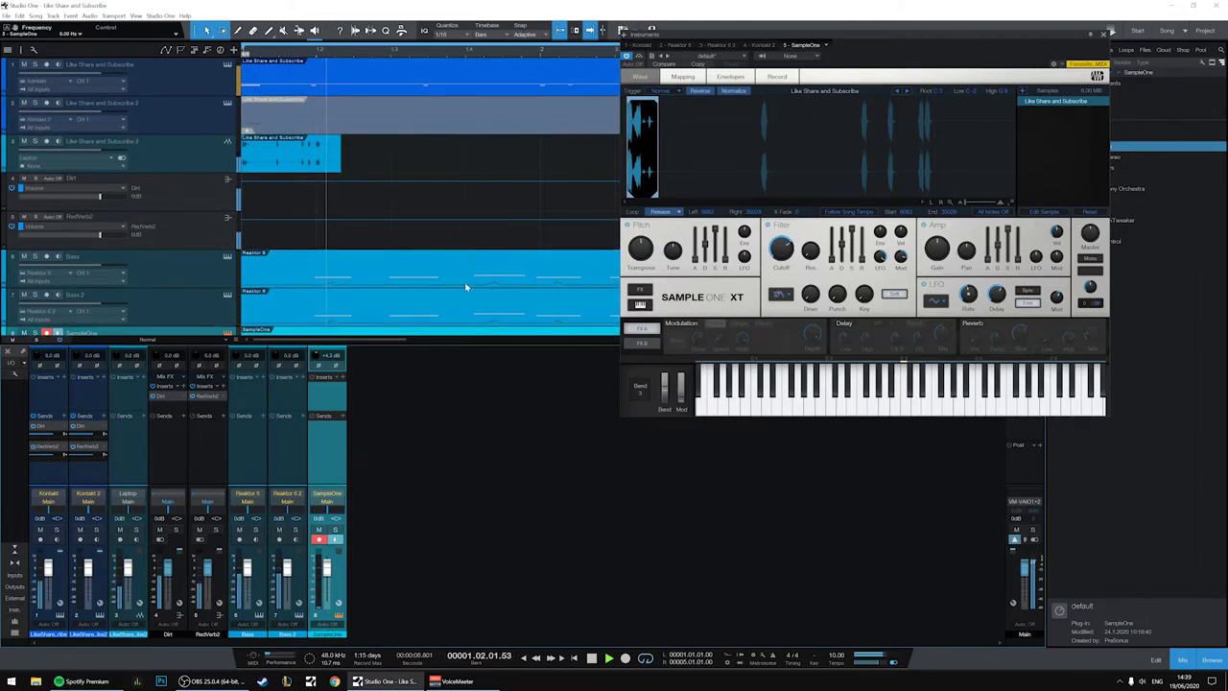
pyautogui.scroll(-2, 462, 289)
pyautogui.moveTo(384, 55); pyautogui.dragTo(382, 40)
pyautogui.click(1103, 35)
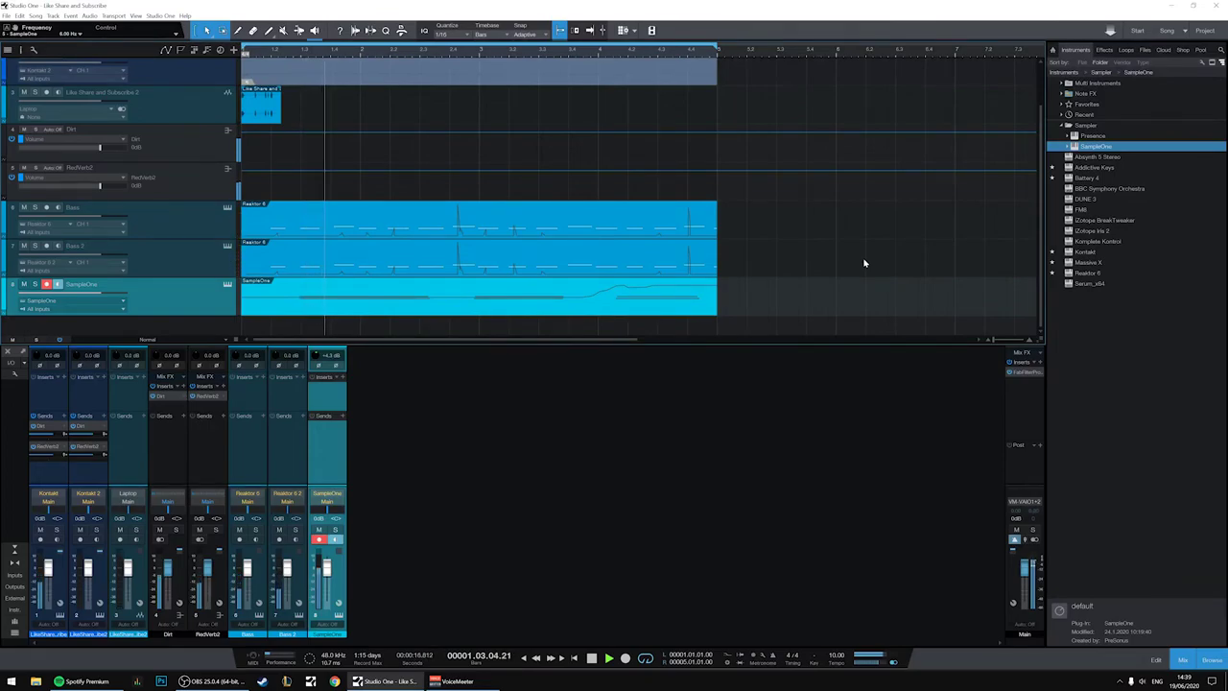
pyautogui.keyDown('ctrl'); pyautogui.click(316, 356); pyautogui.keyUp('ctrl')
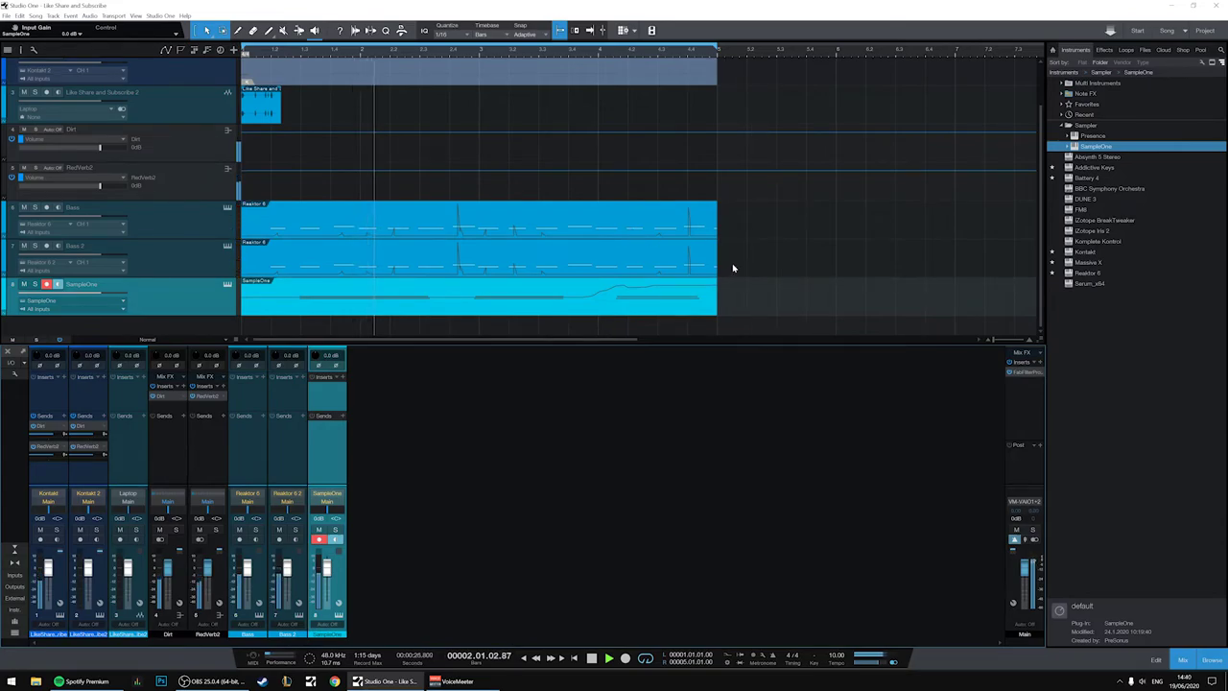
pyautogui.scroll(1, 731, 263)
pyautogui.scroll(-1, 732, 263)
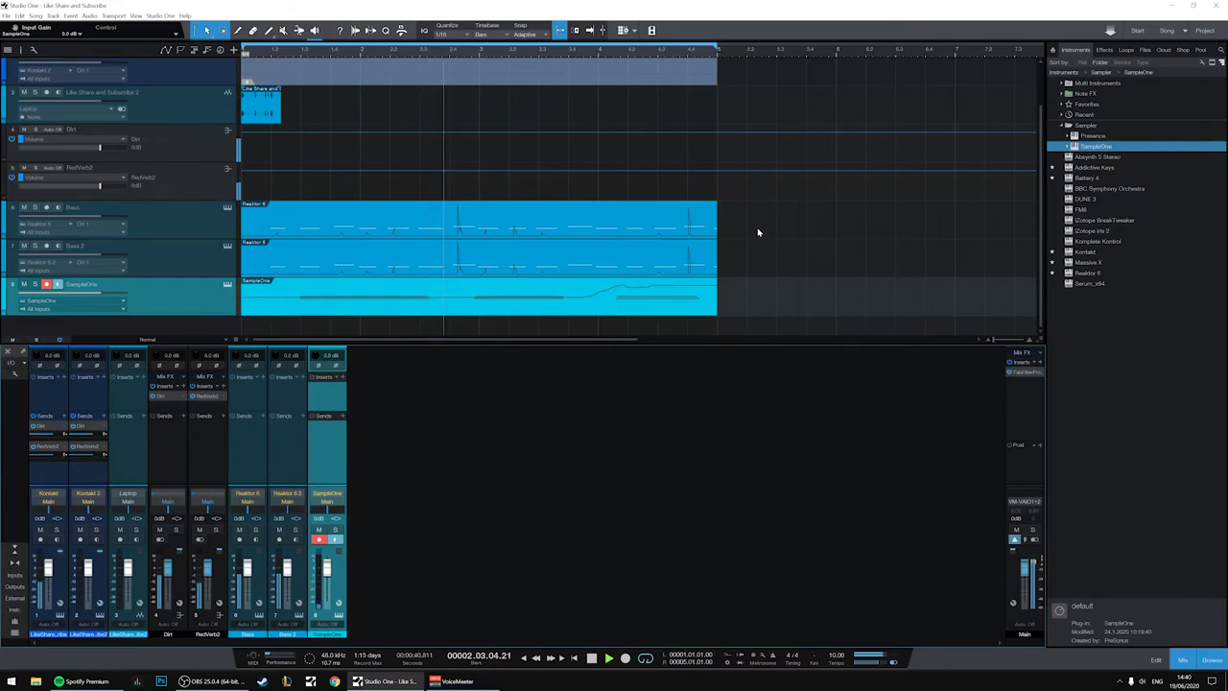
# Insert the J37 Stereo tape effect on the Main channel and decline saving the volatile Kontakt samples.
pyautogui.click(1040, 362)
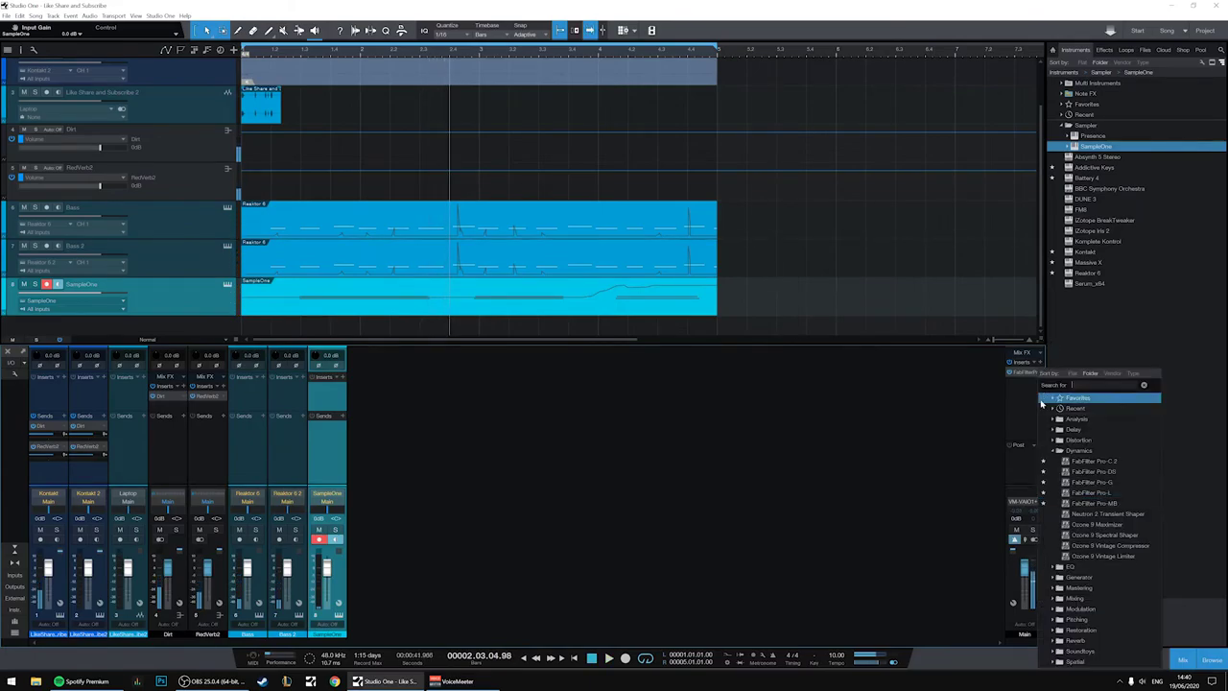
pyautogui.click(1053, 450)
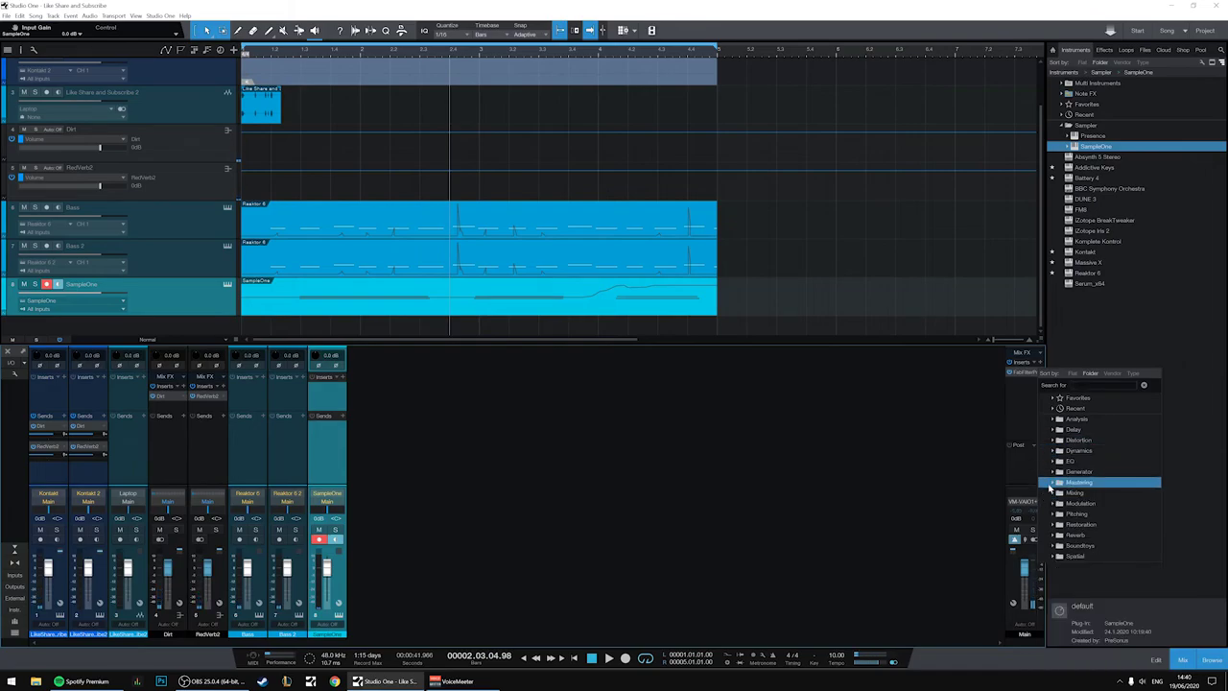
pyautogui.click(1054, 443)
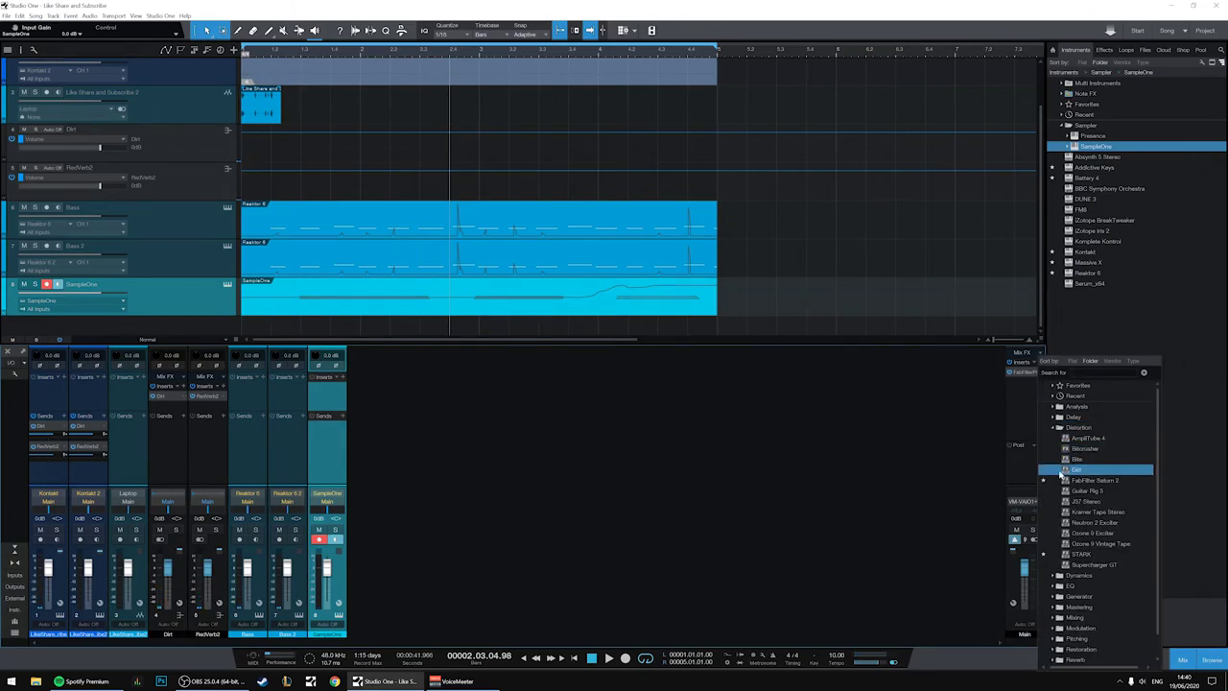
pyautogui.click(1076, 493)
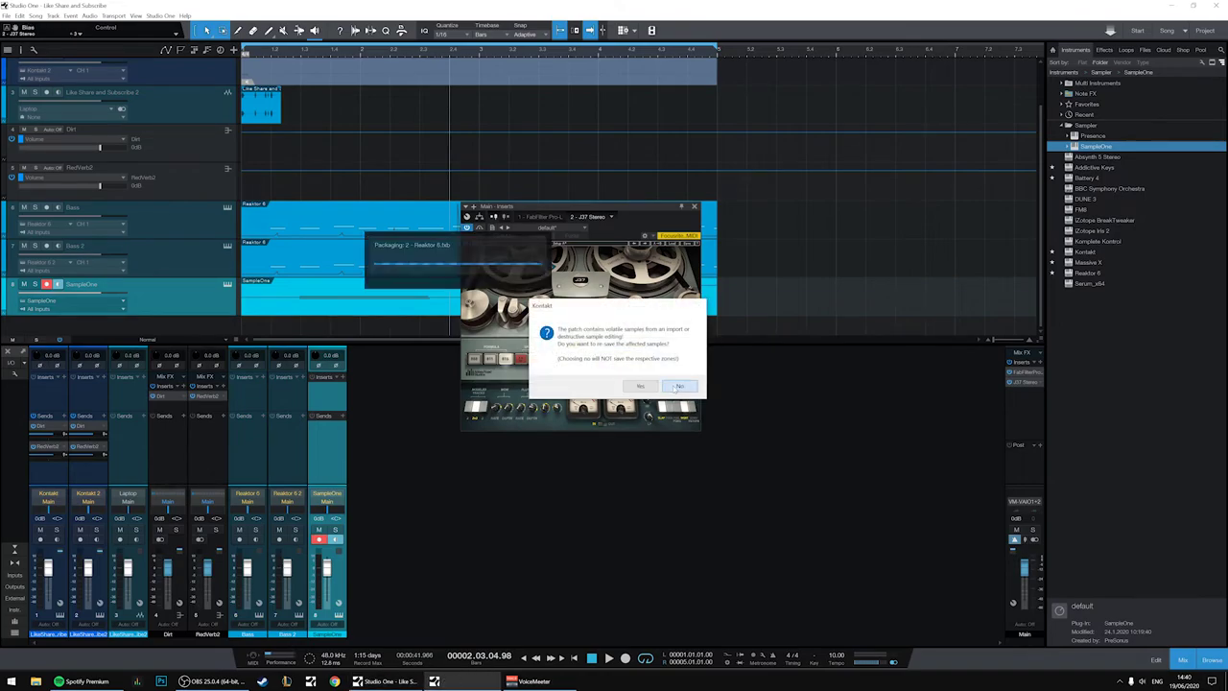
pyautogui.click(677, 385)
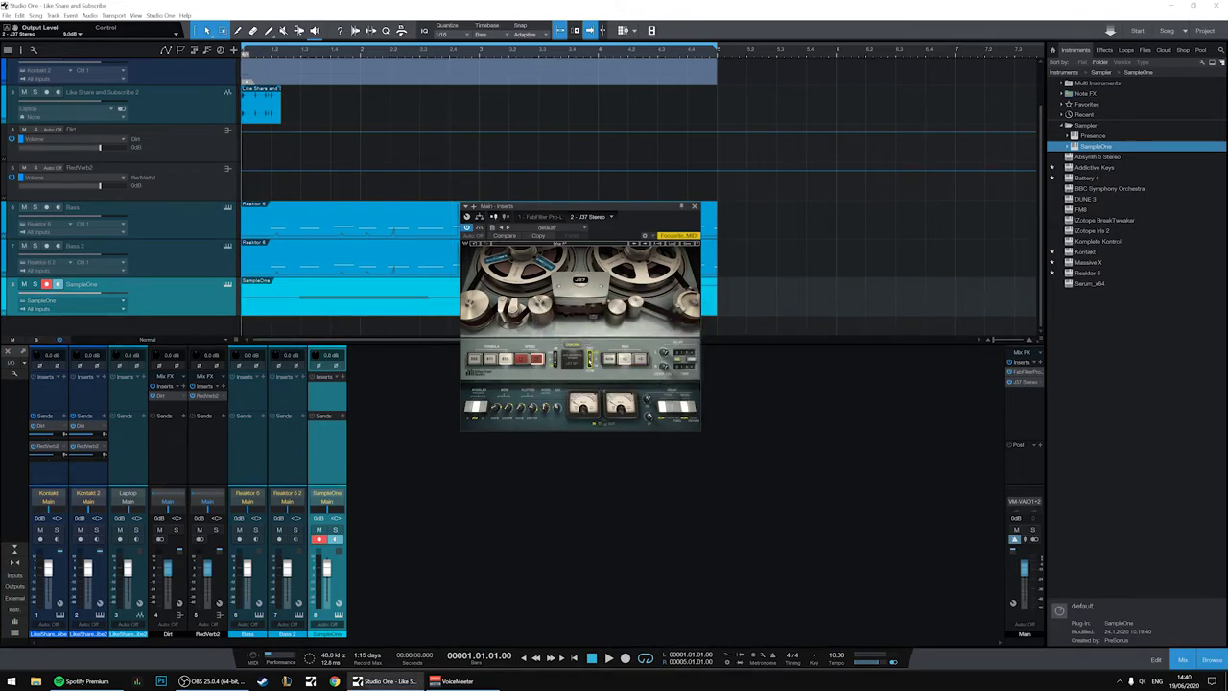
# Adjust the J37's flutter depth and output level during playback and move it ahead of FabFilter Pro-L in the Main inserts.
pyautogui.press('space')
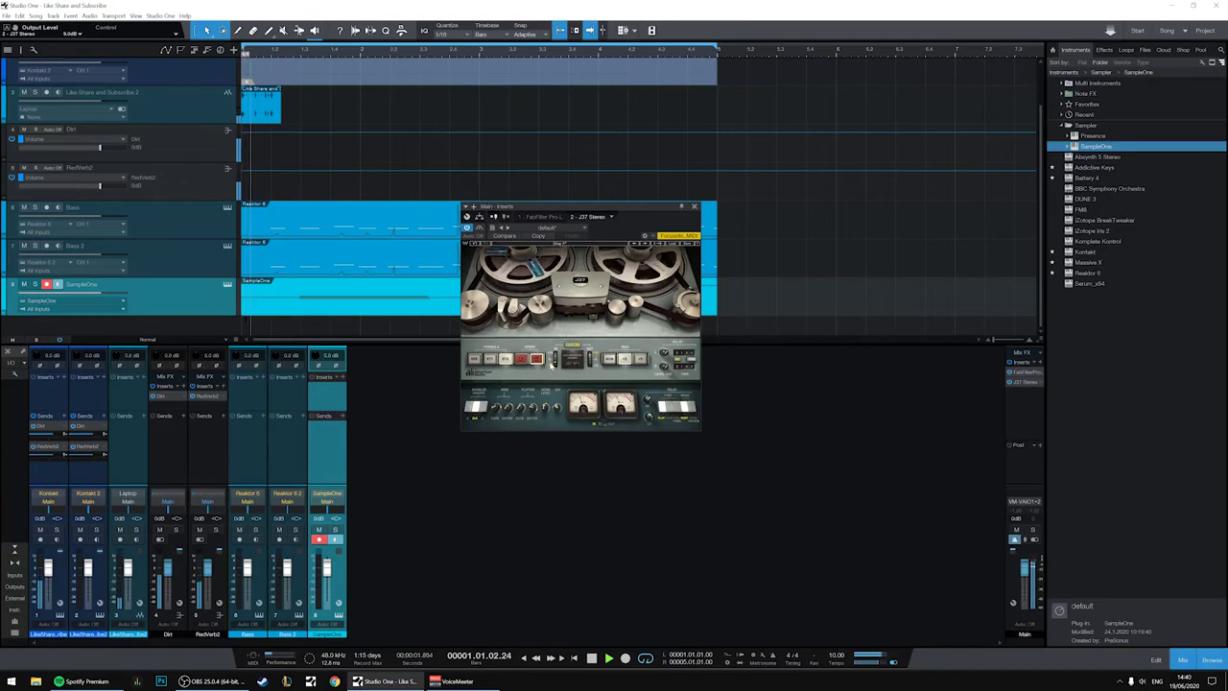
pyautogui.click(520, 359)
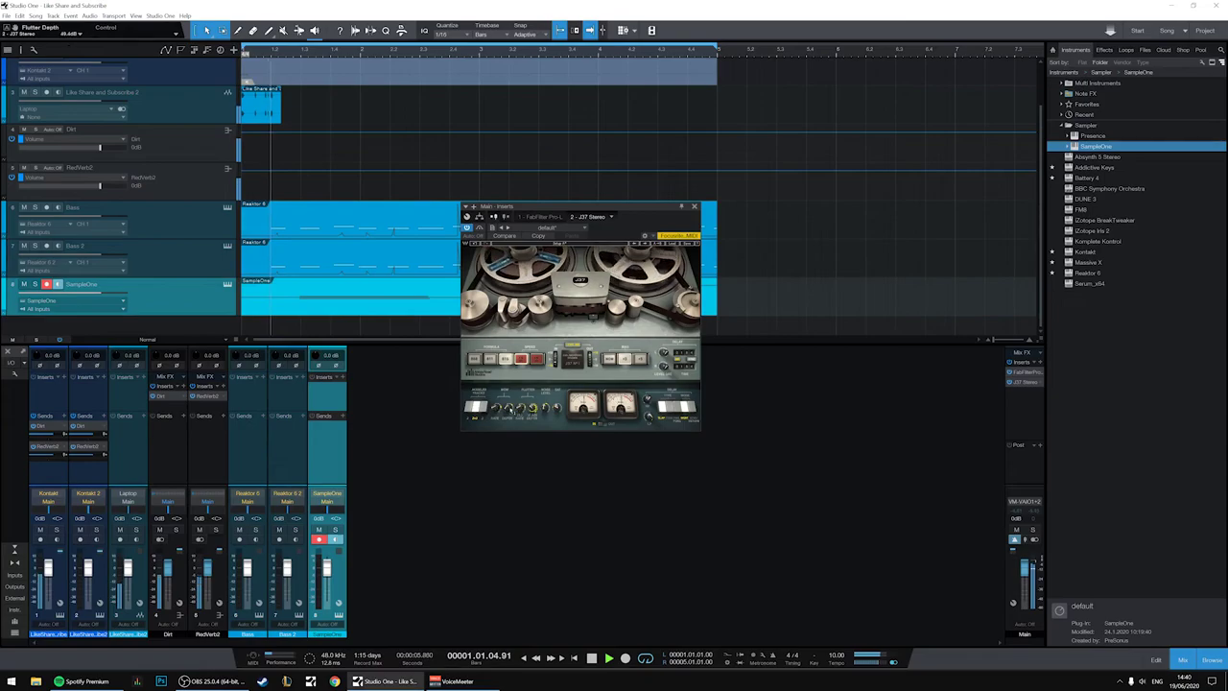
pyautogui.moveTo(496, 415); pyautogui.dragTo(495, 411)
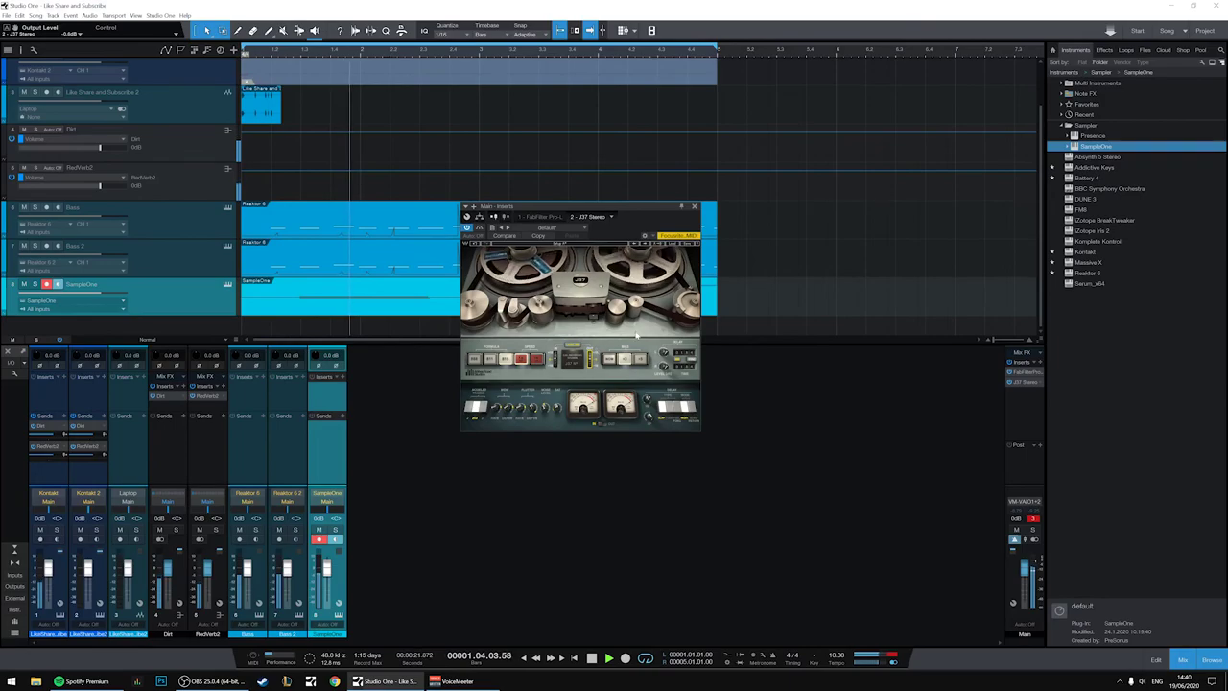
pyautogui.moveTo(1022, 382); pyautogui.dragTo(1023, 371)
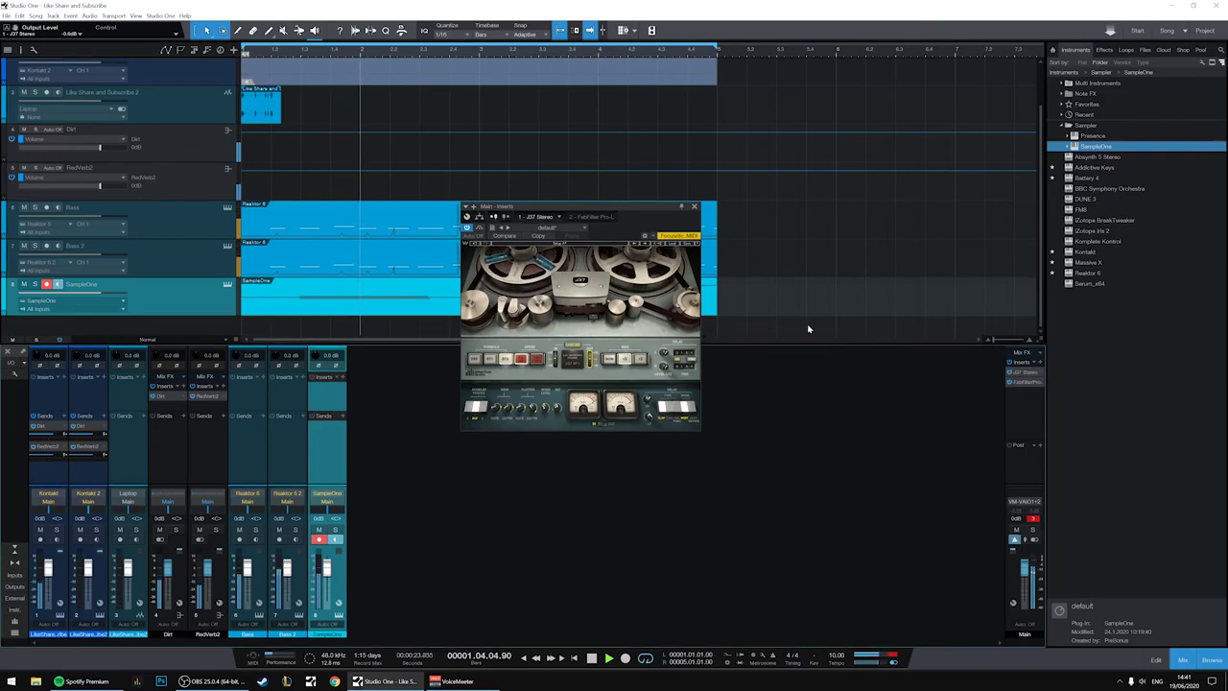
# Set the J37's delay type to Feedback, adjust its left slap, noise and saturation levels, and close the effect window.
pyautogui.click(664, 353)
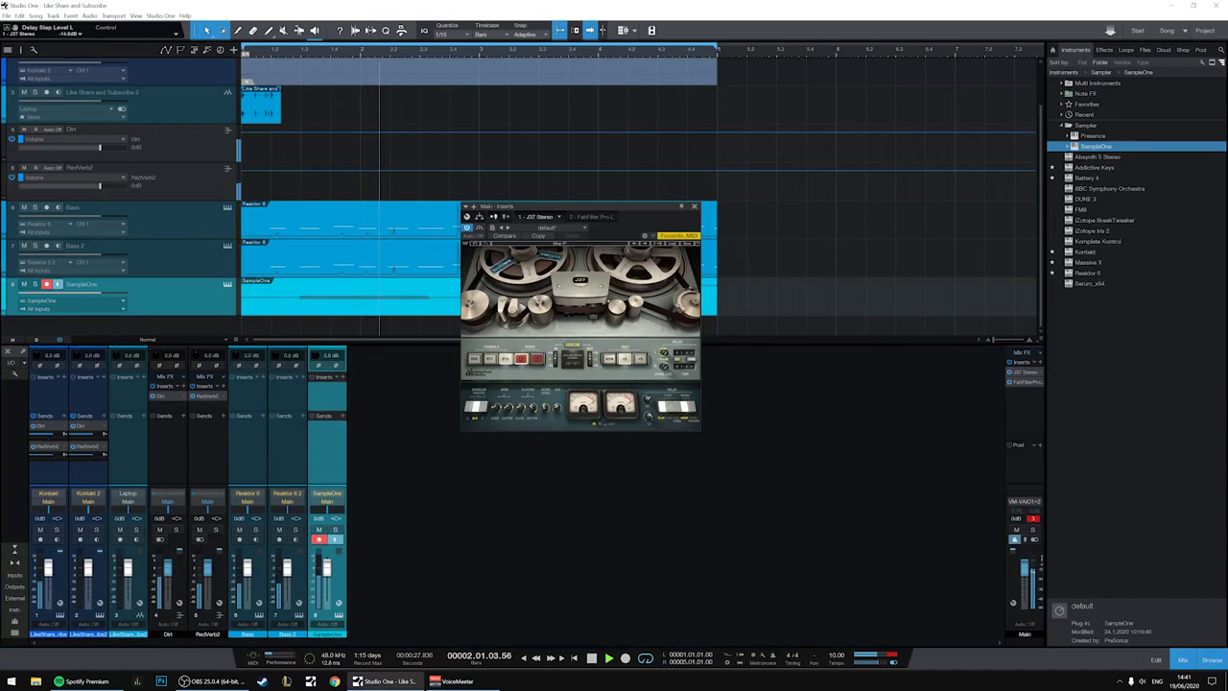
pyautogui.click(672, 412)
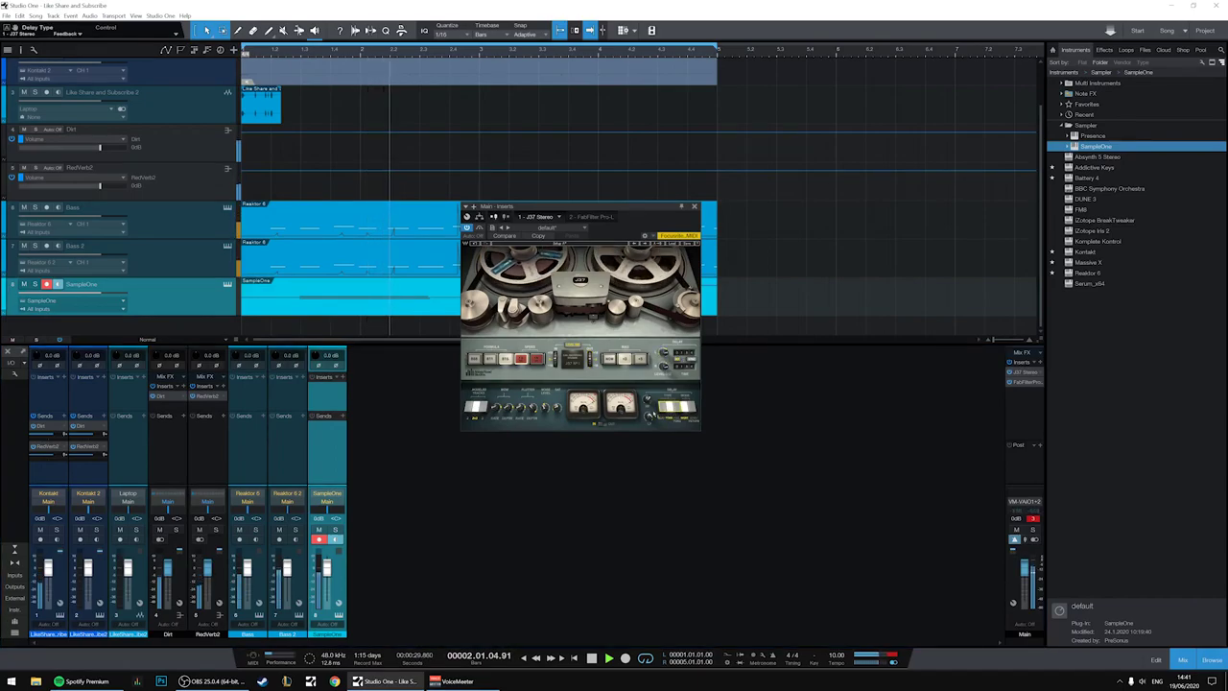
pyautogui.click(557, 407)
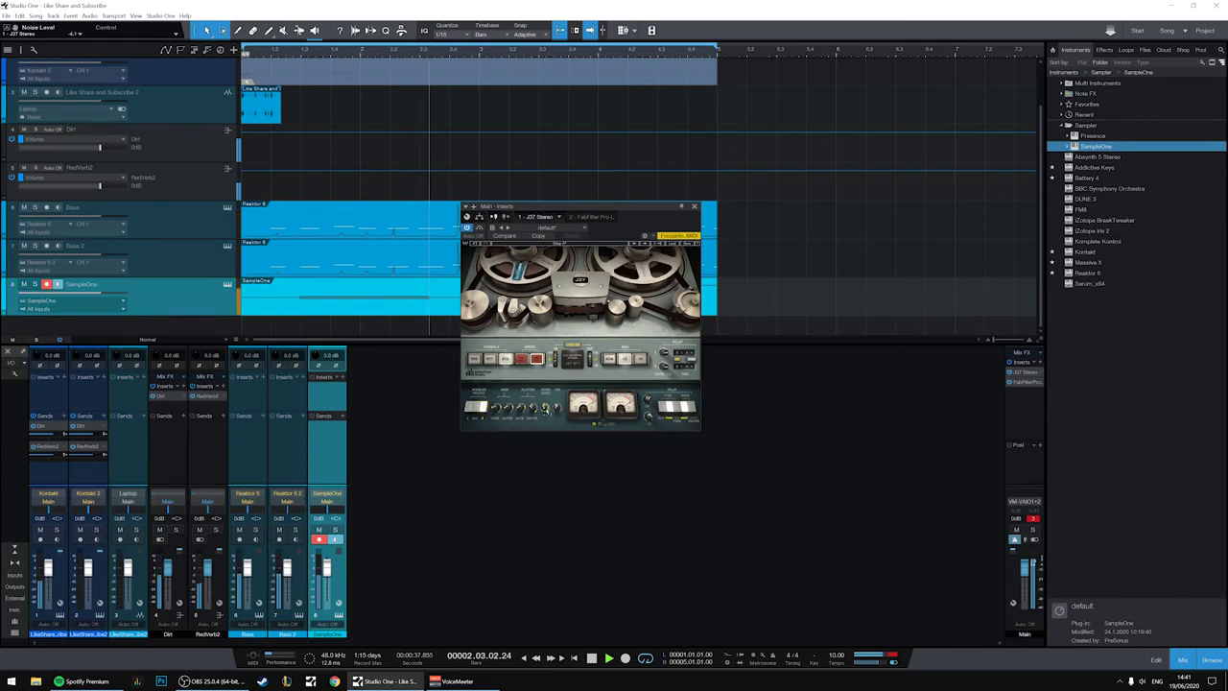
pyautogui.click(695, 205)
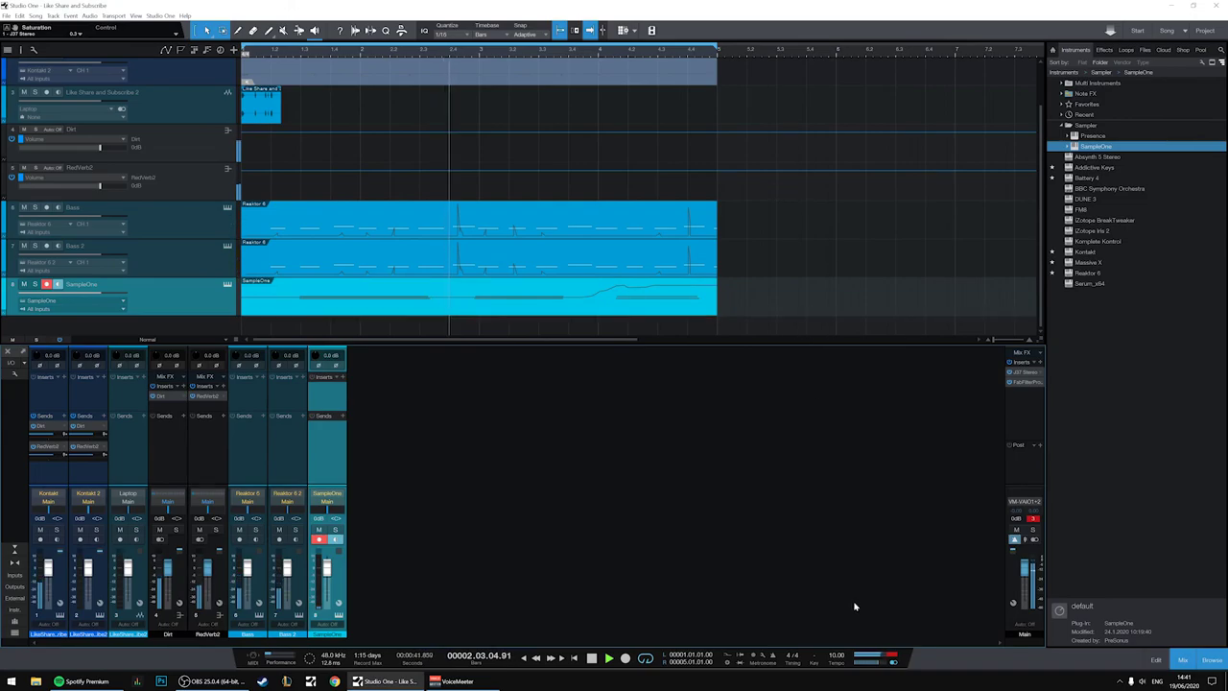
# Try a song tempo of 22 BPM, set it to 400 BPM during playback, and enlarge the track heights.
pyautogui.scroll(12, 839, 657)
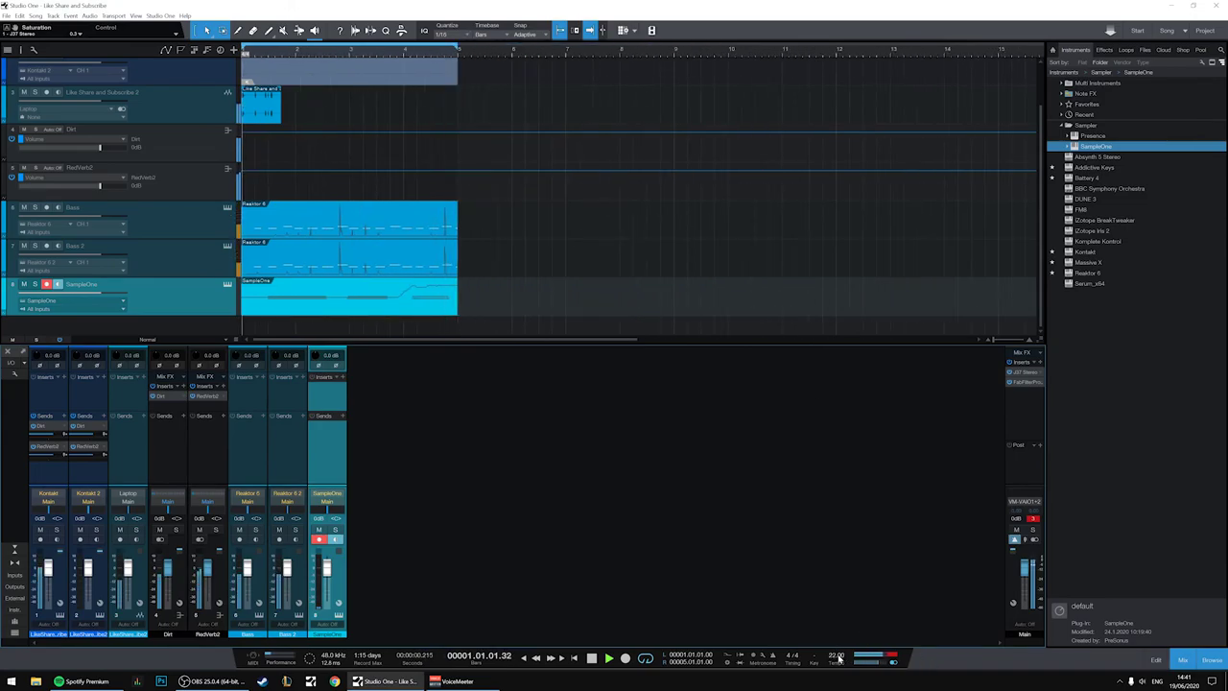
pyautogui.write('400')
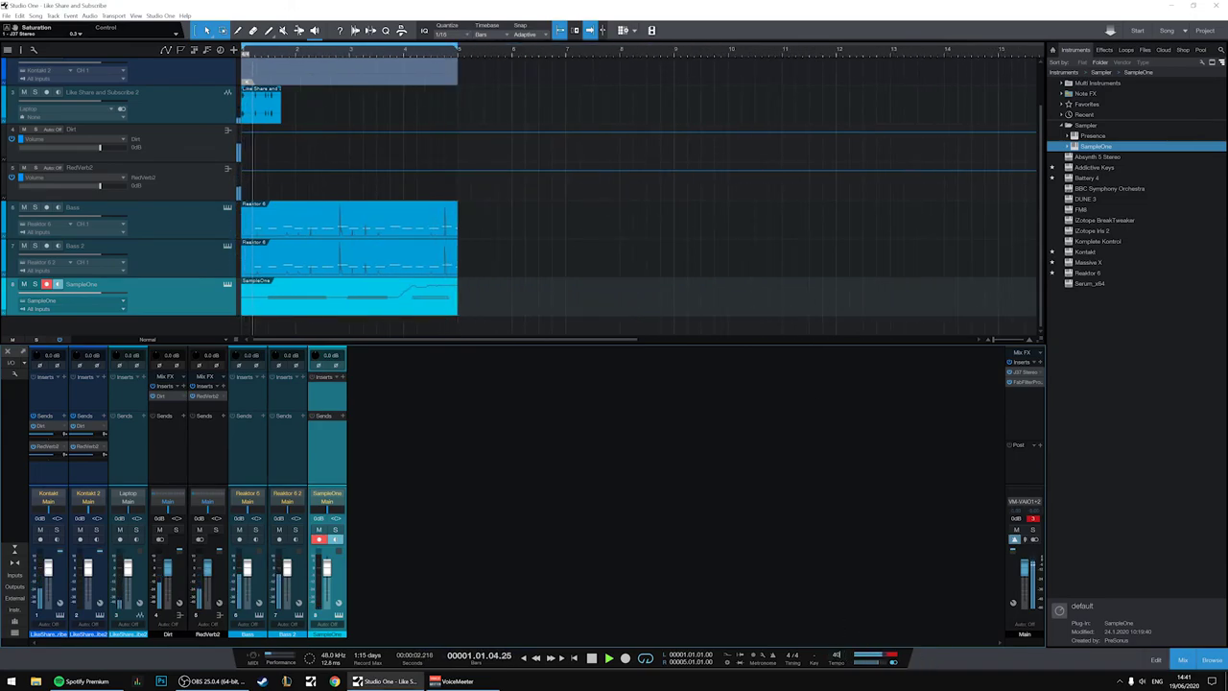
pyautogui.press('Return')
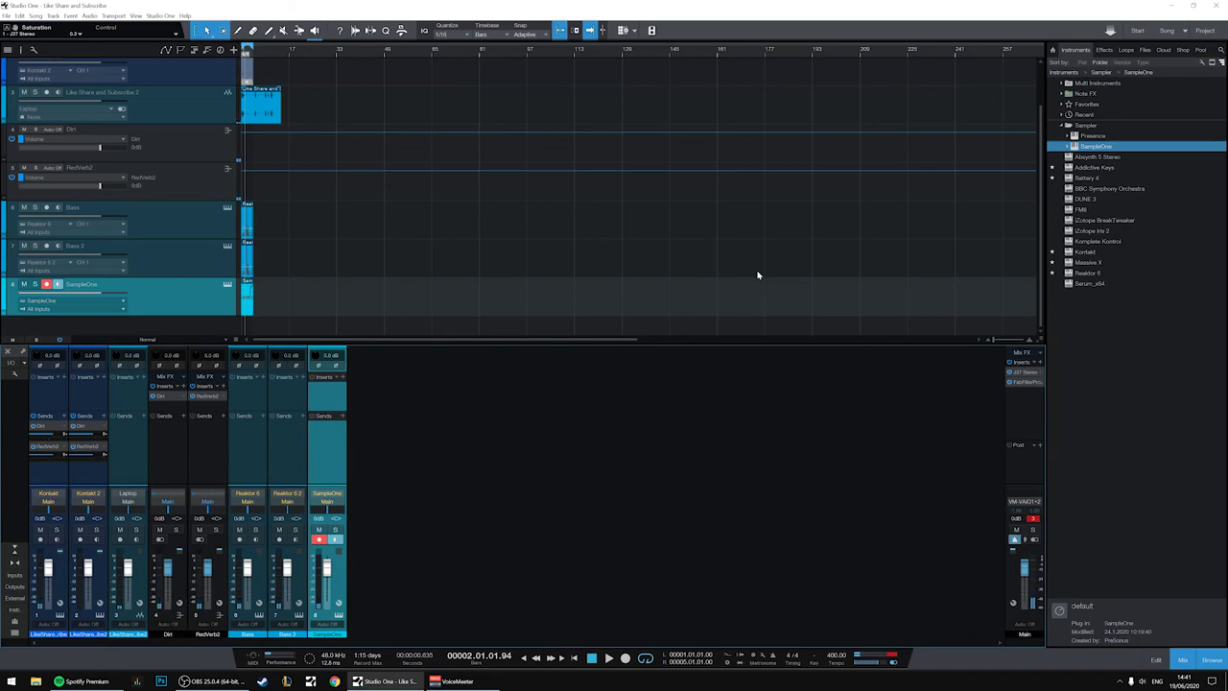
pyautogui.hotkey('shift', 'e')
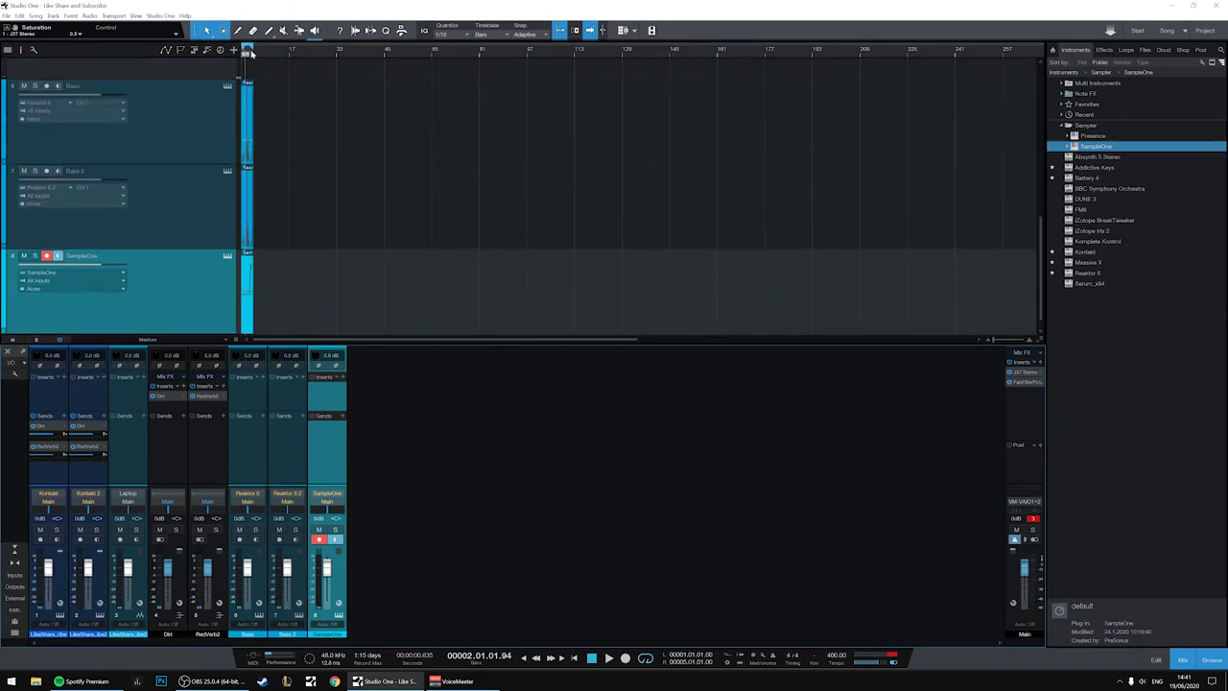